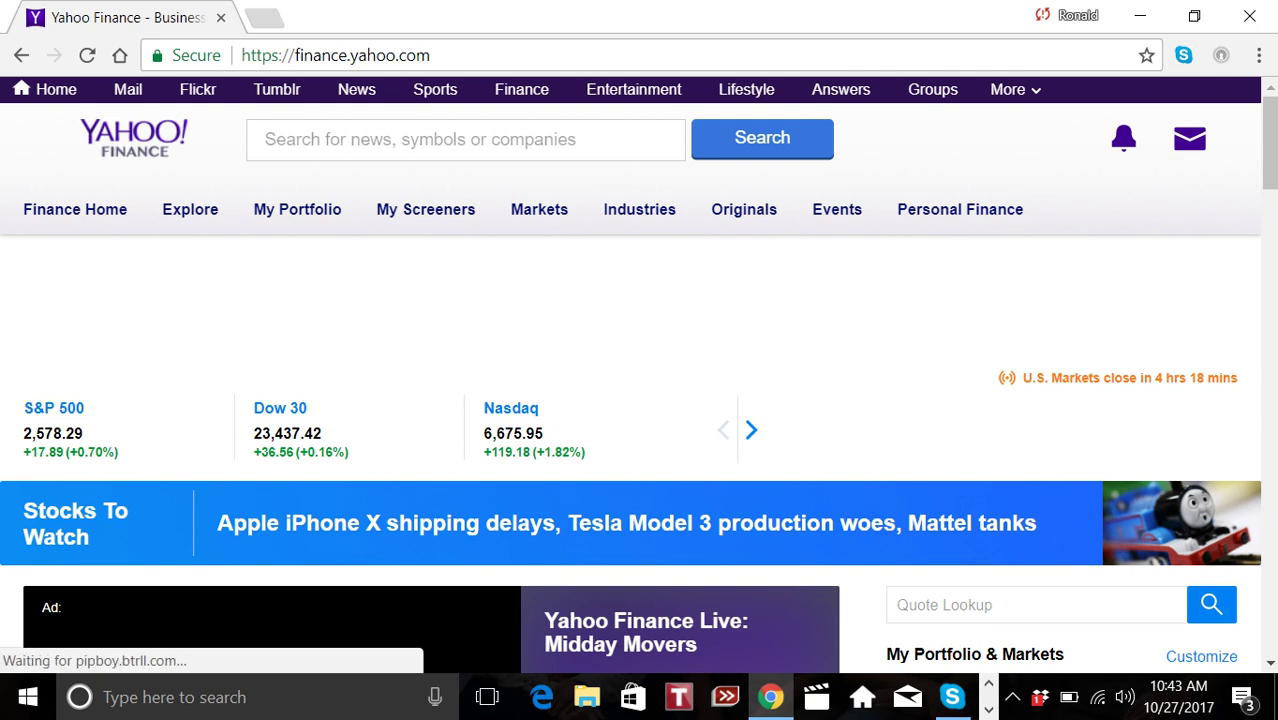
Step: Look up the symbol wmt on Yahoo Finance and open the Wal-Mart Stores quote from the recently viewed symbols
{"action": "left_click", "coordinate": [897, 604]}
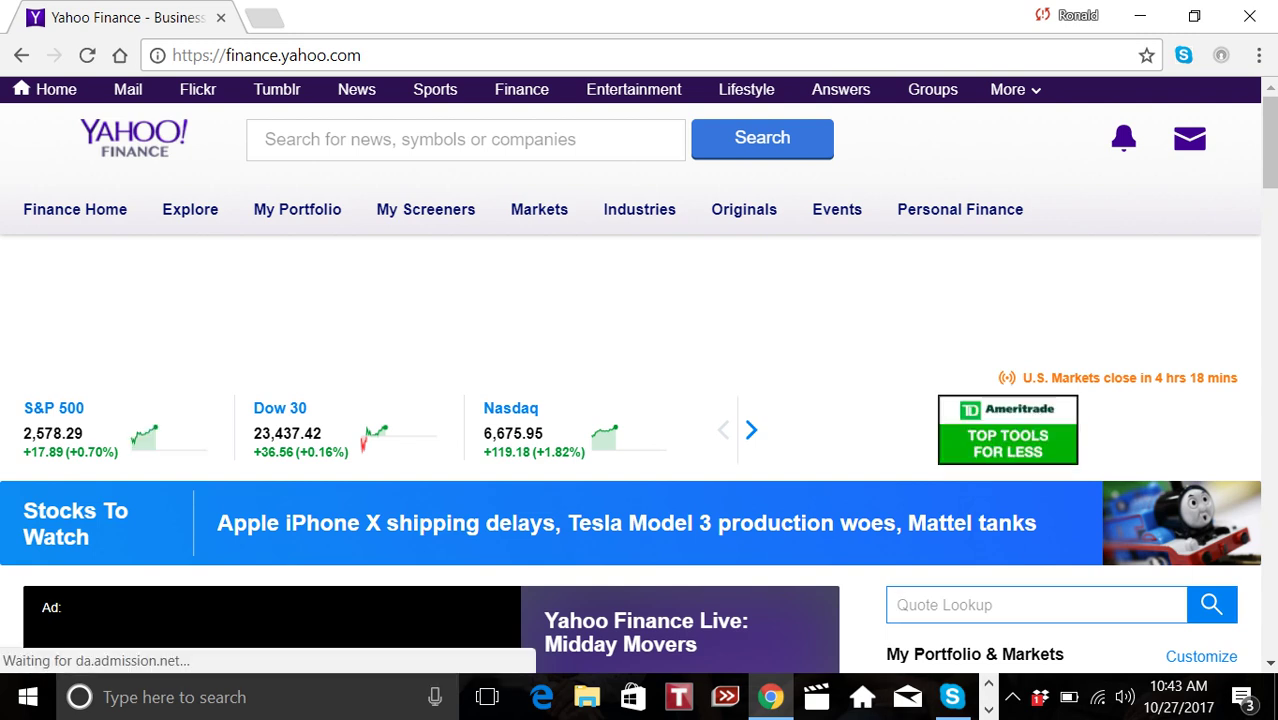
{"action": "left_click", "coordinate": [1000, 604]}
{"action": "type", "text": "w"}
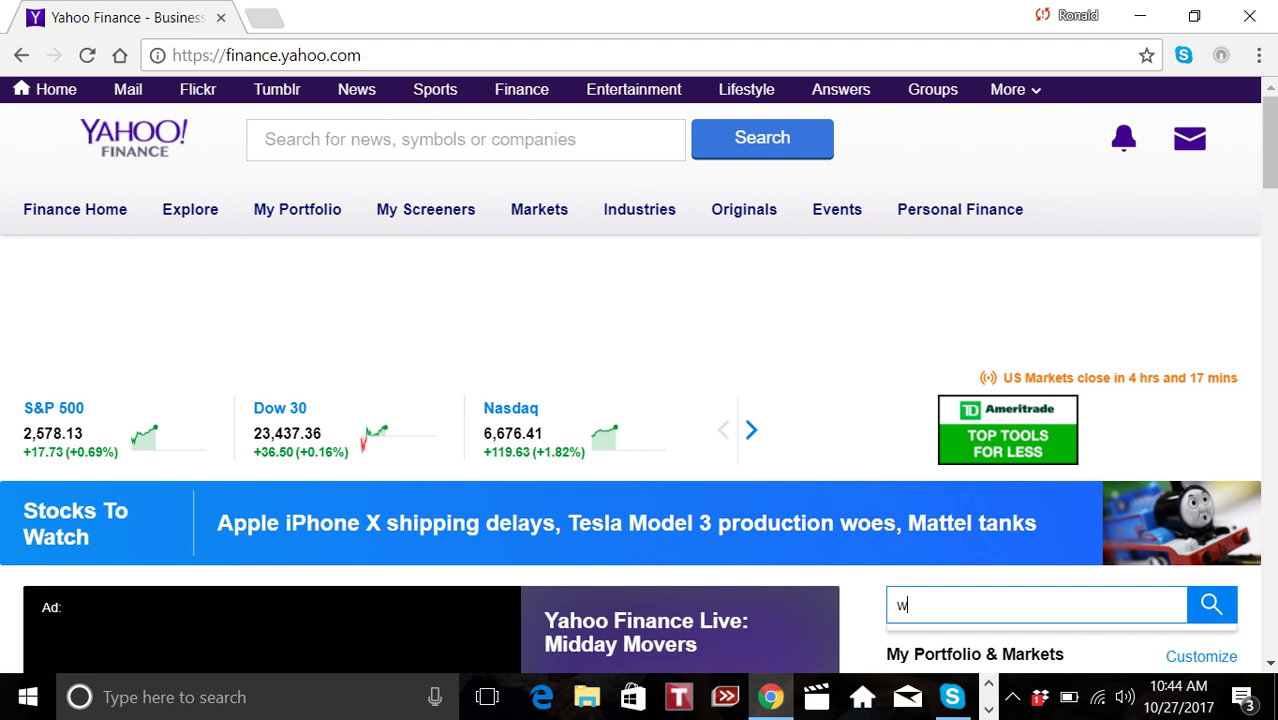
{"action": "type", "text": "mt"}
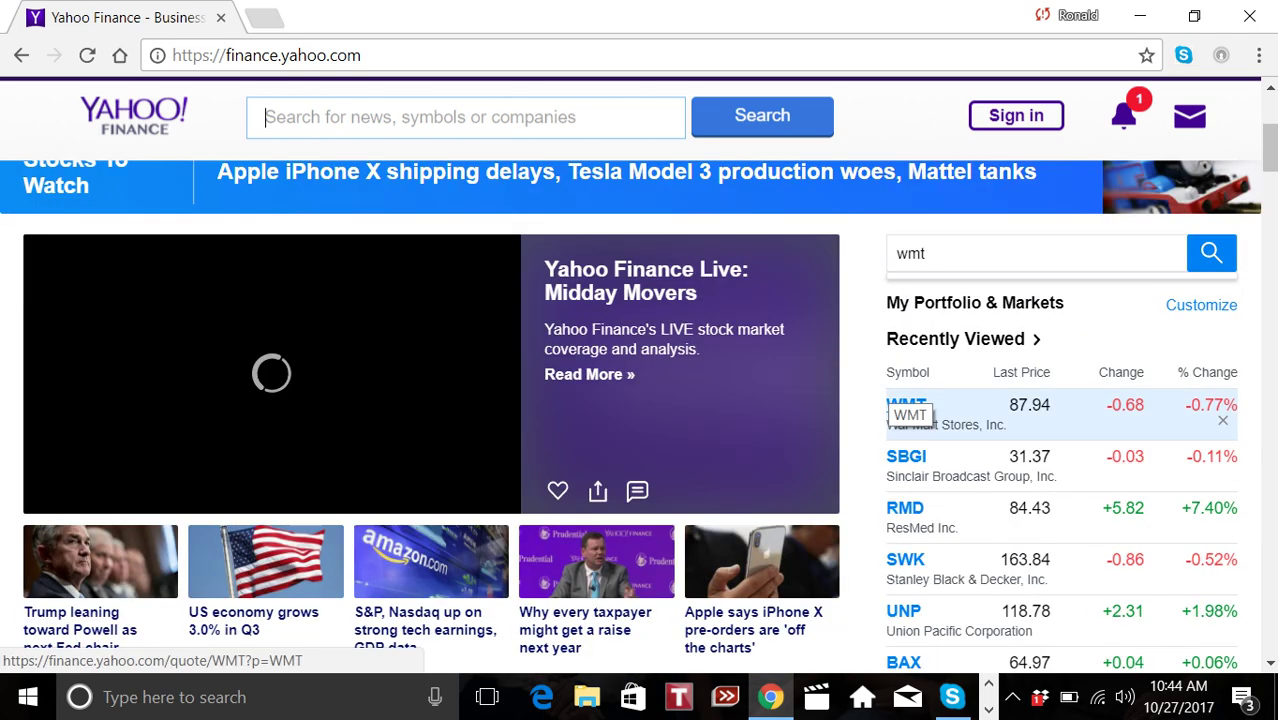
{"action": "scroll", "coordinate": [906, 406], "scroll_direction": "down", "scroll_amount": 1}
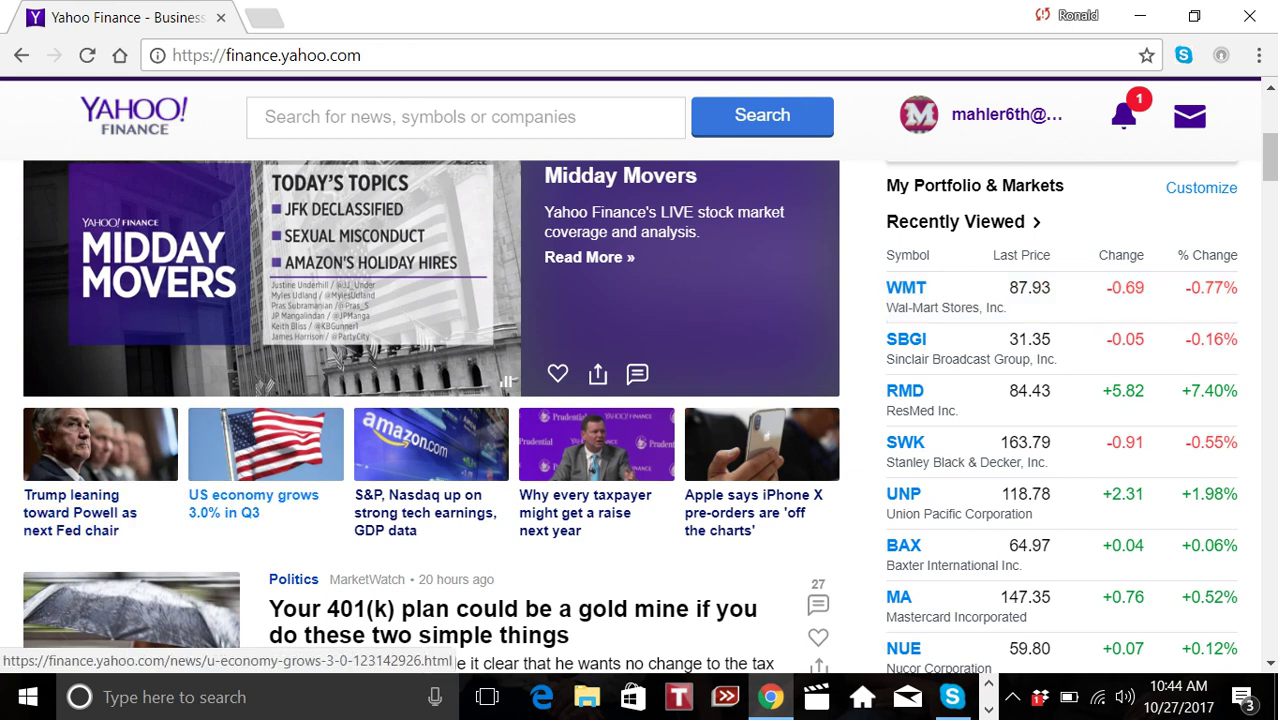
{"action": "left_click", "coordinate": [906, 287]}
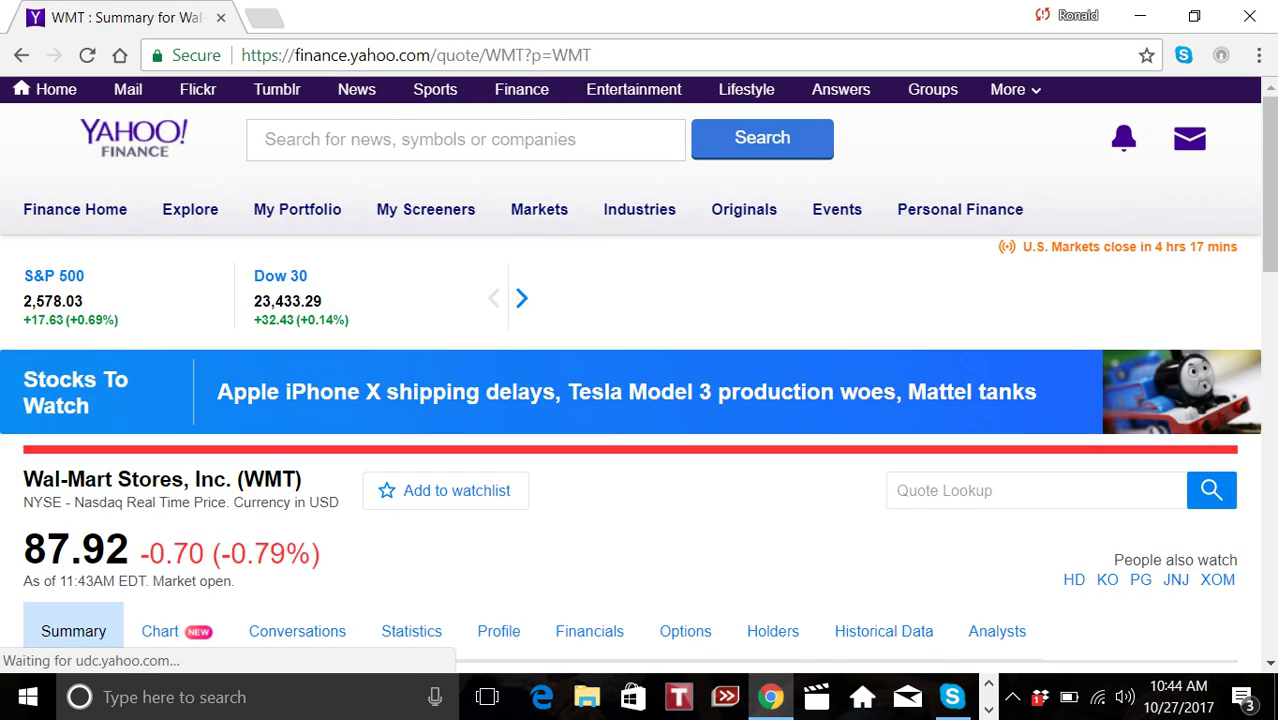
Step: Open the historical price data for Wal-Mart Stores and bring its period and frequency settings into view
{"action": "scroll", "coordinate": [626, 392], "scroll_direction": "down", "scroll_amount": 2}
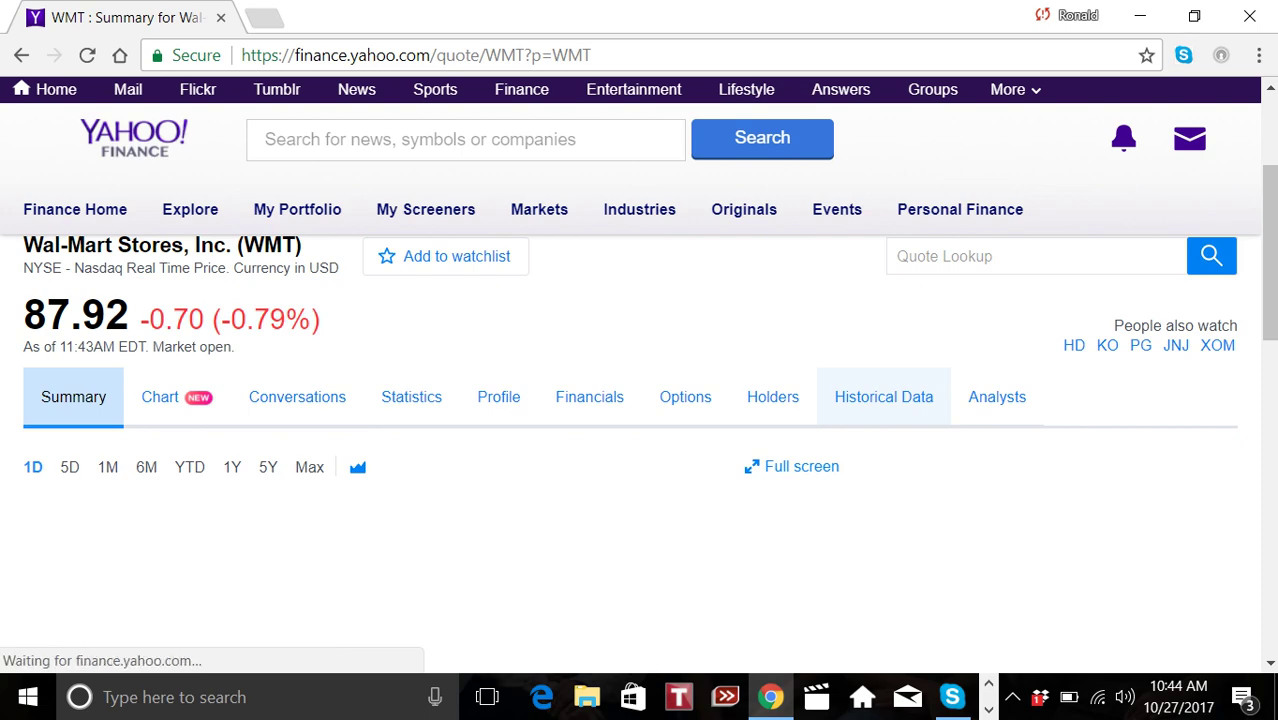
{"action": "left_click", "coordinate": [883, 397]}
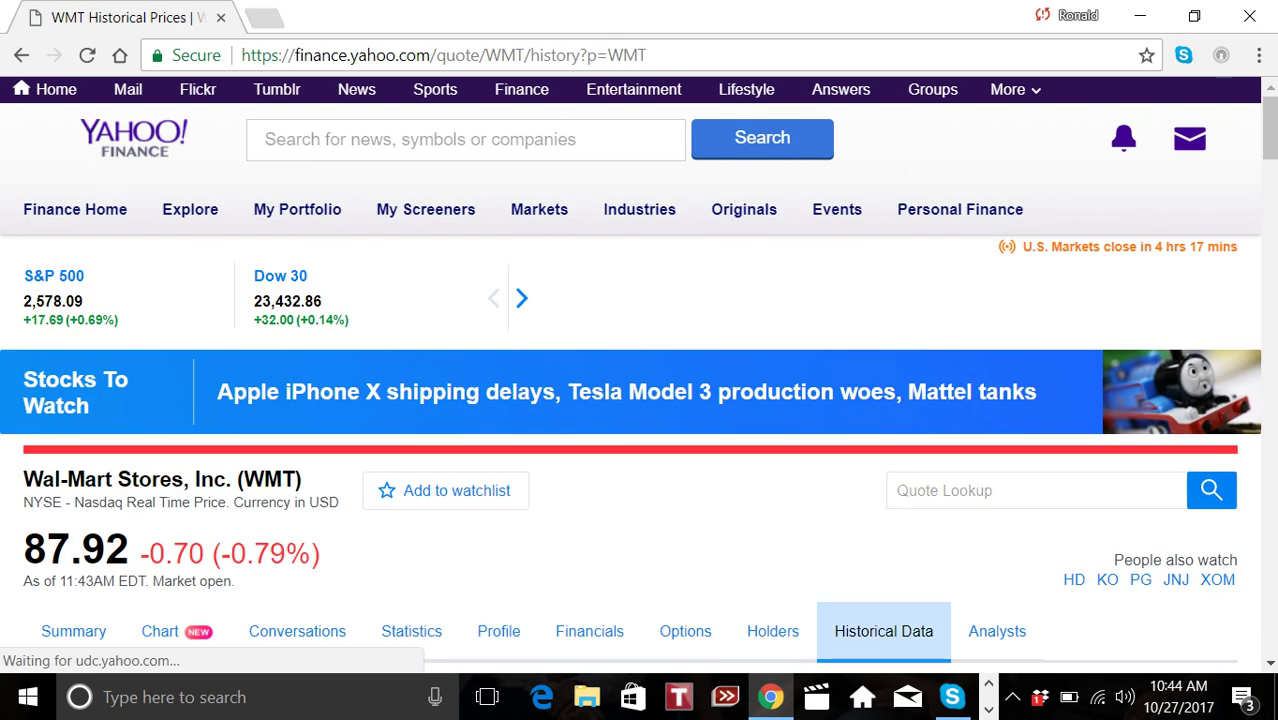
{"action": "scroll", "coordinate": [883, 397], "scroll_direction": "down", "scroll_amount": 4}
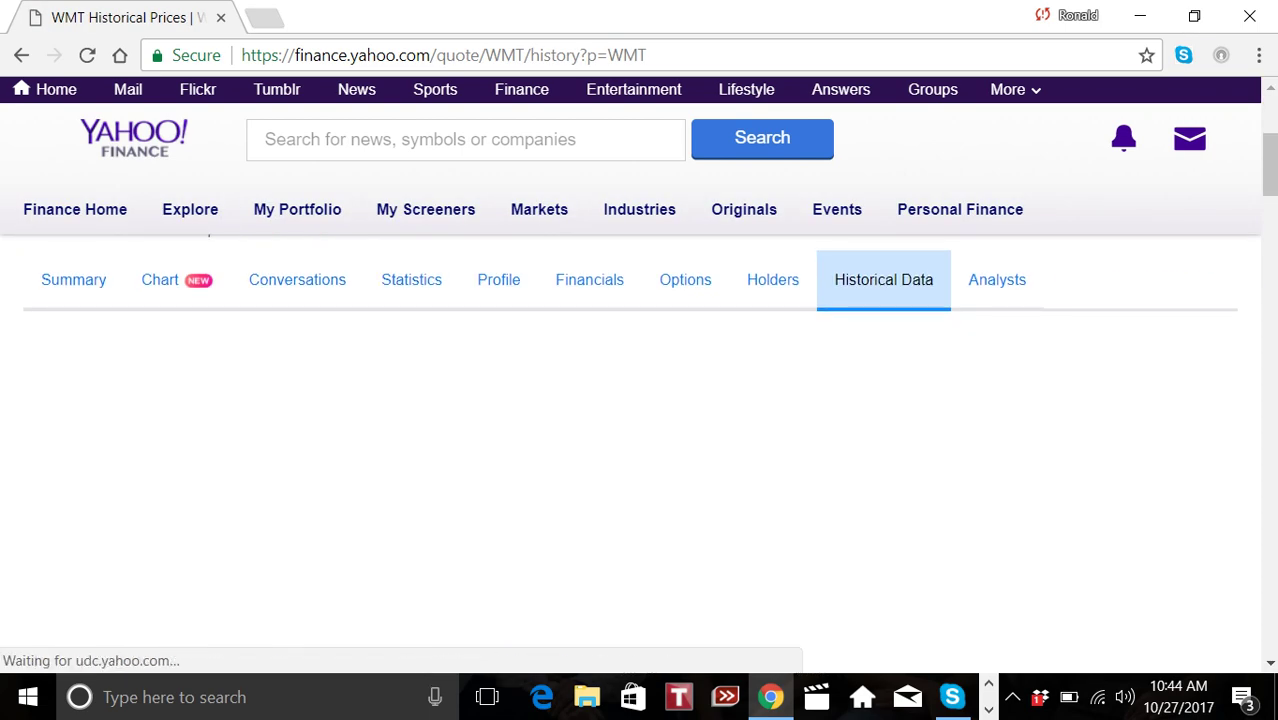
{"action": "scroll", "coordinate": [639, 450], "scroll_direction": "down", "scroll_amount": 2}
{"action": "scroll", "coordinate": [639, 450], "scroll_direction": "up", "scroll_amount": 1}
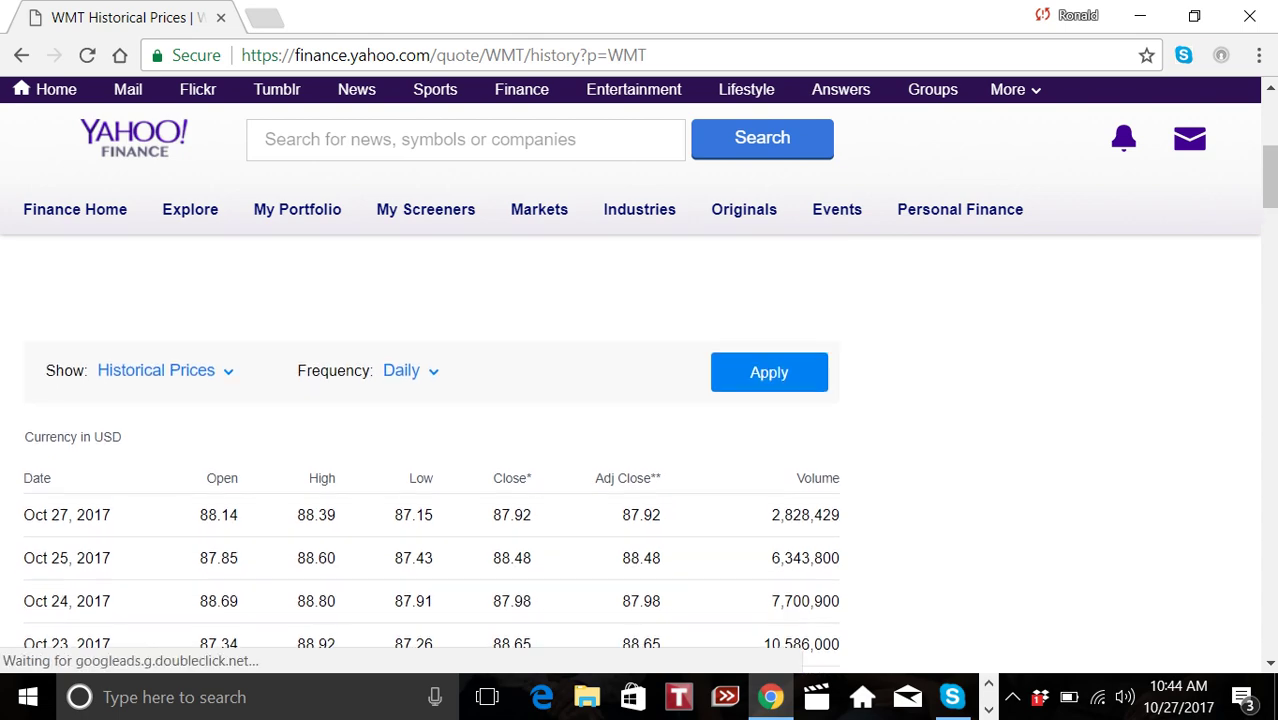
{"action": "scroll", "coordinate": [639, 450], "scroll_direction": "up", "scroll_amount": 1}
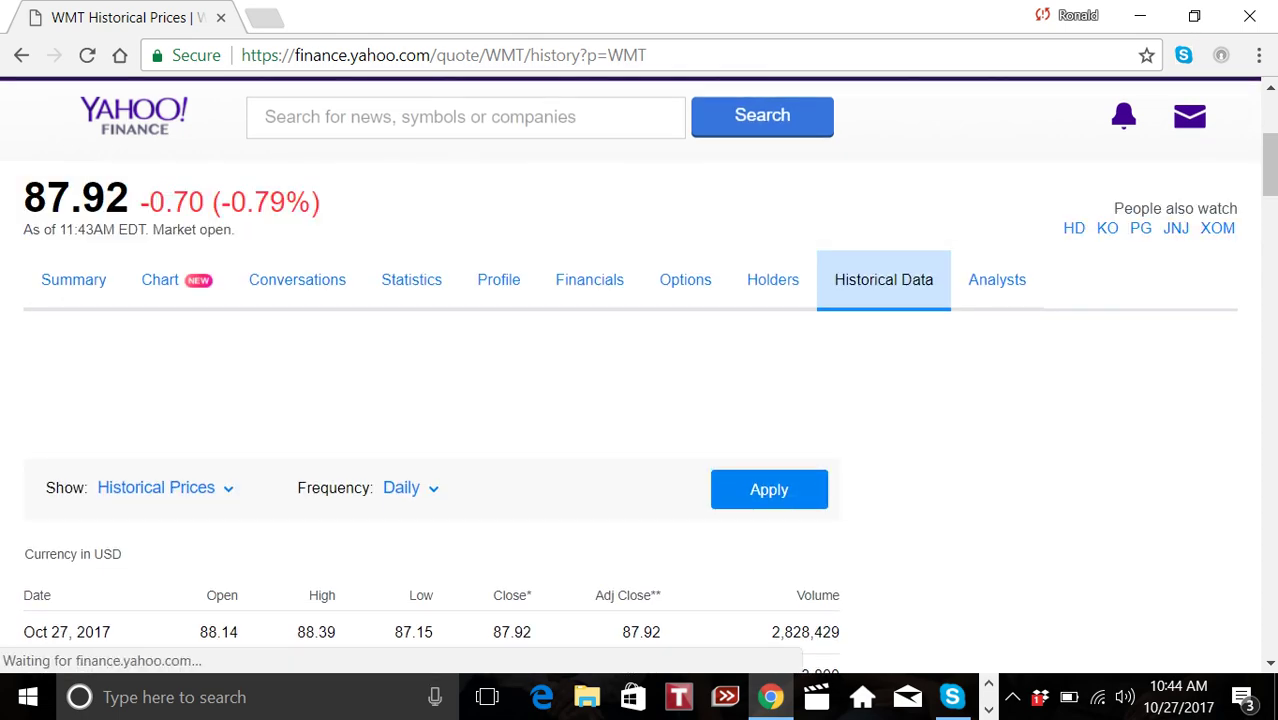
Step: Set the Wal-Mart price history to the maximum time period, Aug 25, 1972 - Oct 27, 2017, with monthly frequency
{"action": "left_click", "coordinate": [232, 487]}
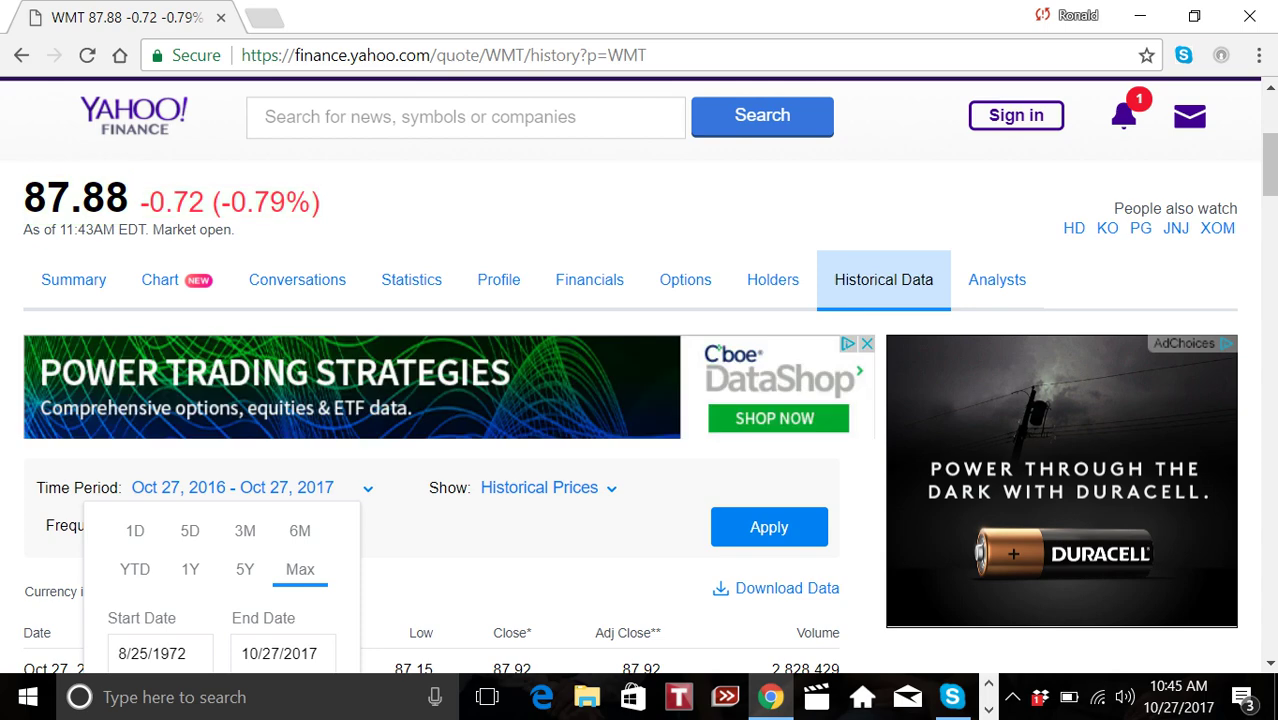
{"action": "scroll", "coordinate": [630, 400], "scroll_direction": "down", "scroll_amount": 2}
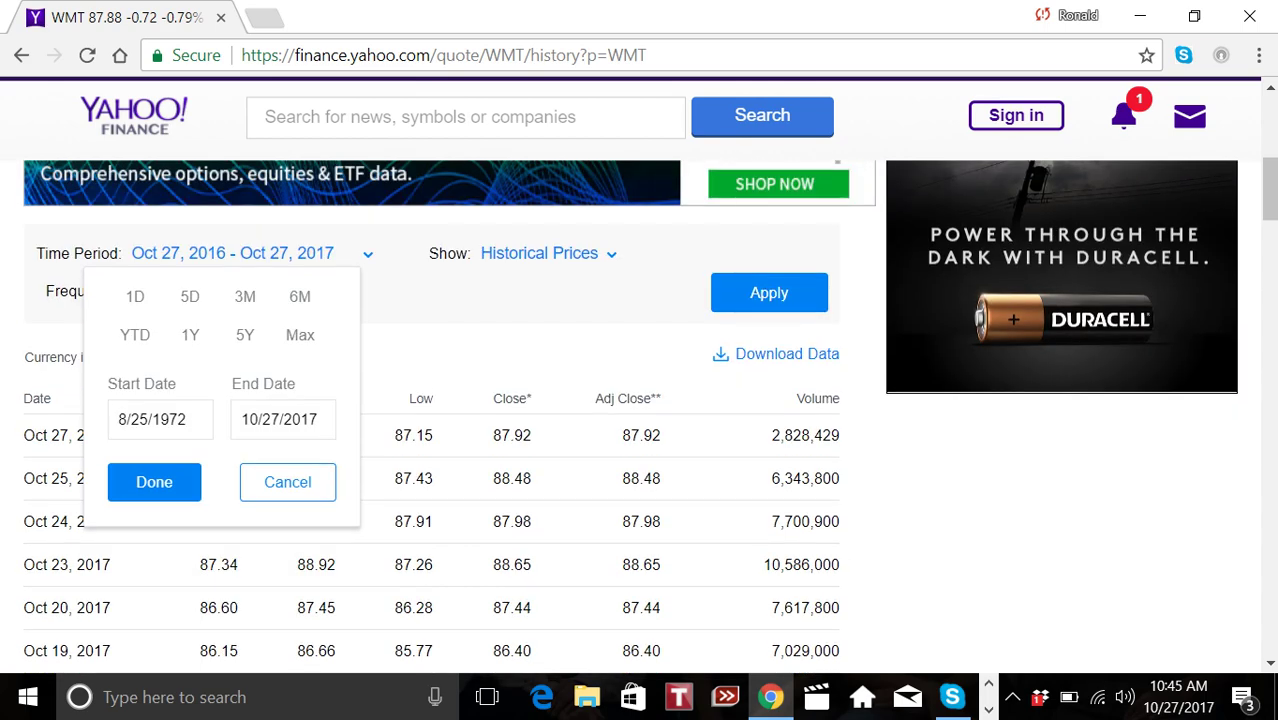
{"action": "left_click", "coordinate": [154, 482]}
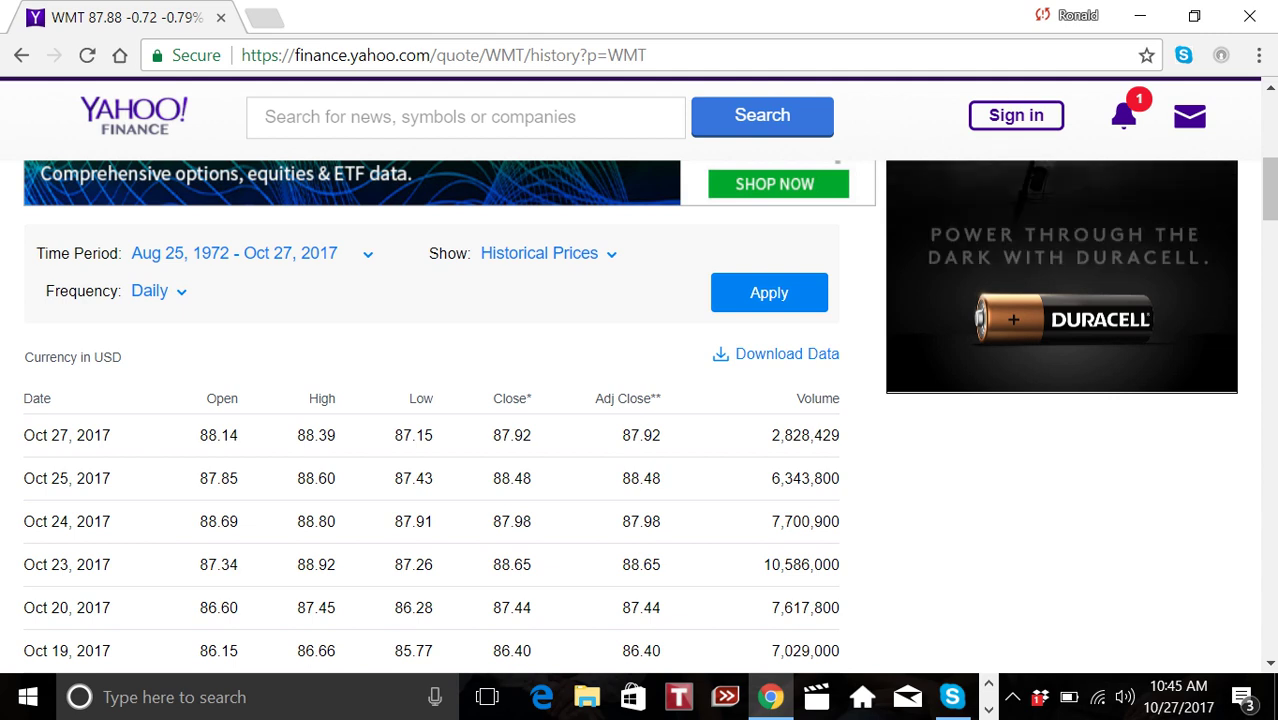
{"action": "left_click", "coordinate": [159, 291]}
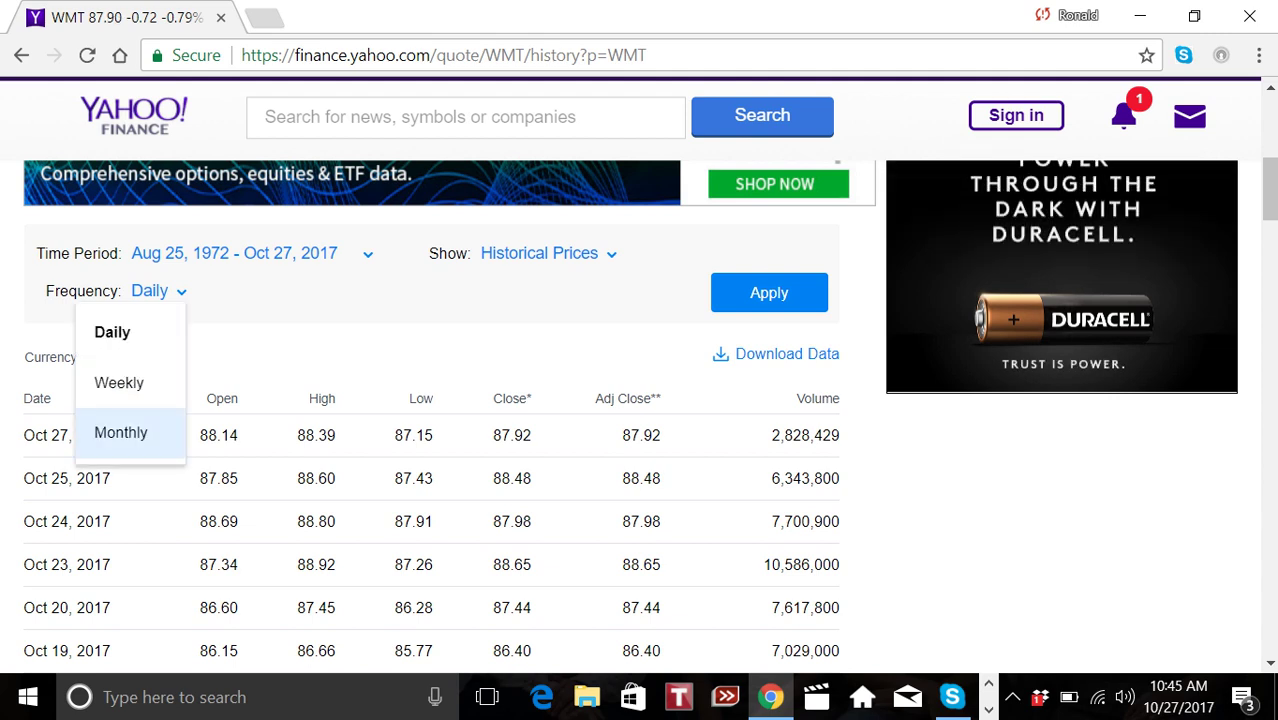
{"action": "left_click", "coordinate": [120, 432]}
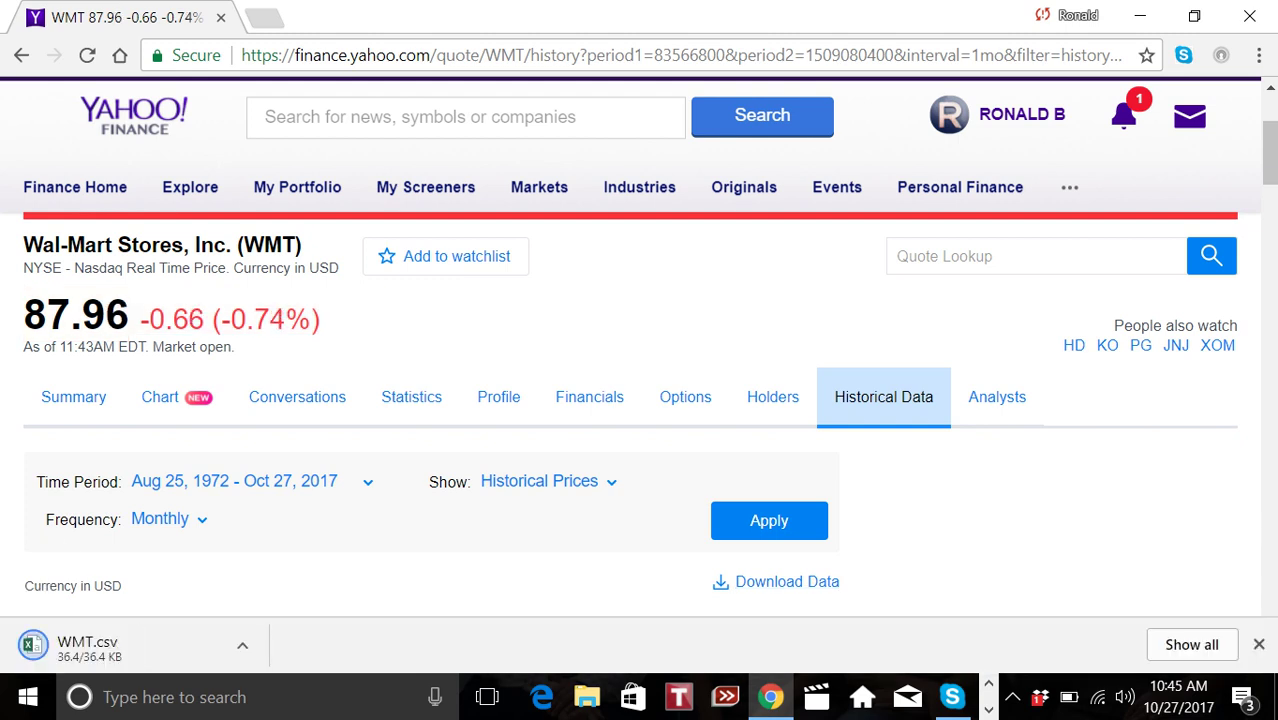
Step: Open the downloaded WMT.csv in Excel and widen the Date column to fit its contents
{"action": "left_click", "coordinate": [80, 644]}
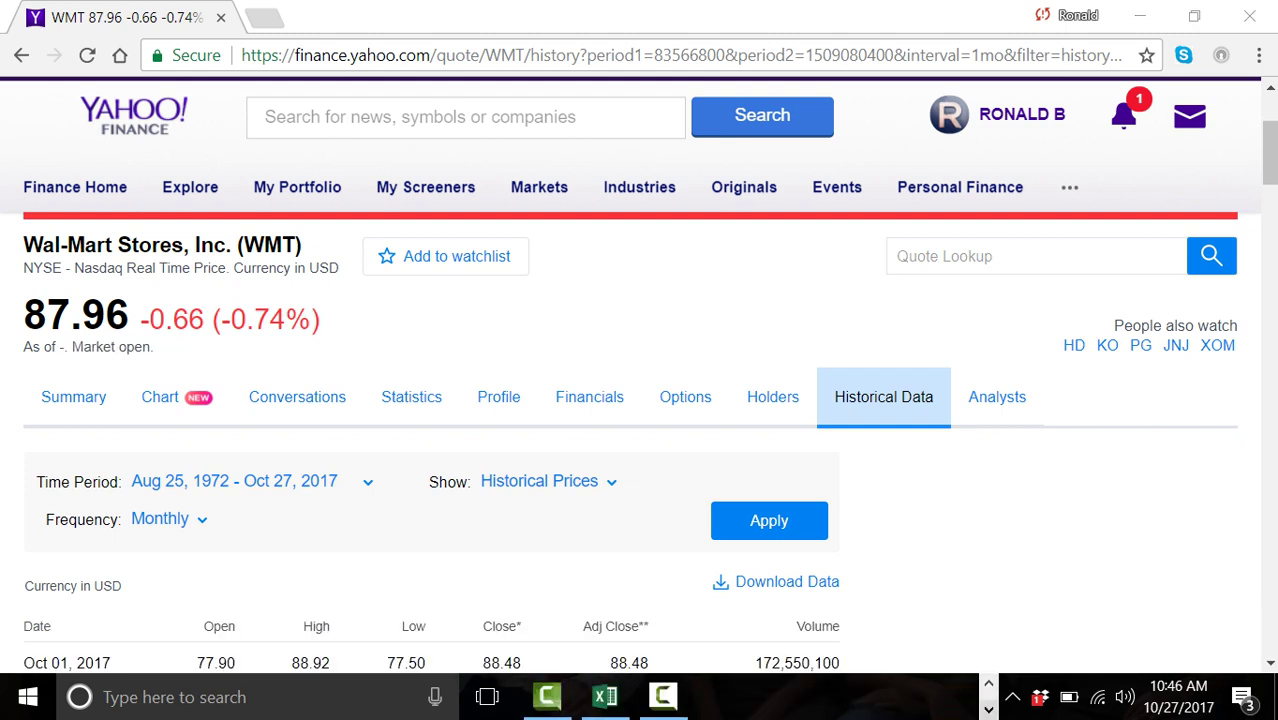
{"action": "mouse_move", "coordinate": [605, 697]}
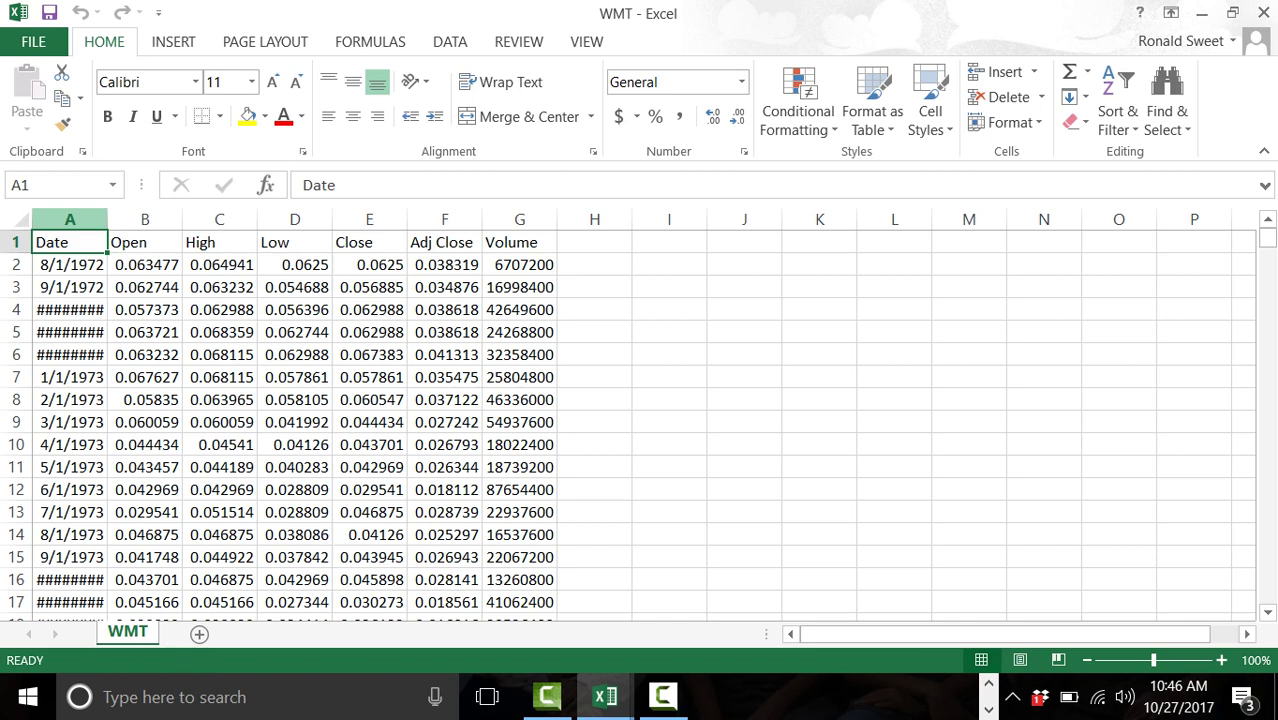
{"action": "left_click", "coordinate": [69, 219]}
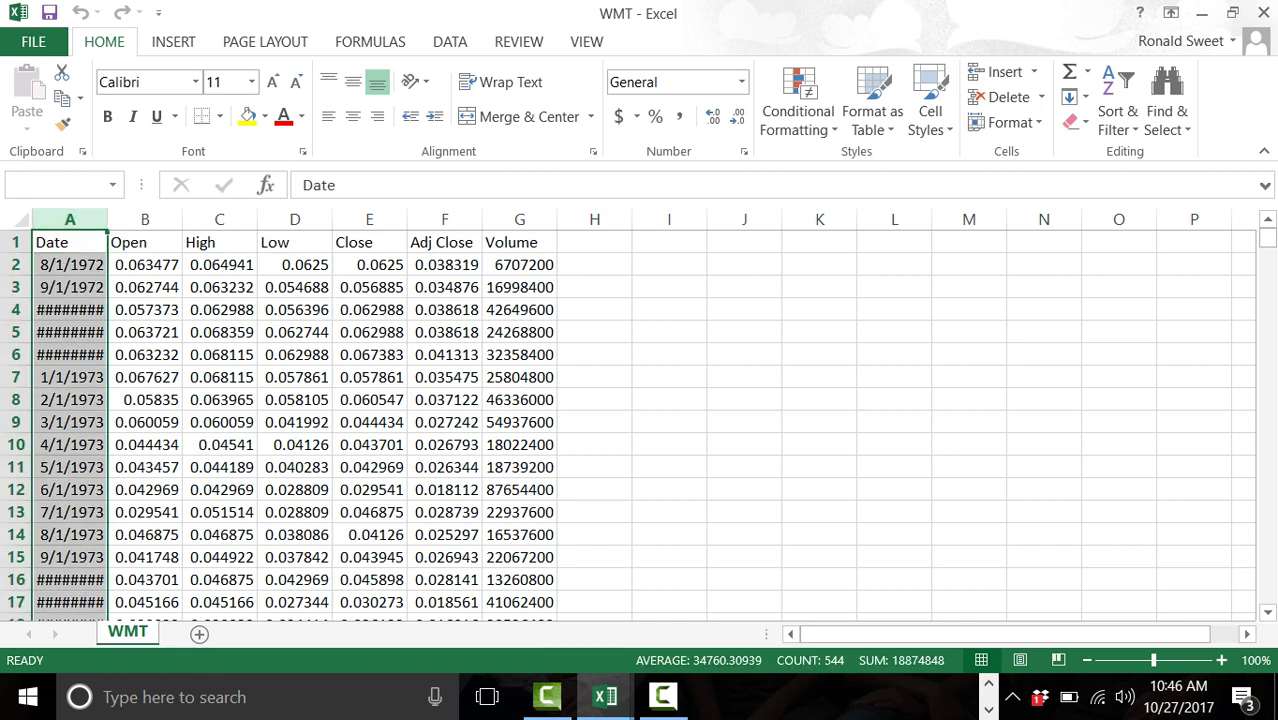
{"action": "double_click", "coordinate": [107, 219]}
Step: Delete the Open, High, Low, Close and Volume columns, keeping only Date and Adj Close
{"action": "left_click_drag", "start_coordinate": [113, 219], "coordinate": [389, 219]}
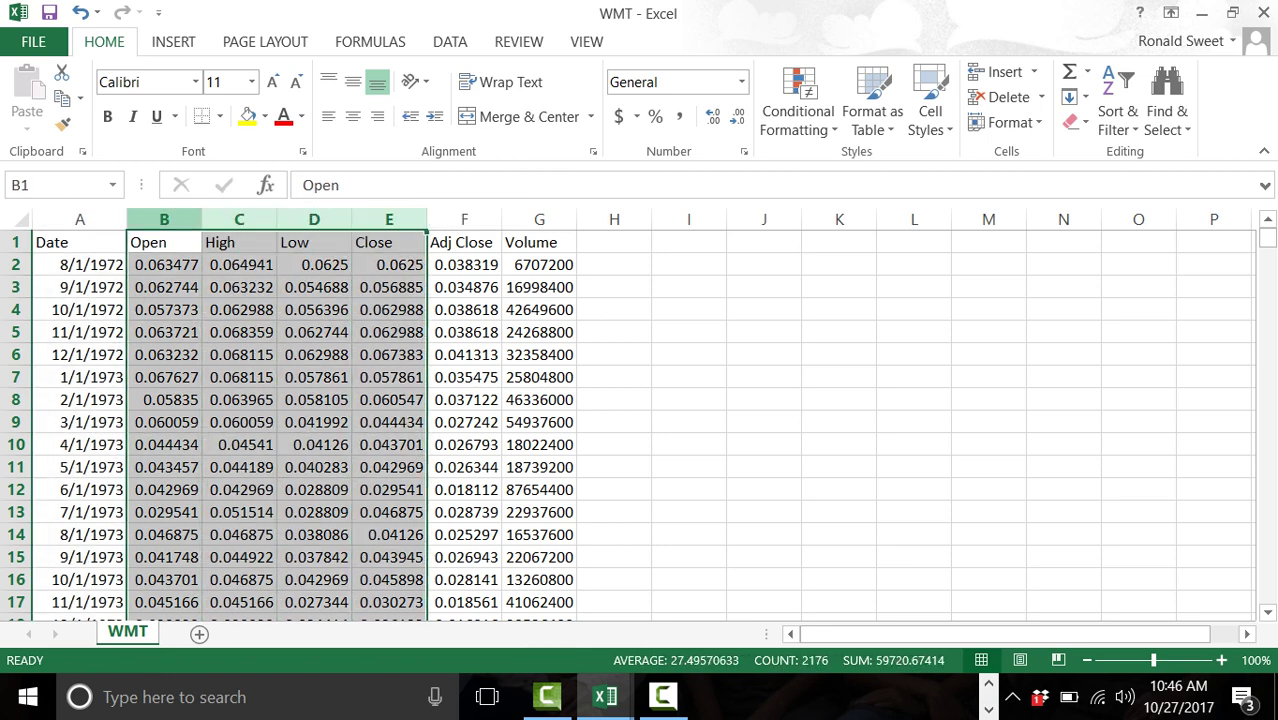
{"action": "right_click", "coordinate": [163, 219]}
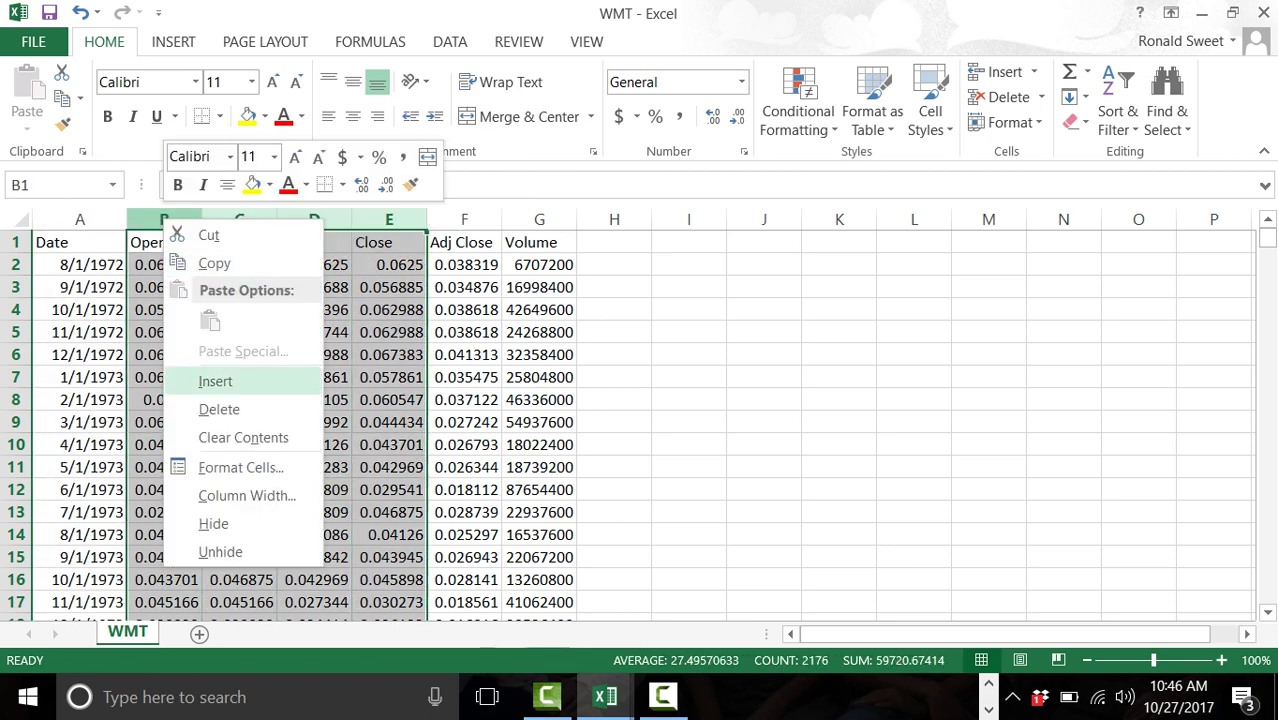
{"action": "left_click", "coordinate": [220, 408]}
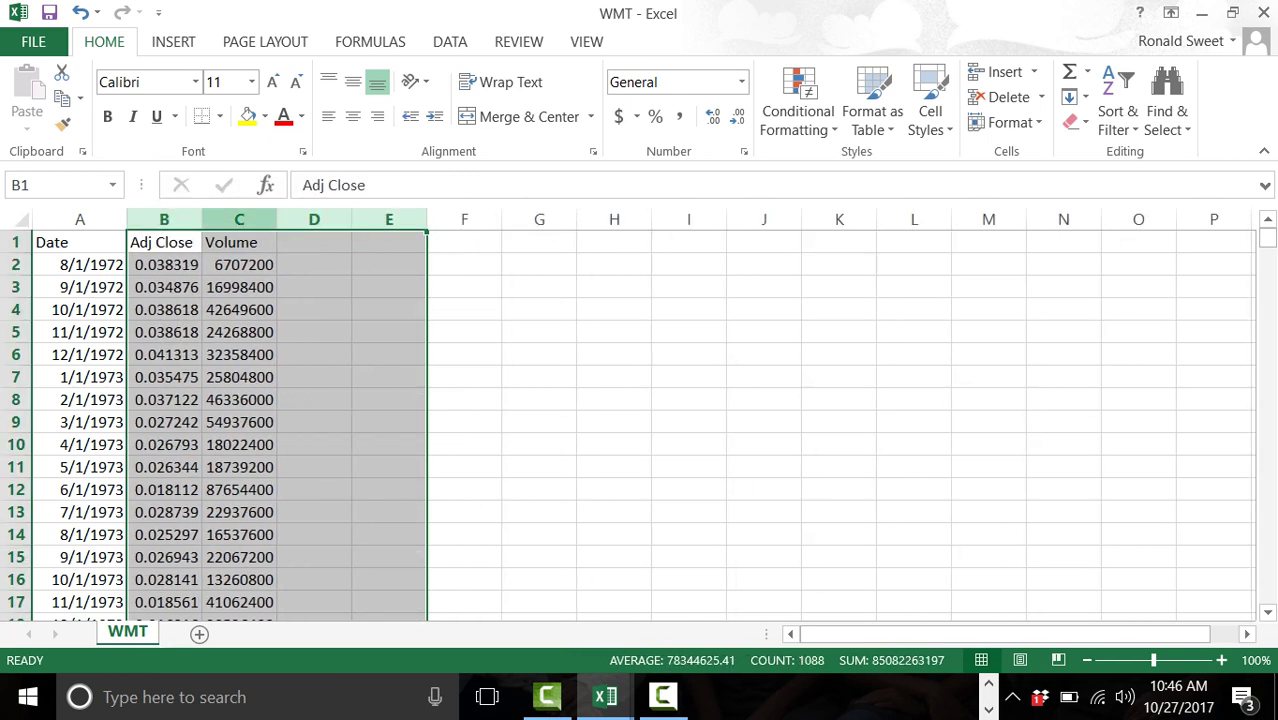
{"action": "left_click", "coordinate": [250, 219]}
{"action": "right_click", "coordinate": [250, 219]}
{"action": "left_click", "coordinate": [307, 410]}
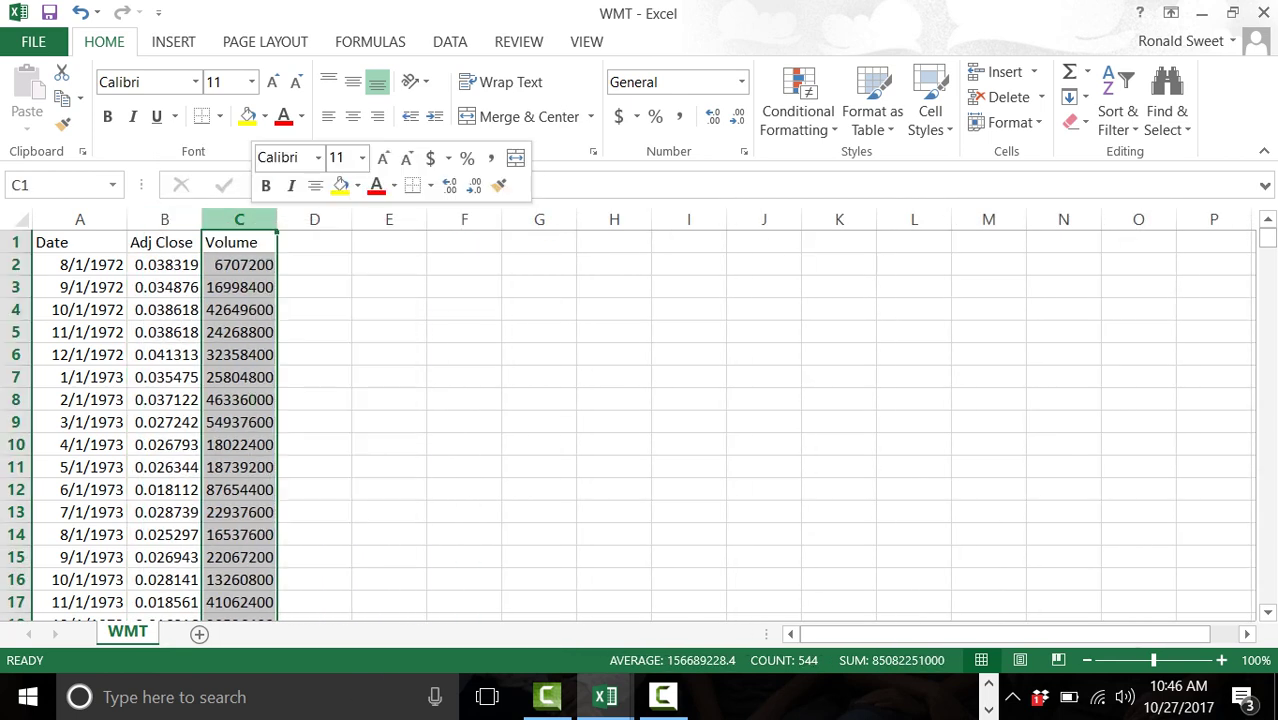
Step: Rename the Adj Close header in cell B1 to WMT and select the first date in A2
{"action": "left_click", "coordinate": [164, 242]}
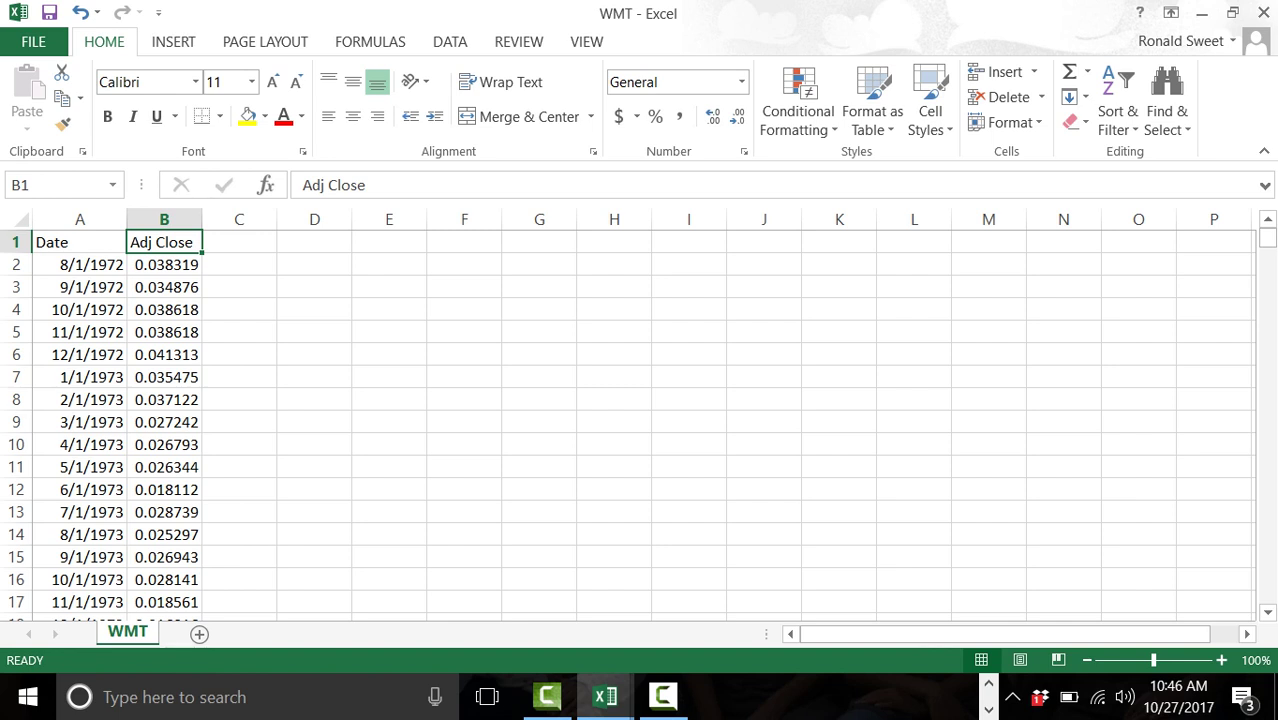
{"action": "type", "text": "WMT"}
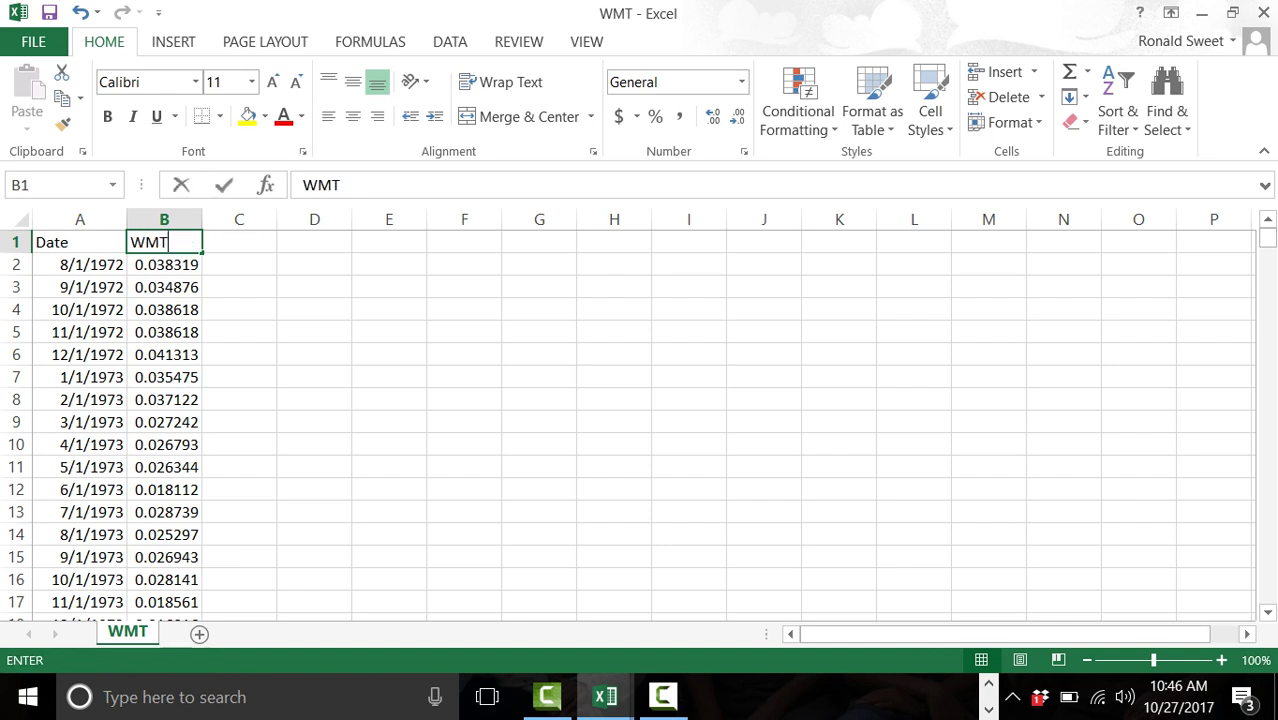
{"action": "key", "text": "Return"}
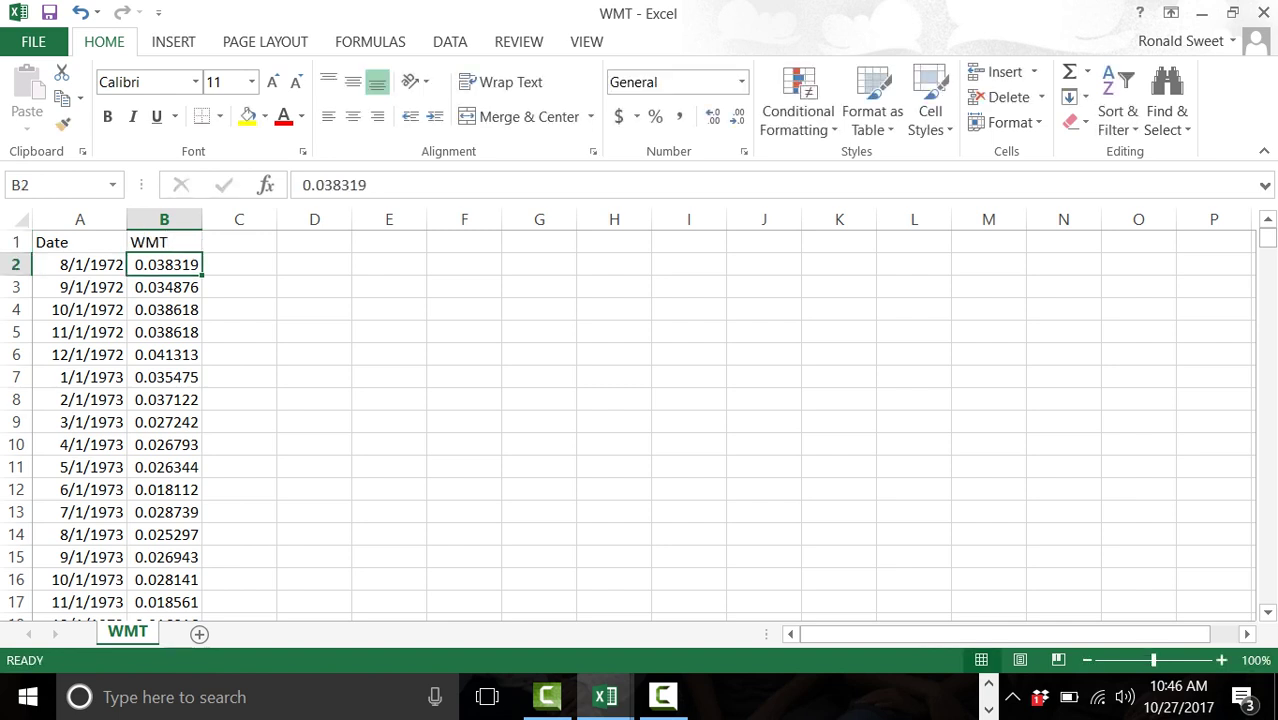
{"action": "left_click", "coordinate": [79, 264]}
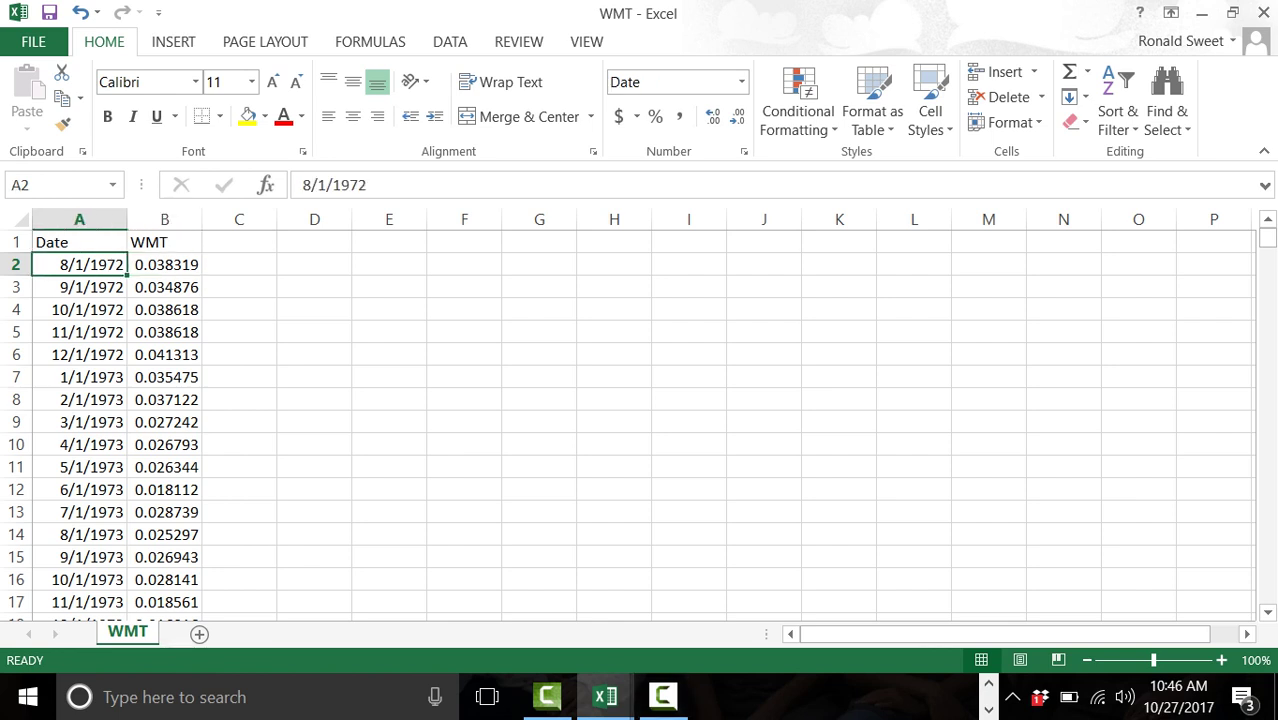
Step: Switch back to Yahoo Finance in Chrome and open the S&P 500 index quote from the home page
{"action": "left_click", "coordinate": [988, 683]}
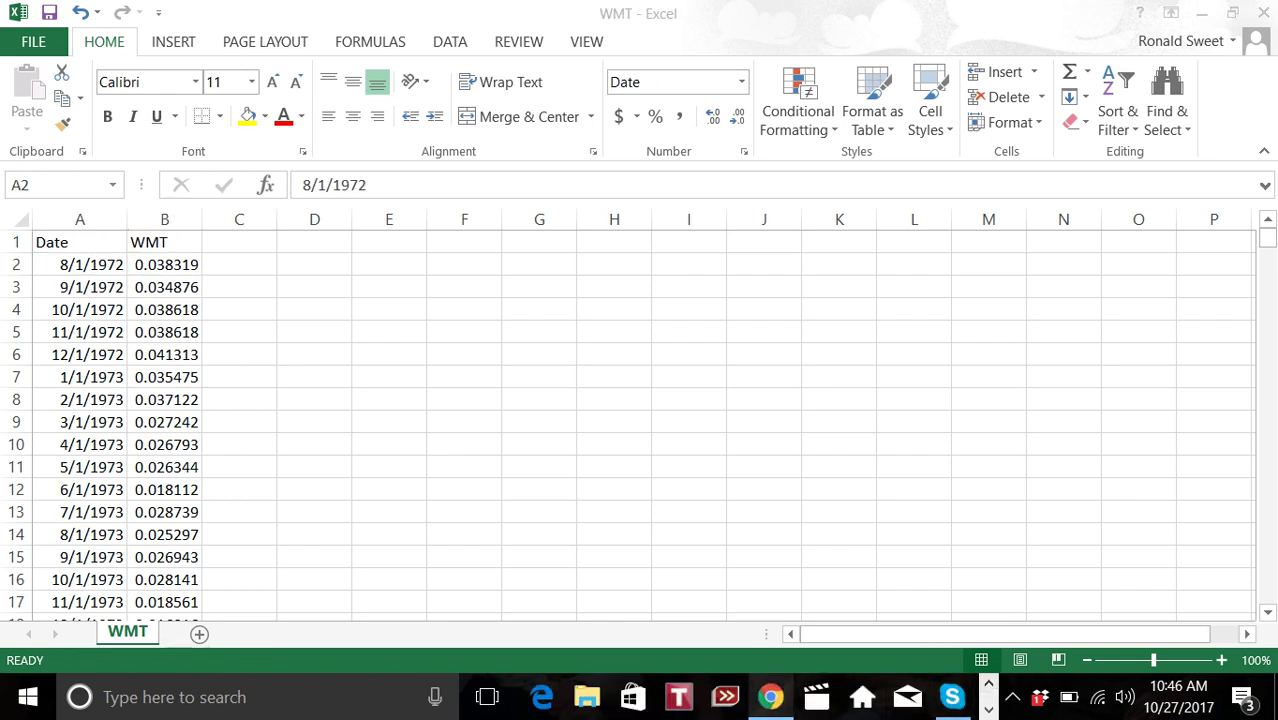
{"action": "left_click", "coordinate": [770, 697]}
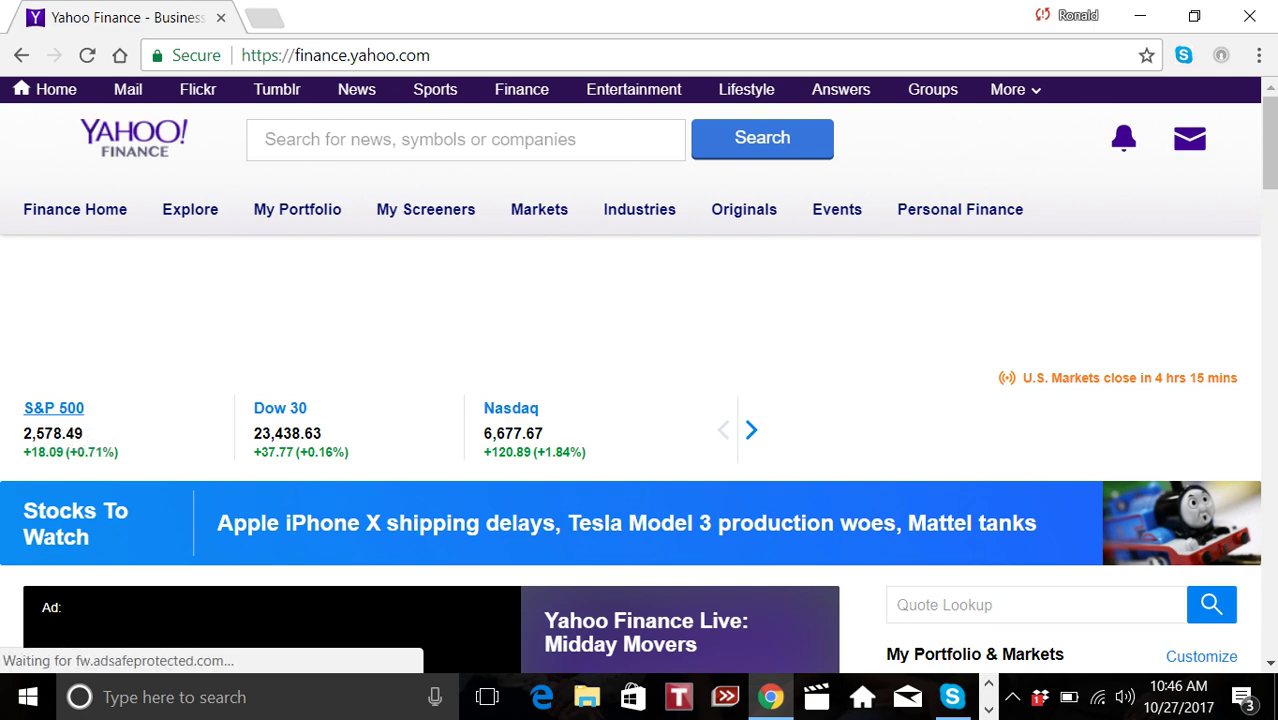
{"action": "left_click", "coordinate": [54, 408]}
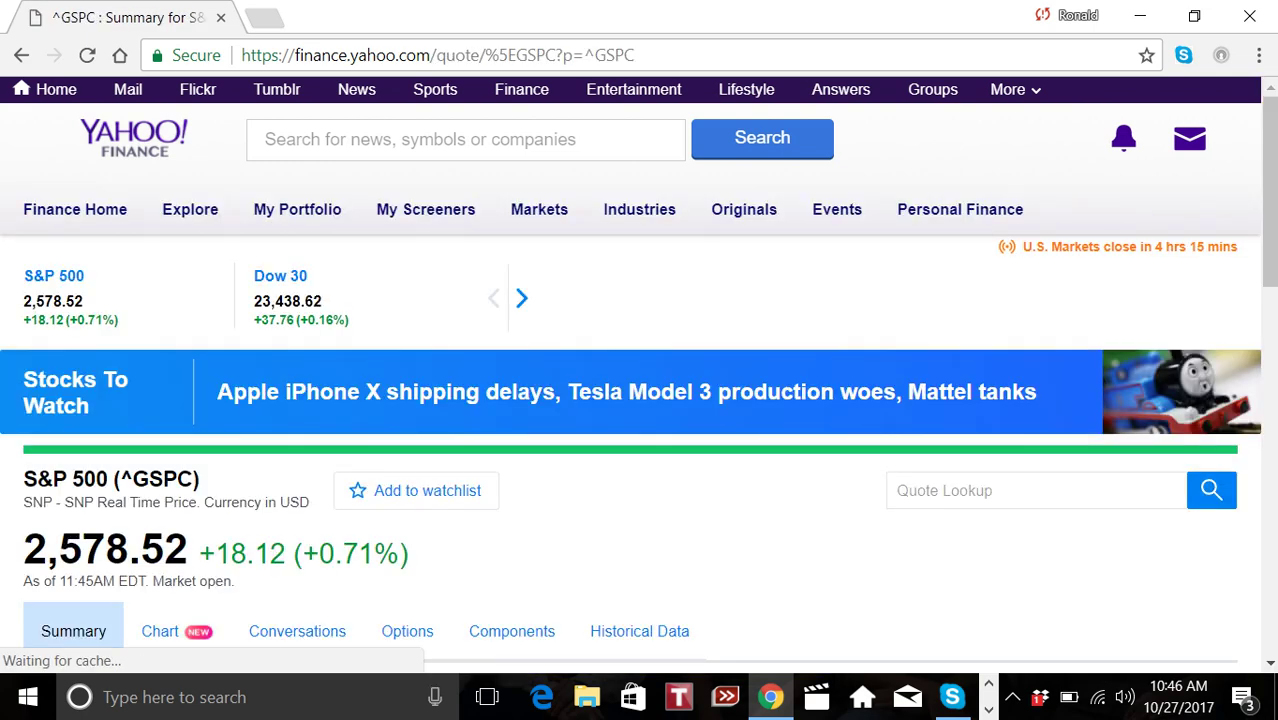
Step: Open the S&P 500 historical price data and bring its time period and frequency settings into view
{"action": "scroll", "coordinate": [640, 420], "scroll_direction": "down", "scroll_amount": 3}
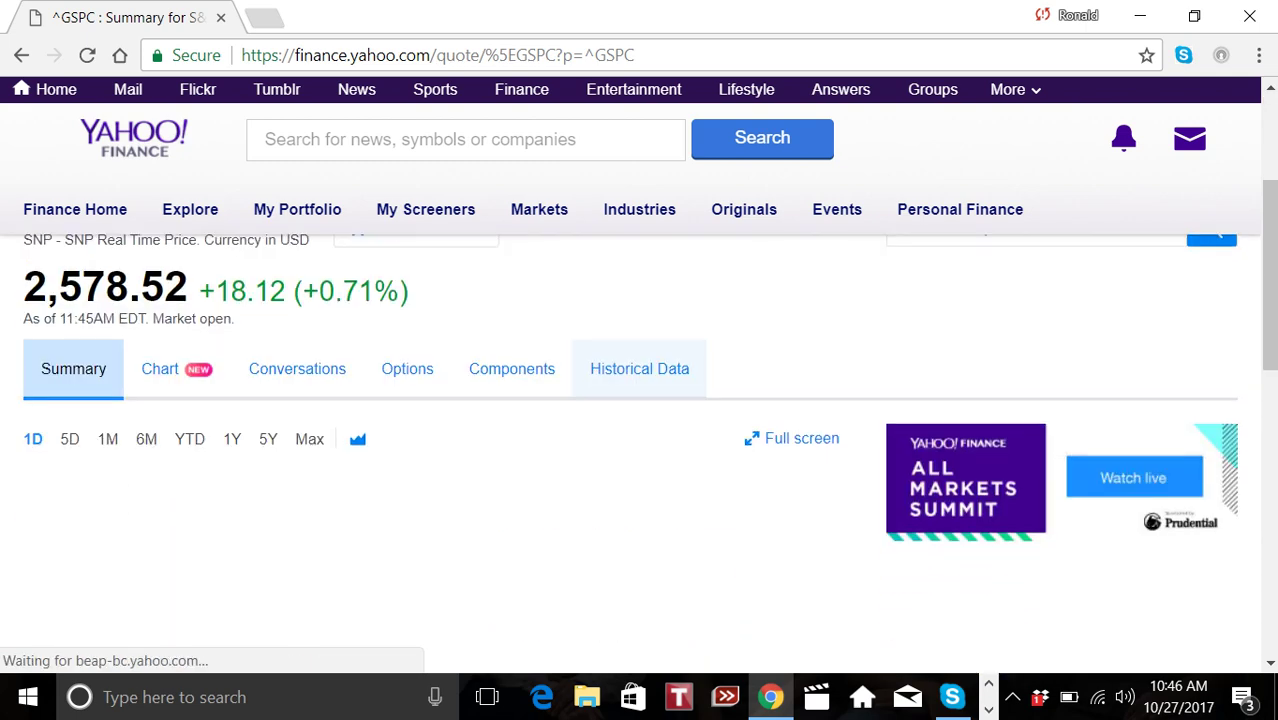
{"action": "scroll", "coordinate": [640, 420], "scroll_direction": "up", "scroll_amount": 2}
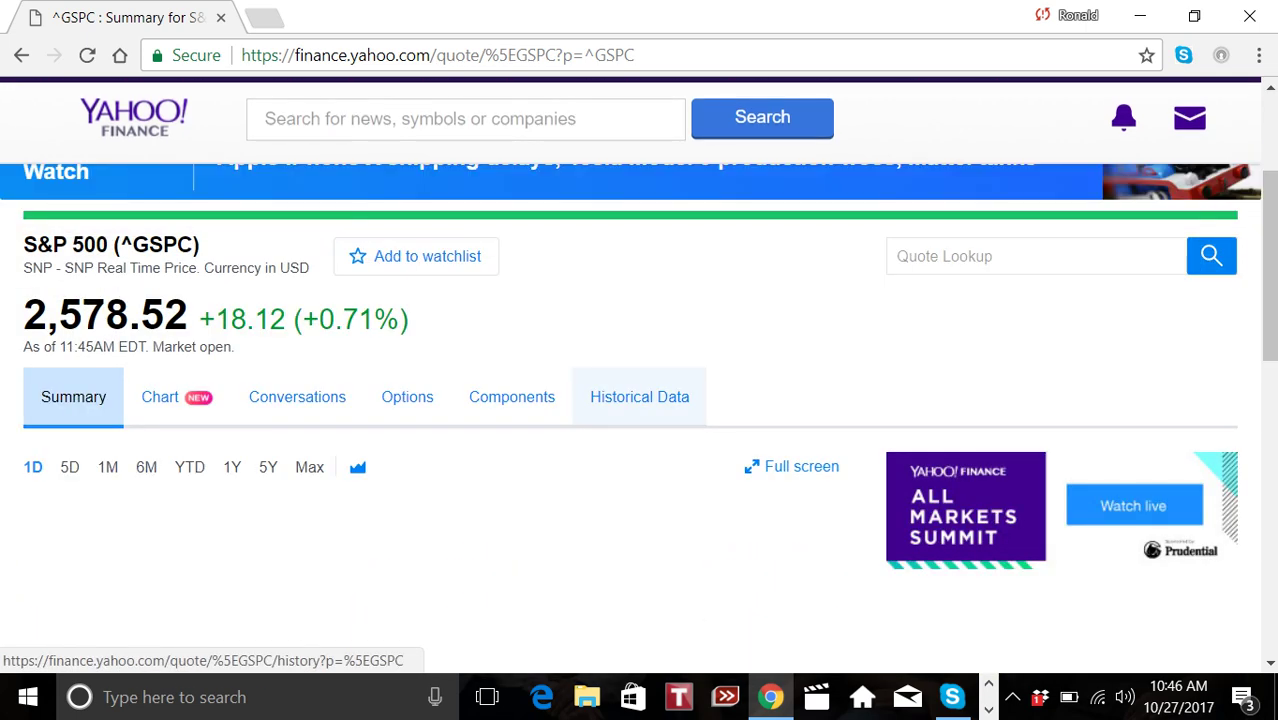
{"action": "left_click", "coordinate": [639, 397]}
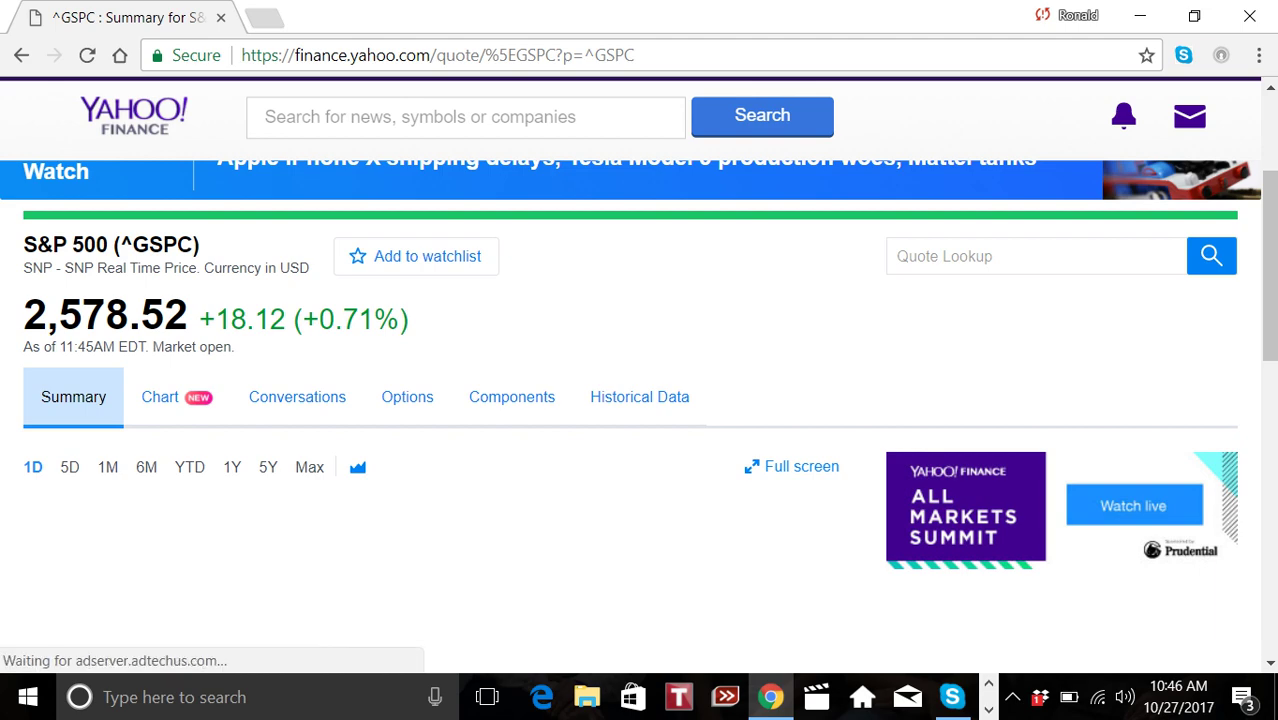
{"action": "scroll", "coordinate": [640, 420], "scroll_direction": "down", "scroll_amount": 3}
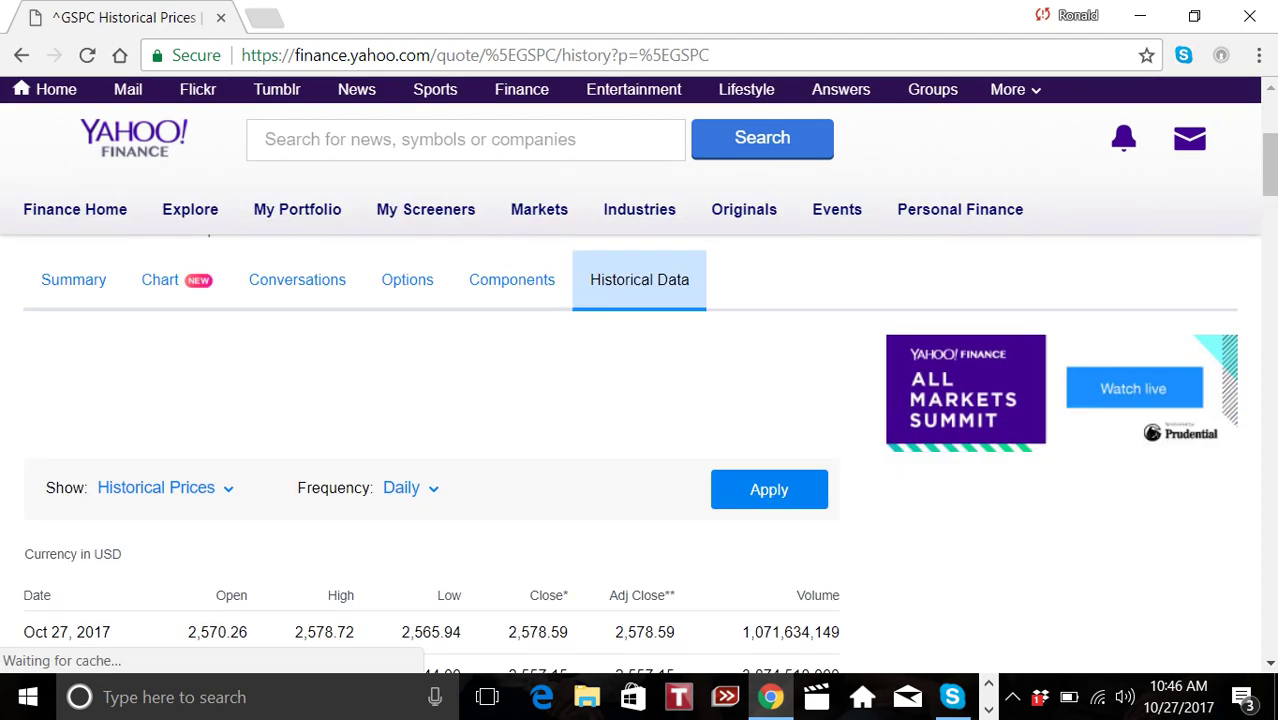
{"action": "scroll", "coordinate": [640, 450], "scroll_direction": "down", "scroll_amount": 2}
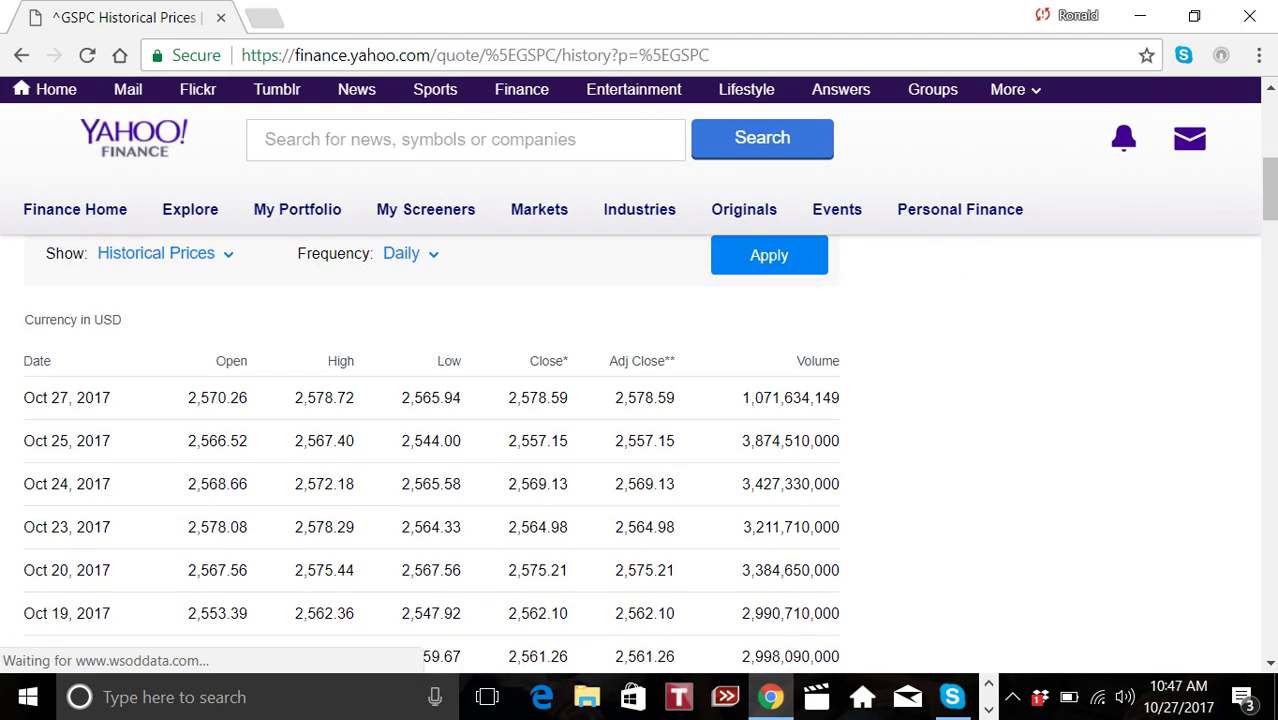
{"action": "scroll", "coordinate": [640, 450], "scroll_direction": "up", "scroll_amount": 2}
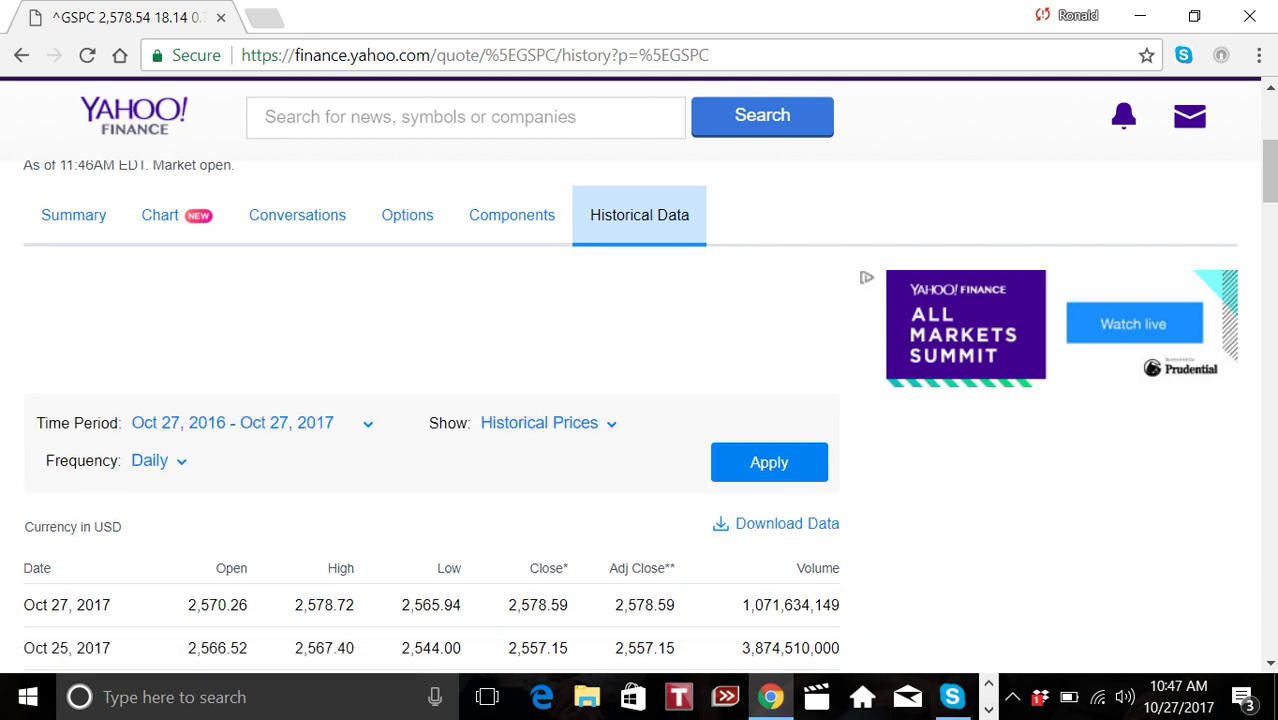
Step: Check the first price date in the WMT workbook in Excel and return to the S&P 500 historical data in Chrome
{"action": "left_click", "coordinate": [988, 709]}
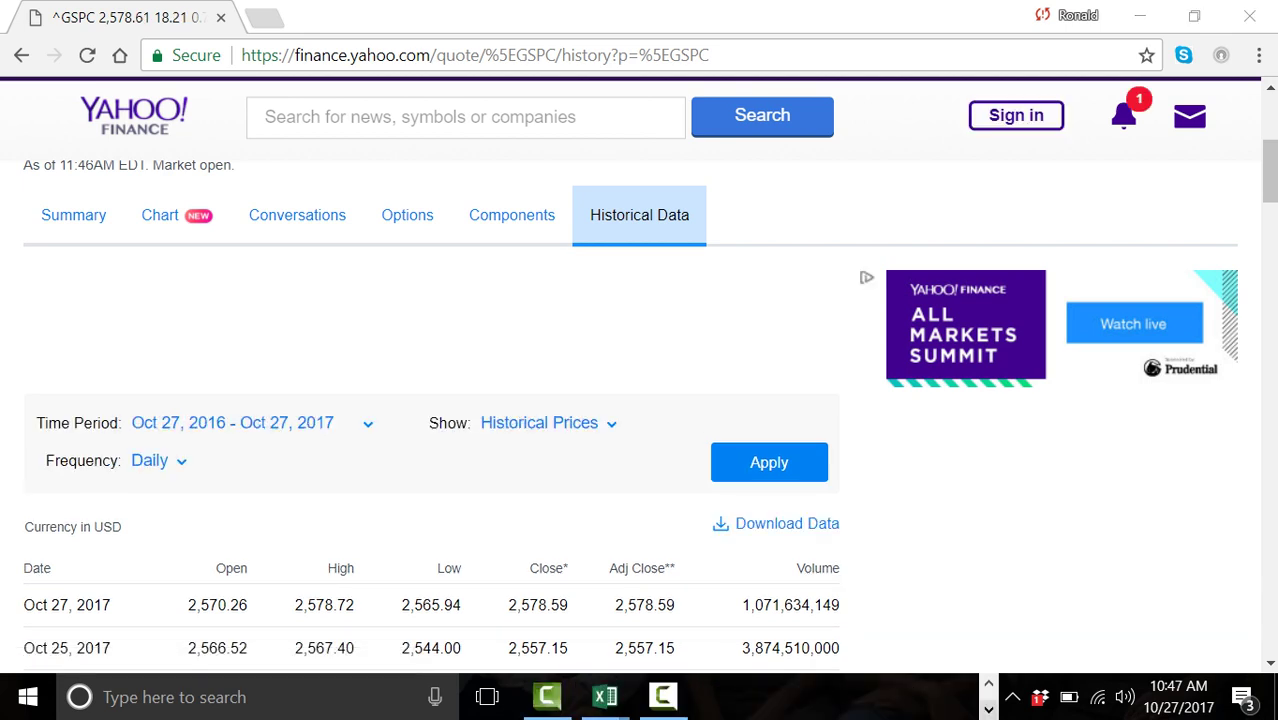
{"action": "mouse_move", "coordinate": [605, 697]}
{"action": "left_click", "coordinate": [730, 595]}
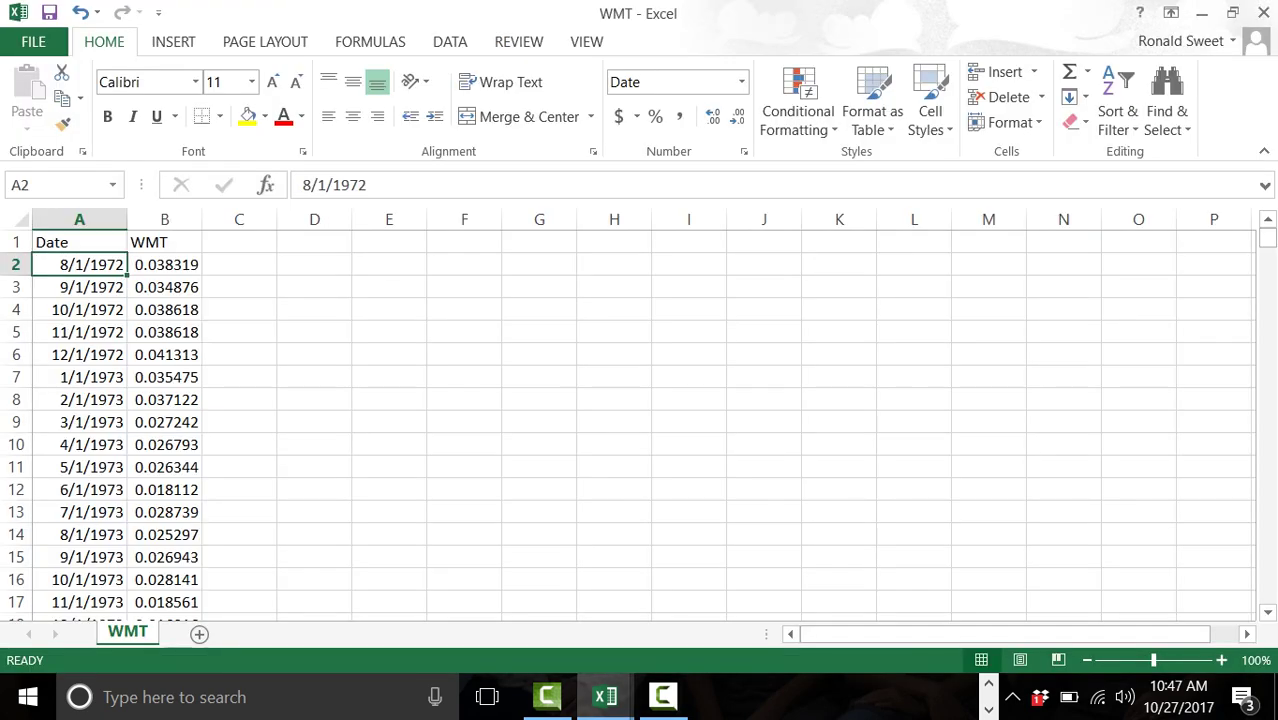
{"action": "left_click", "coordinate": [988, 684]}
{"action": "left_click", "coordinate": [770, 697]}
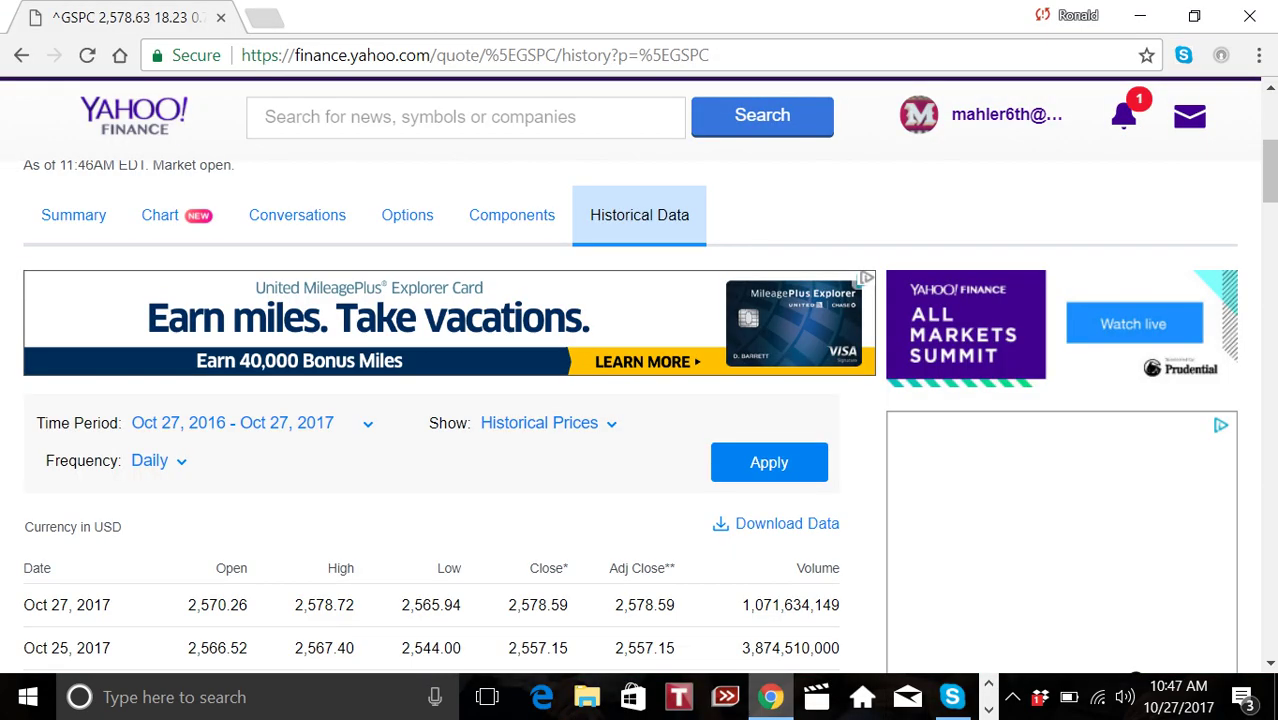
Step: Set the start date of the S&P 500 time period to 7/31/1972
{"action": "left_click", "coordinate": [232, 423]}
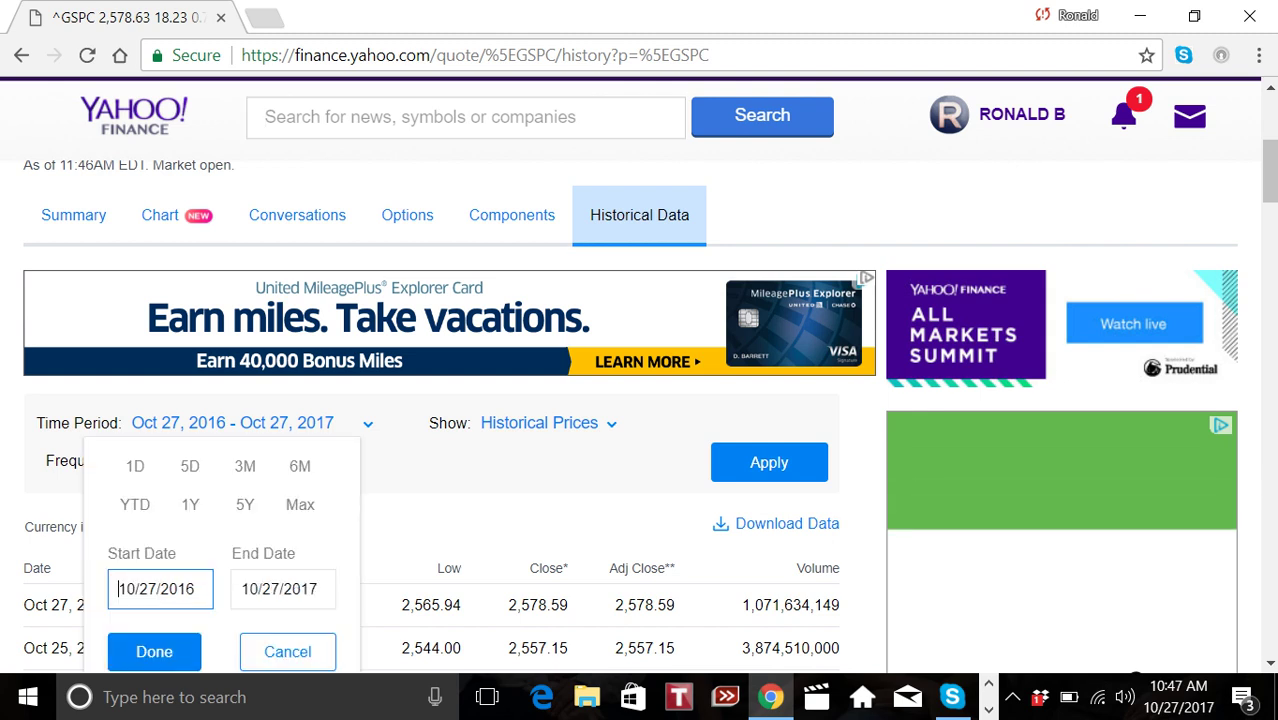
{"action": "triple_click", "coordinate": [195, 589]}
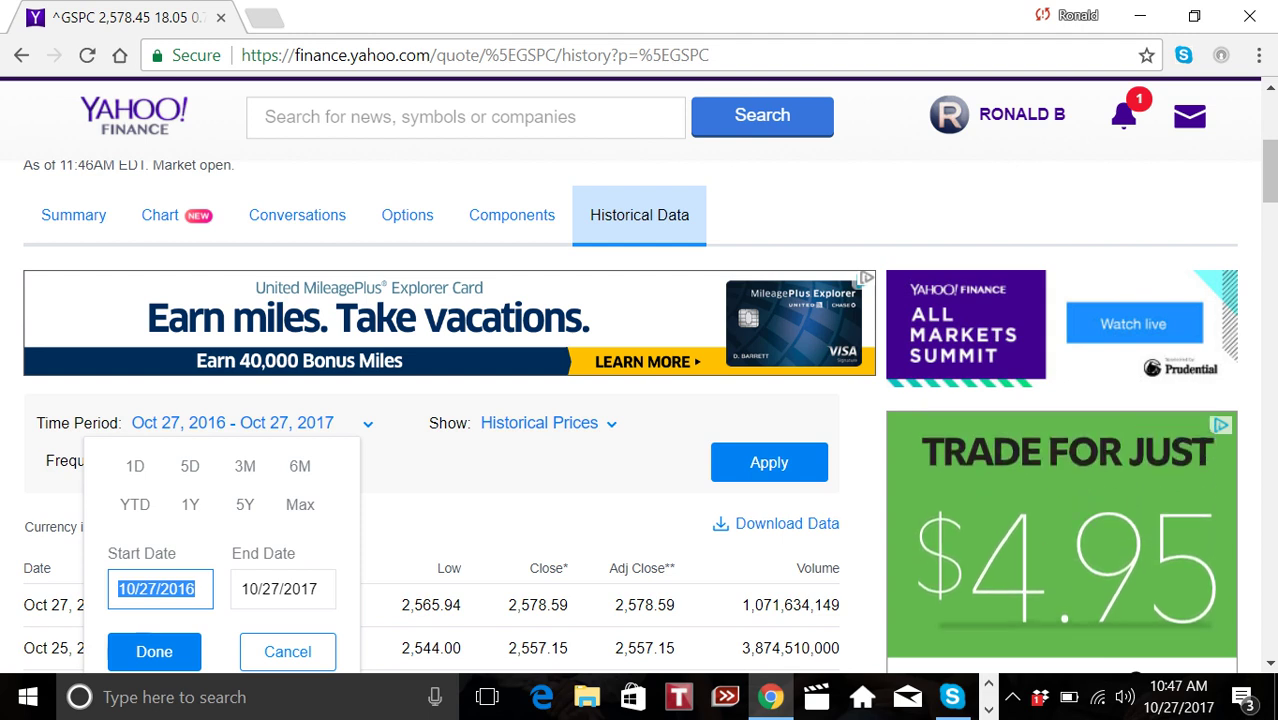
{"action": "type", "text": "7/31"}
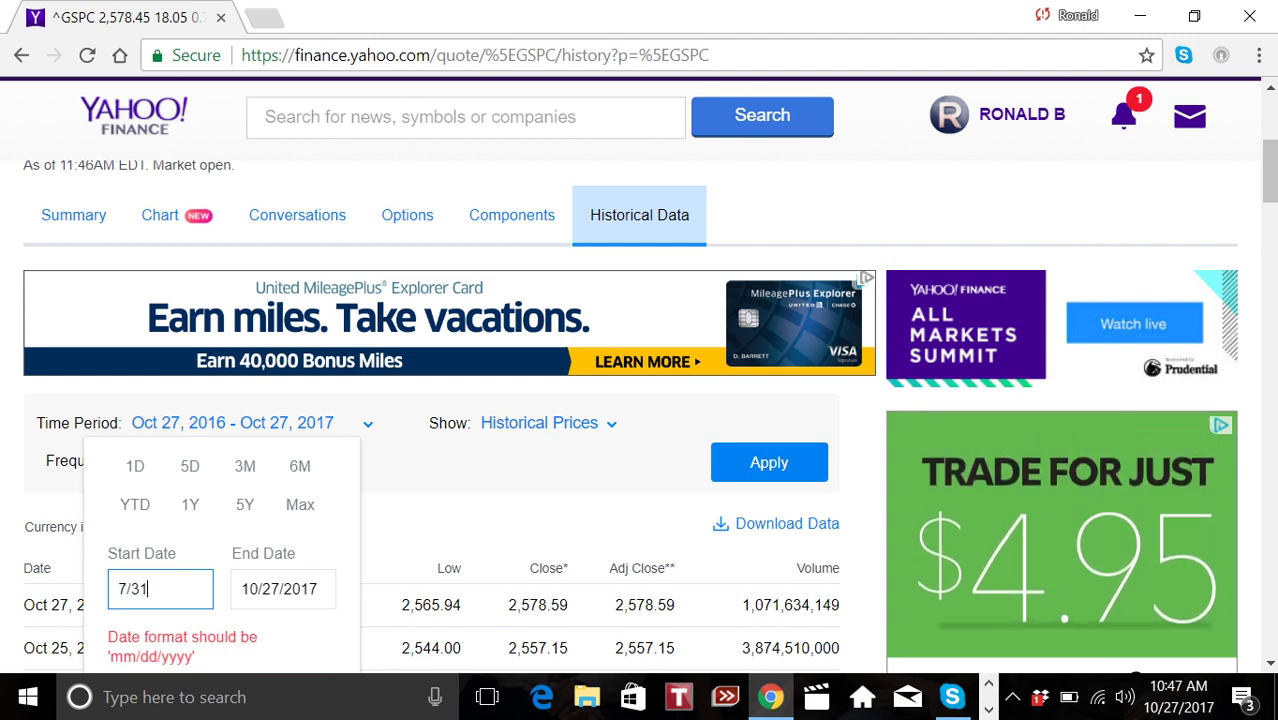
{"action": "type", "text": "/179"}
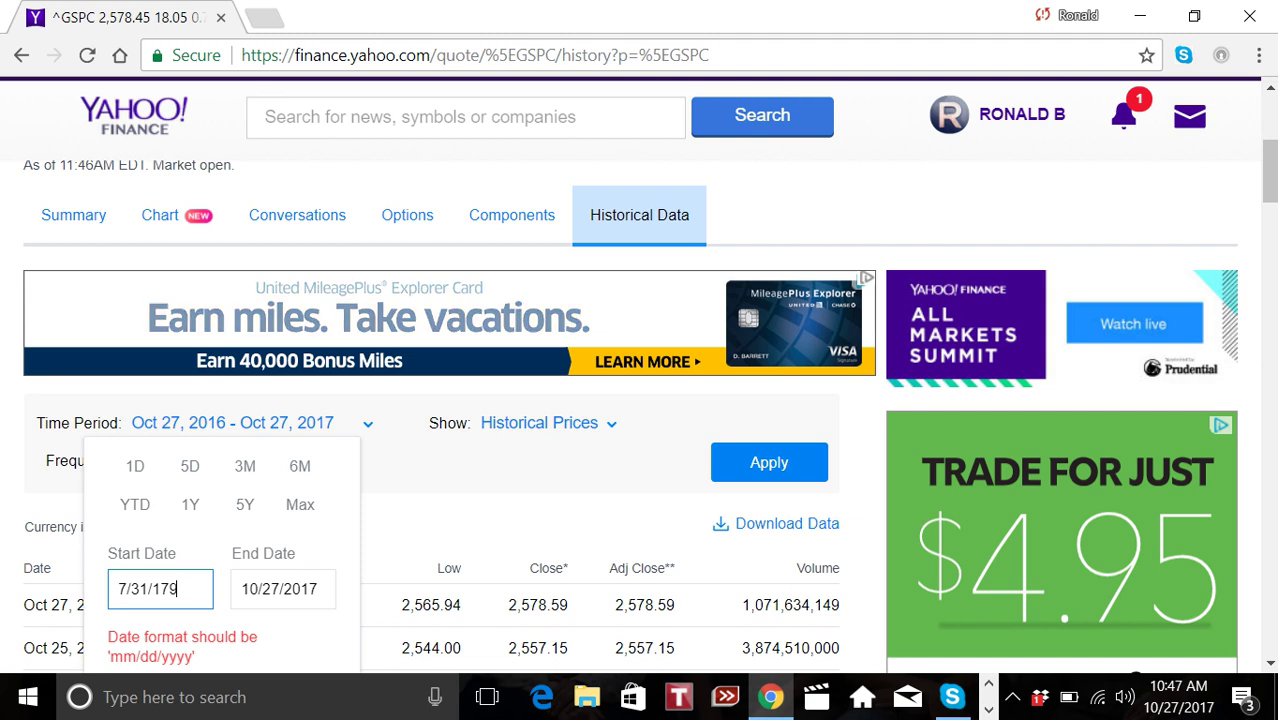
{"action": "key", "text": "BackSpace"}
{"action": "key", "text": "BackSpace"}
{"action": "type", "text": "97"}
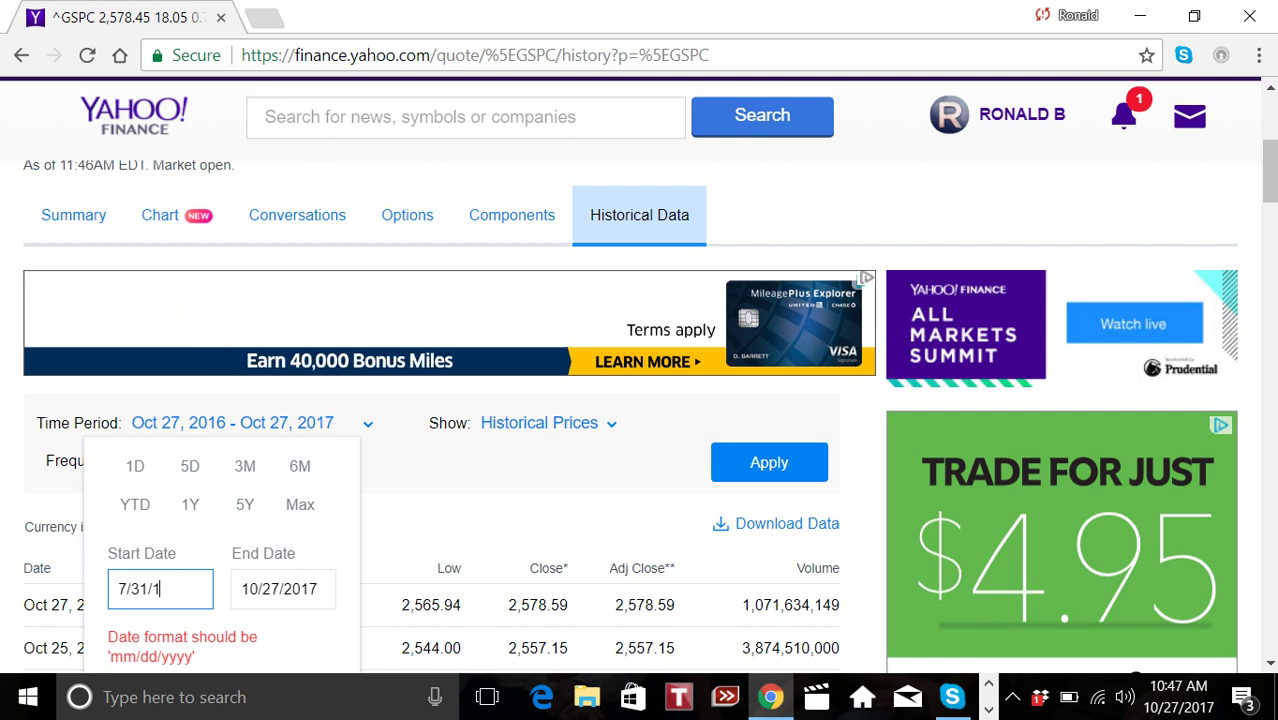
{"action": "type", "text": "2"}
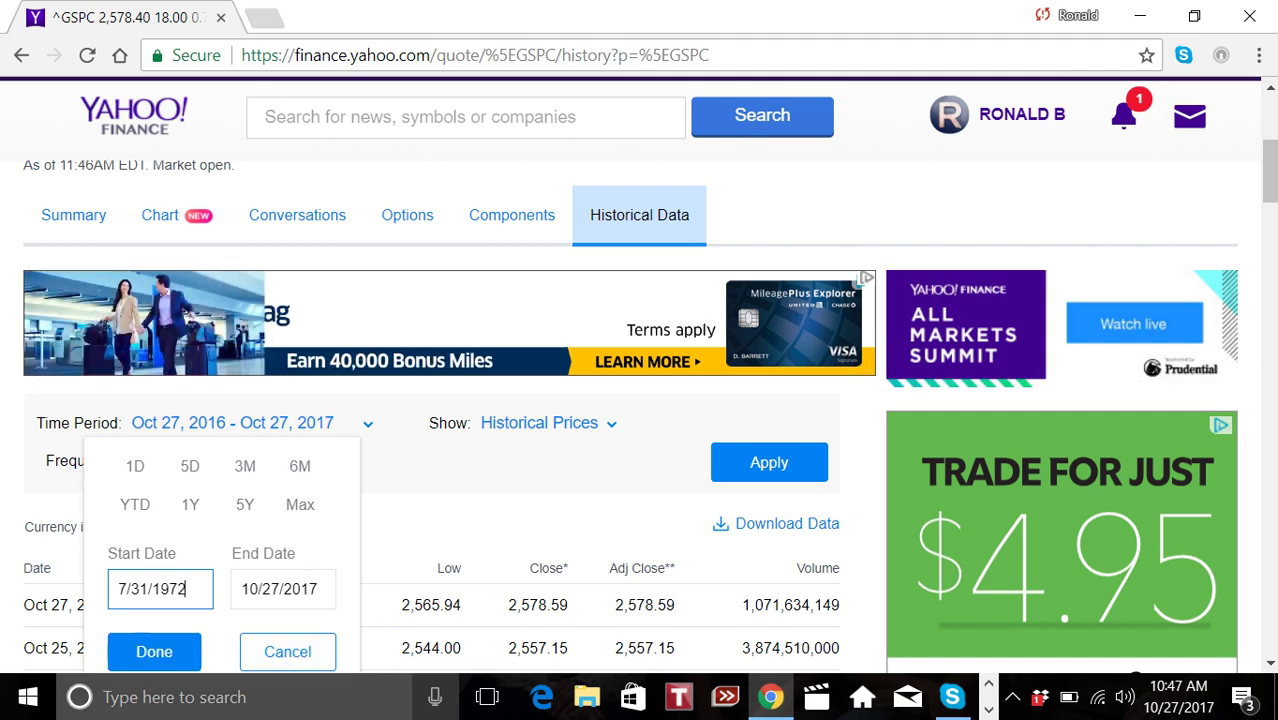
{"action": "left_click", "coordinate": [154, 651]}
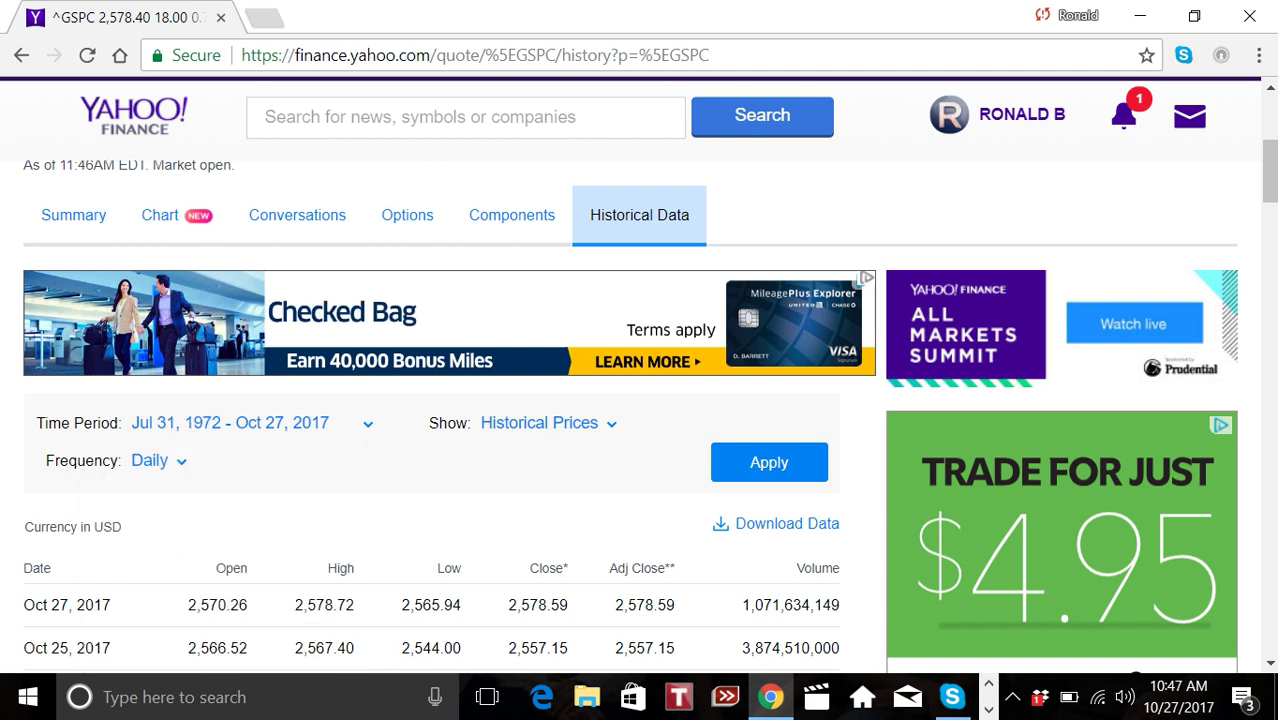
Step: Set the price frequency to Monthly and apply the historical data settings
{"action": "left_click", "coordinate": [158, 460]}
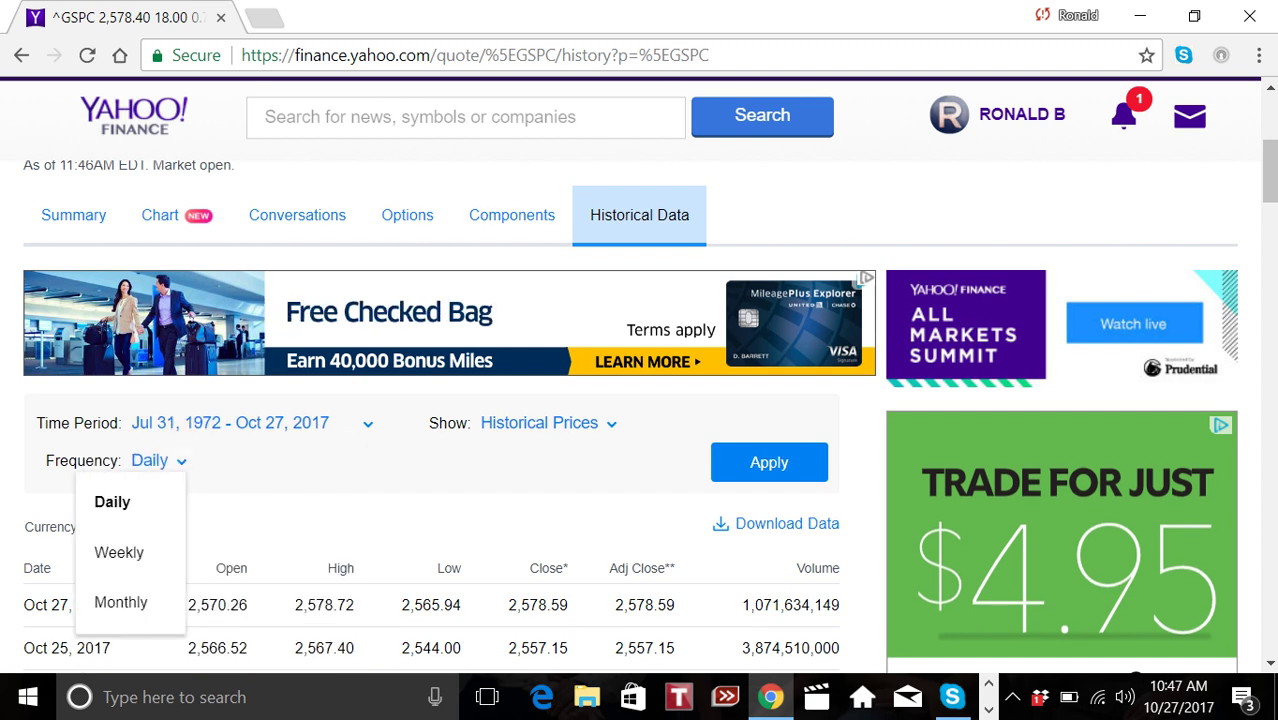
{"action": "left_click", "coordinate": [120, 602]}
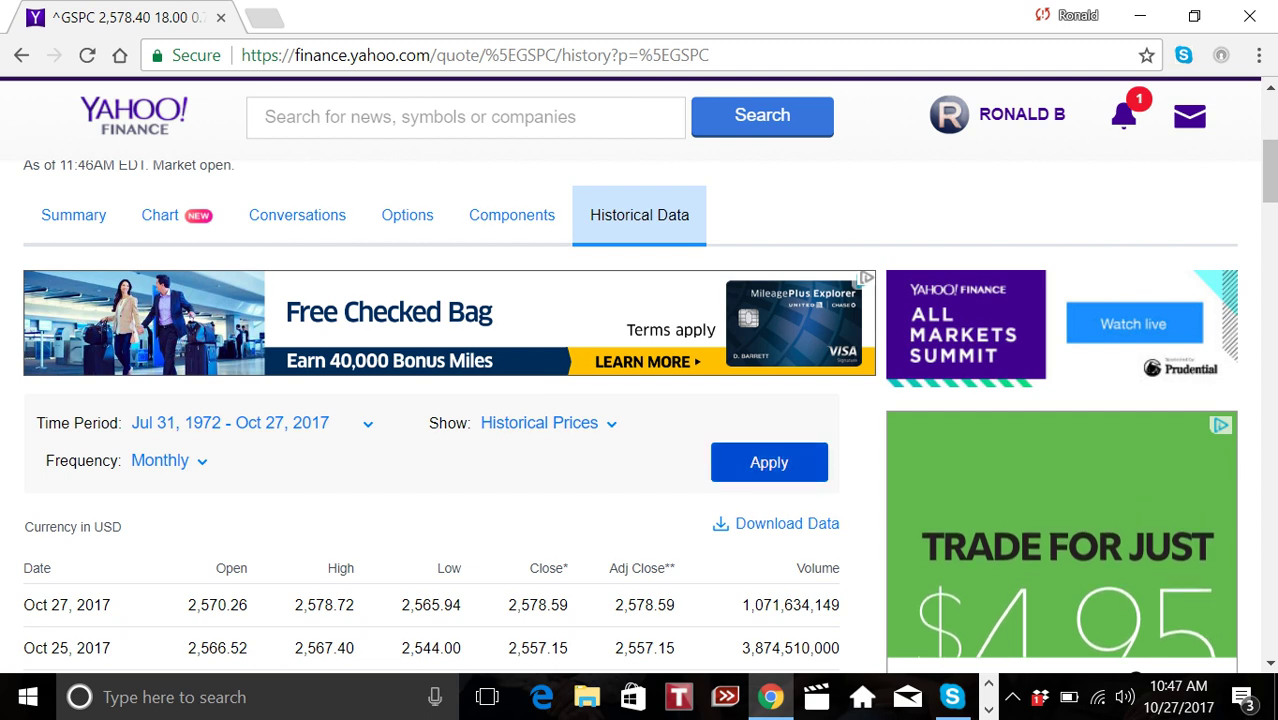
{"action": "left_click", "coordinate": [769, 462]}
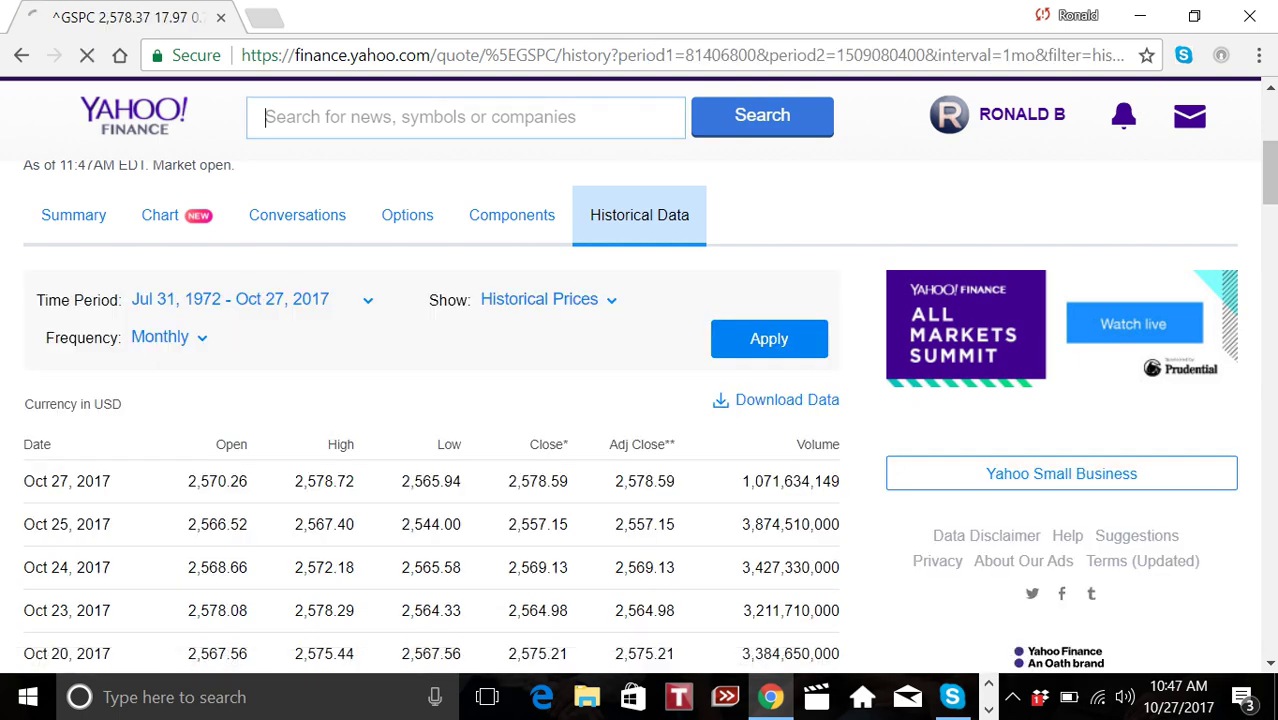
Step: Download the S&P 500 price data, open ^GSPC.csv in Excel and widen its Date column
{"action": "left_click", "coordinate": [787, 399]}
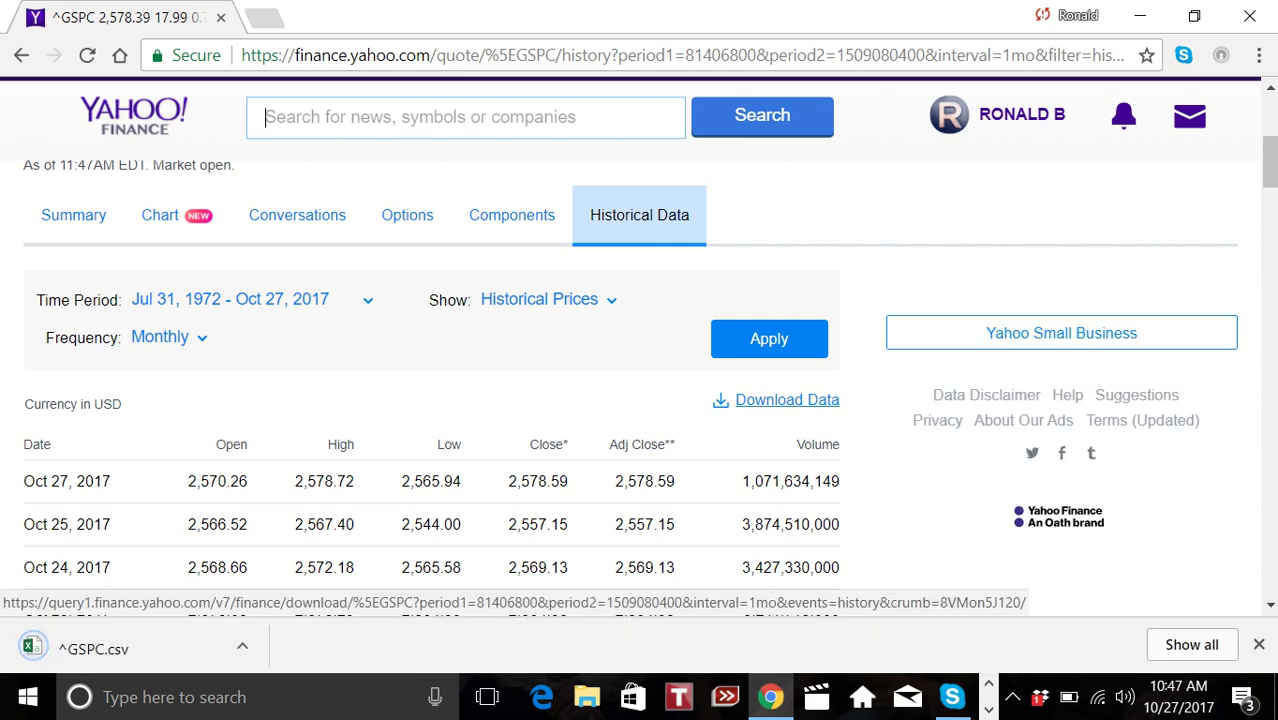
{"action": "left_click", "coordinate": [78, 648]}
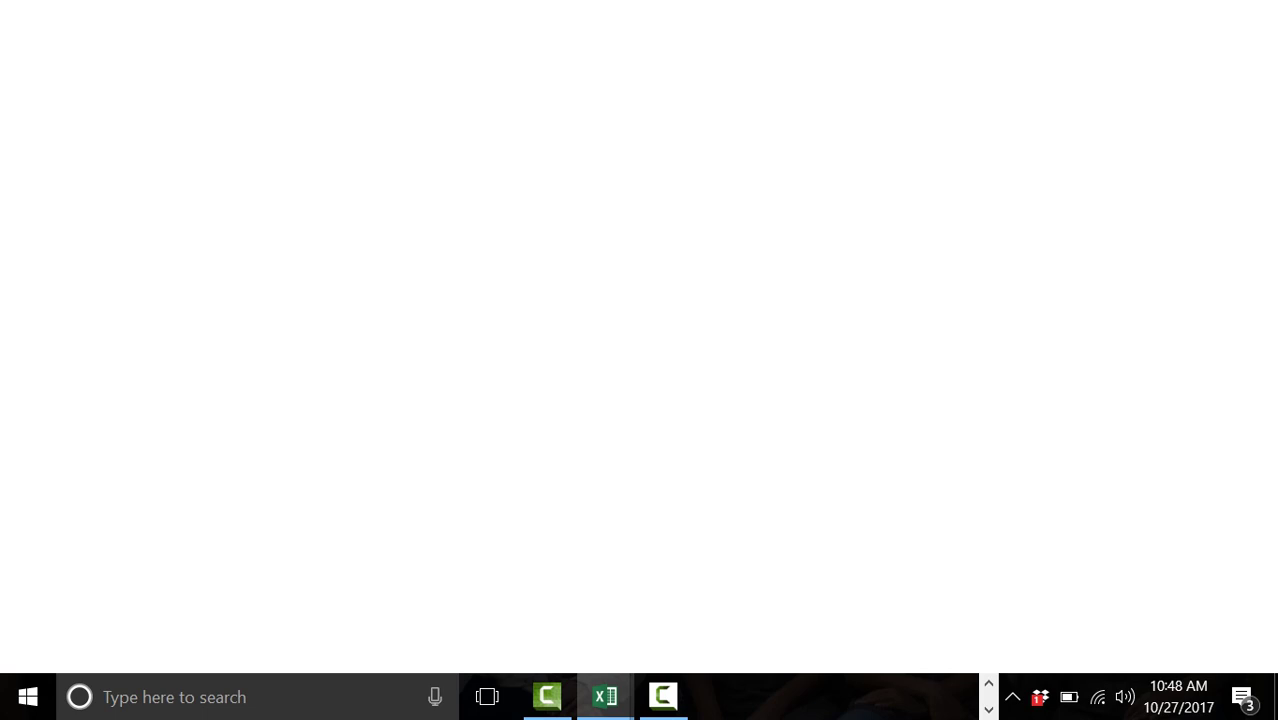
{"action": "left_click", "coordinate": [70, 219]}
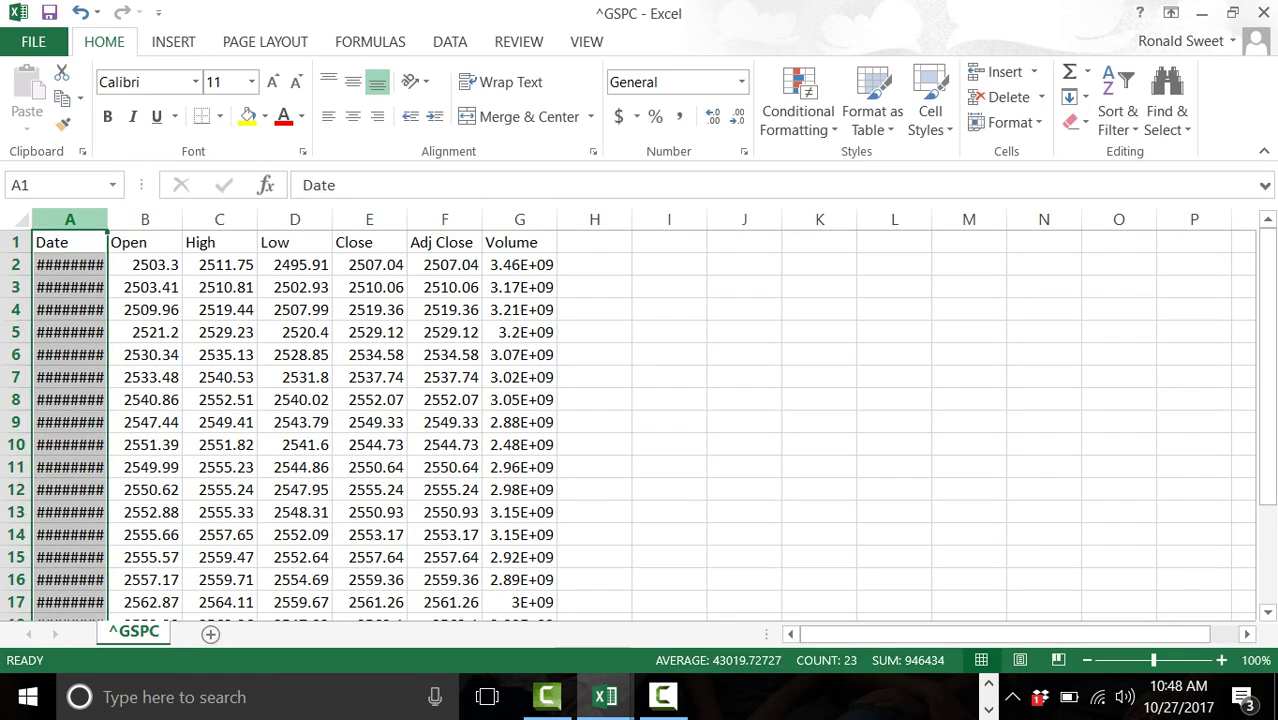
{"action": "left_click_drag", "start_coordinate": [108, 219], "coordinate": [168, 219]}
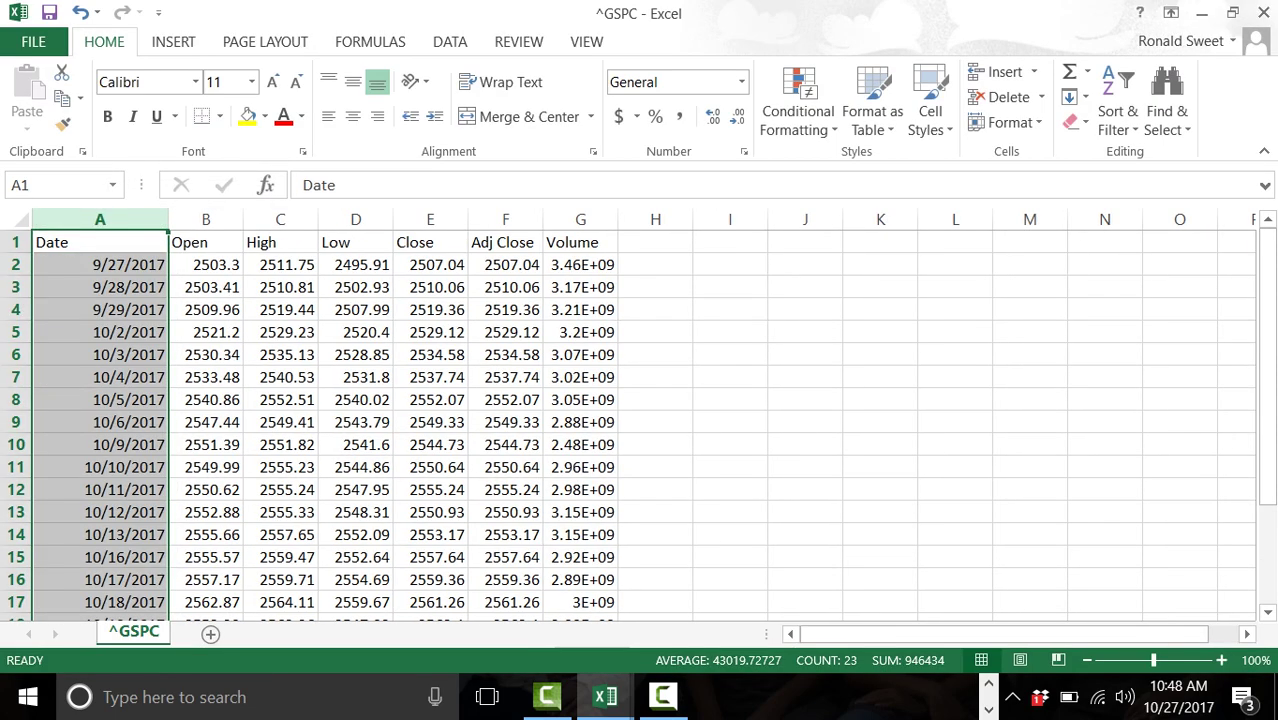
Step: Check the dates in ^GSPC.csv down to the last row and close the file without saving
{"action": "left_click", "coordinate": [100, 264]}
{"action": "scroll", "coordinate": [643, 425], "scroll_direction": "down", "scroll_amount": 5}
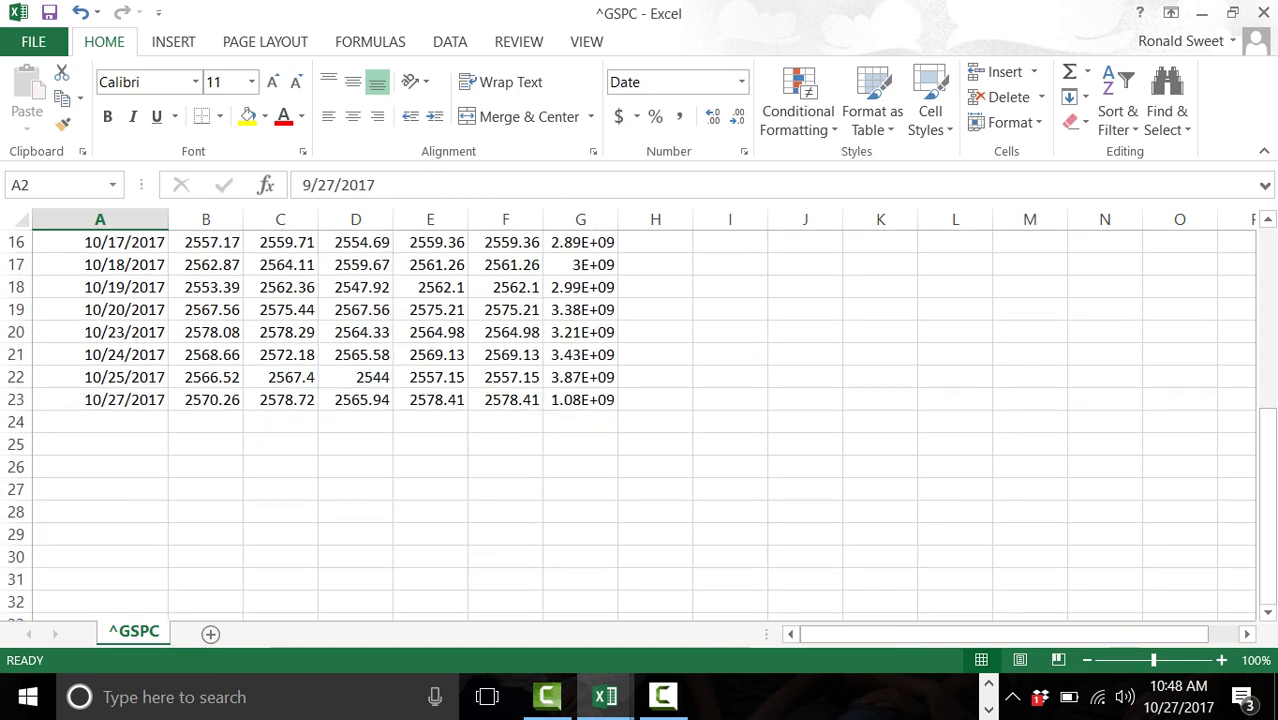
{"action": "scroll", "coordinate": [640, 420], "scroll_direction": "up", "scroll_amount": 5}
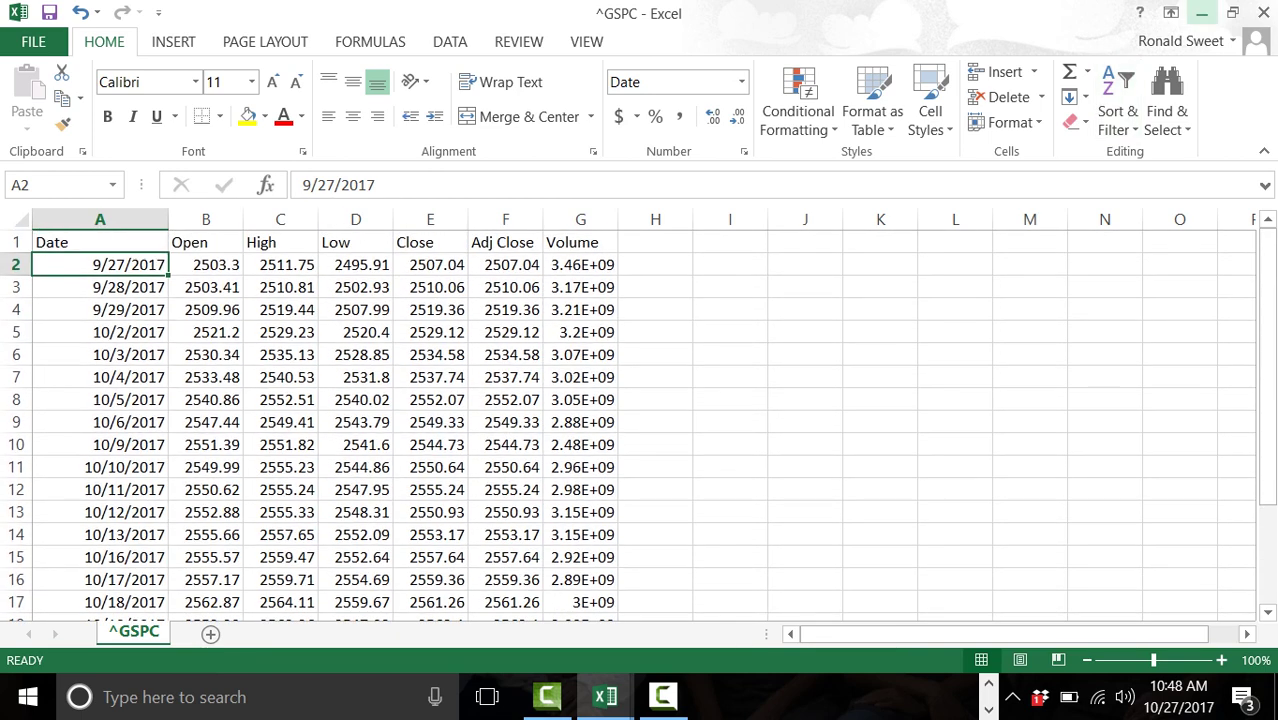
{"action": "left_click", "coordinate": [1263, 13]}
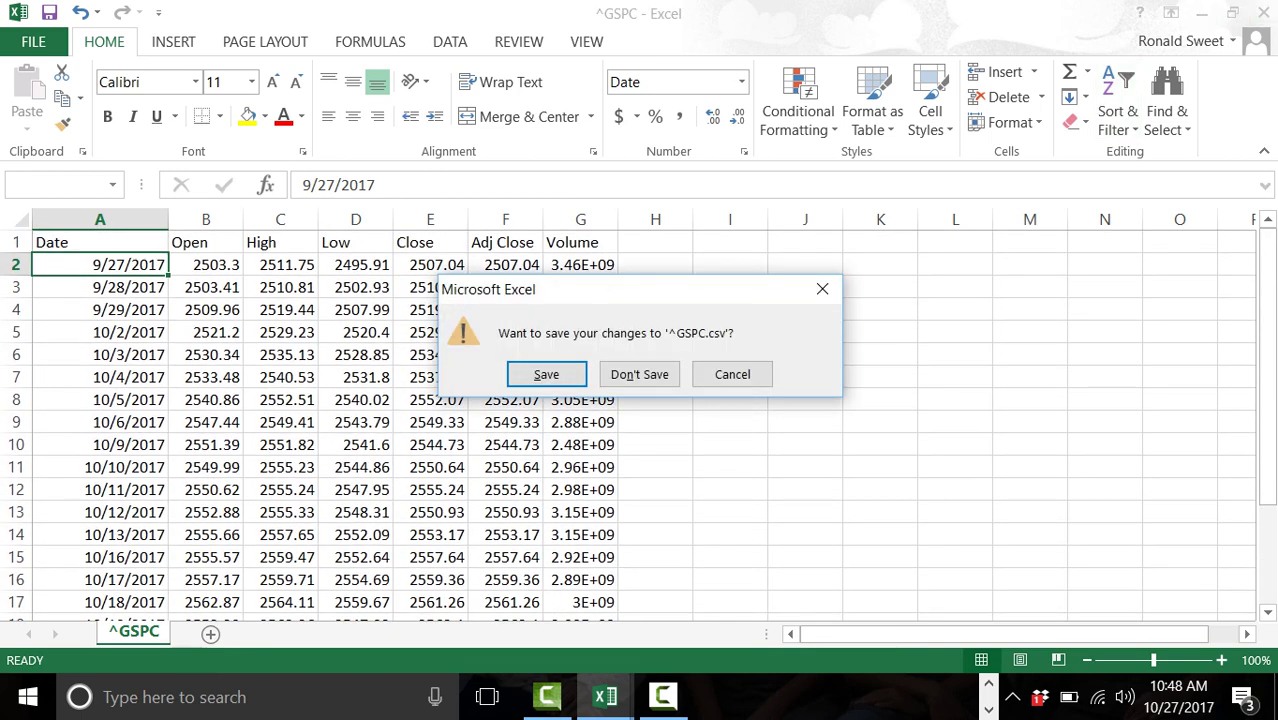
{"action": "left_click", "coordinate": [639, 374]}
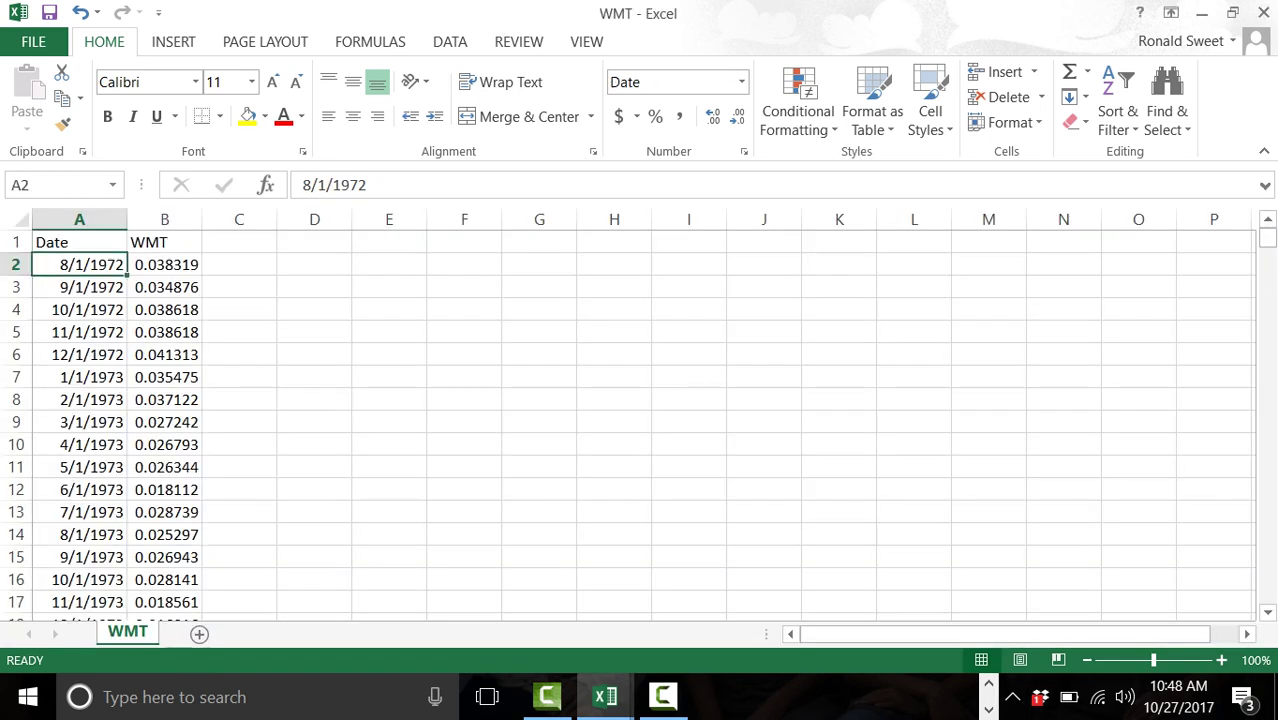
Step: Return to Yahoo Finance in Chrome, download the monthly S&P 500 data again and open it in Excel
{"action": "left_click", "coordinate": [770, 697]}
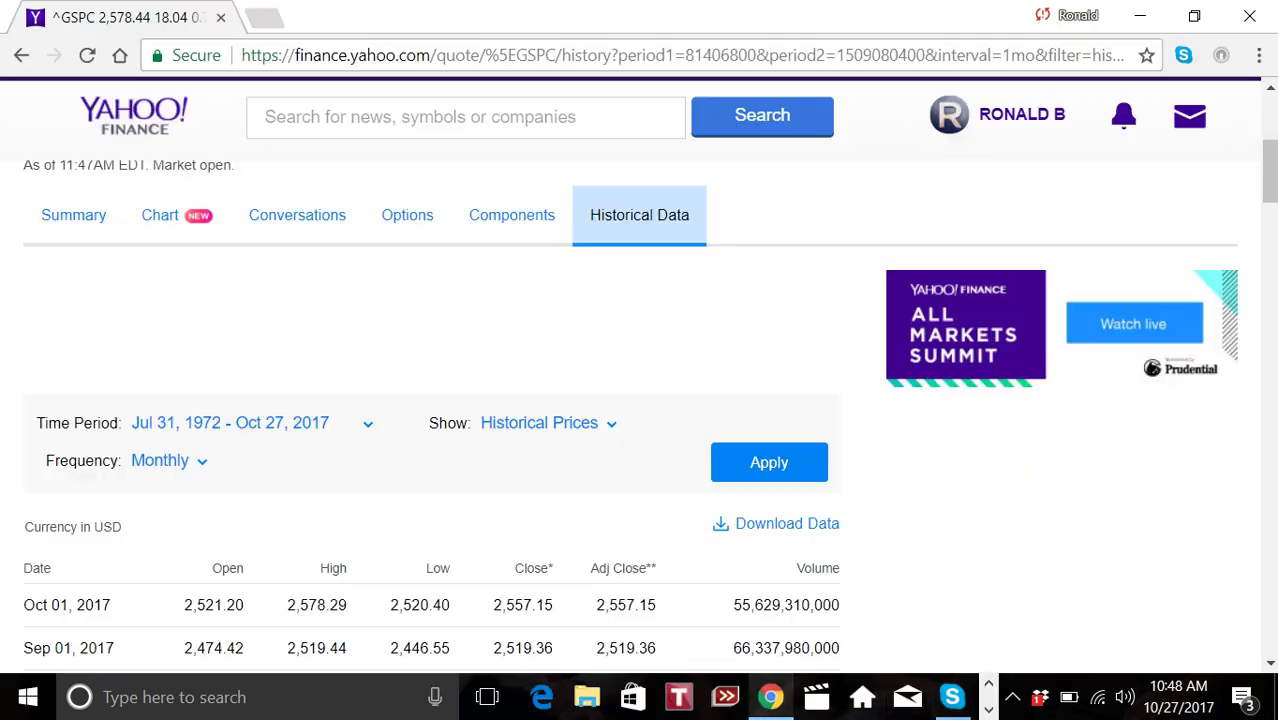
{"action": "left_click", "coordinate": [265, 117]}
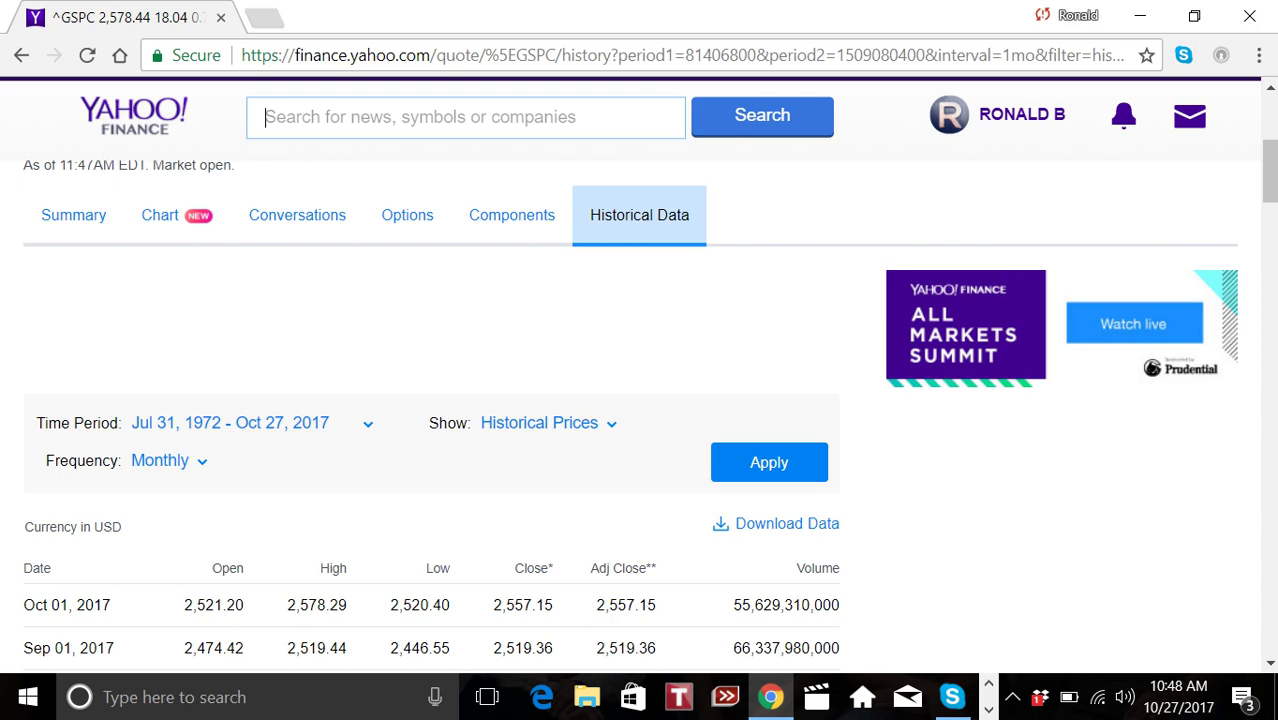
{"action": "left_click", "coordinate": [787, 523]}
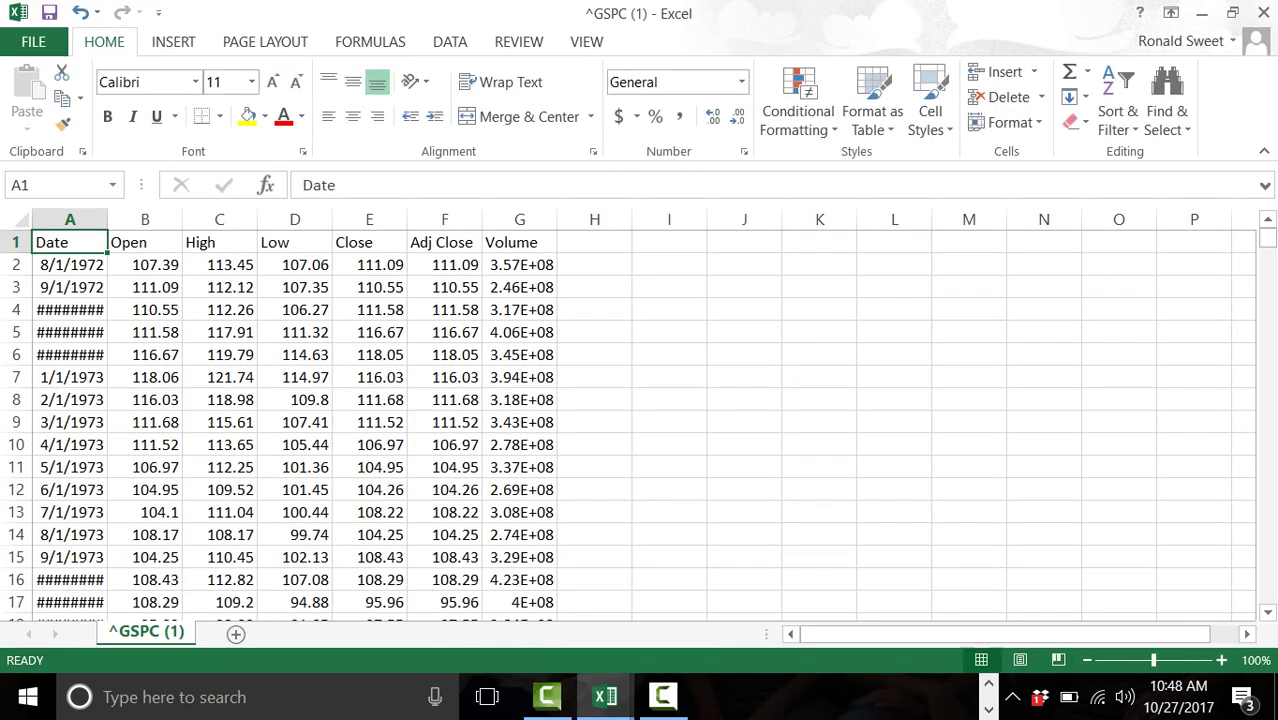
Step: Fit the Date column to its contents and delete the Open, High, Low, Close and Volume columns
{"action": "left_click", "coordinate": [70, 219]}
{"action": "double_click", "coordinate": [107, 219]}
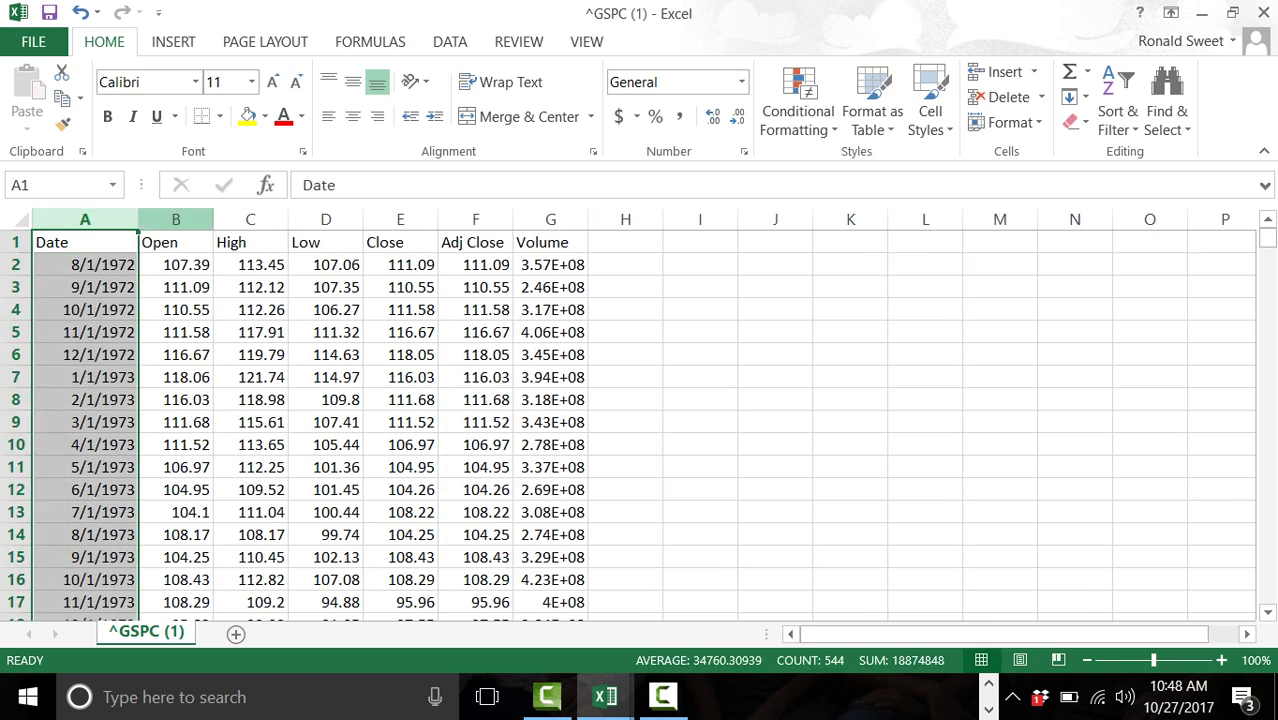
{"action": "left_click_drag", "start_coordinate": [175, 219], "coordinate": [405, 219]}
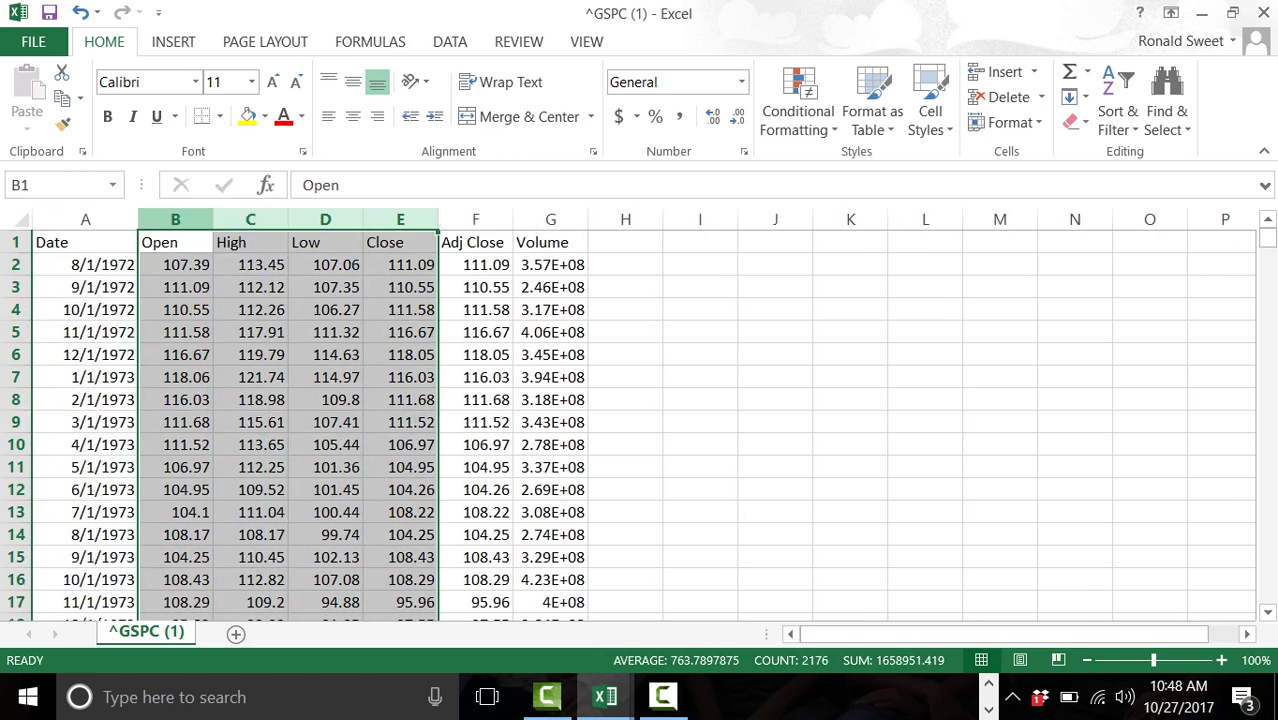
{"action": "right_click", "coordinate": [170, 222]}
{"action": "left_click", "coordinate": [205, 381]}
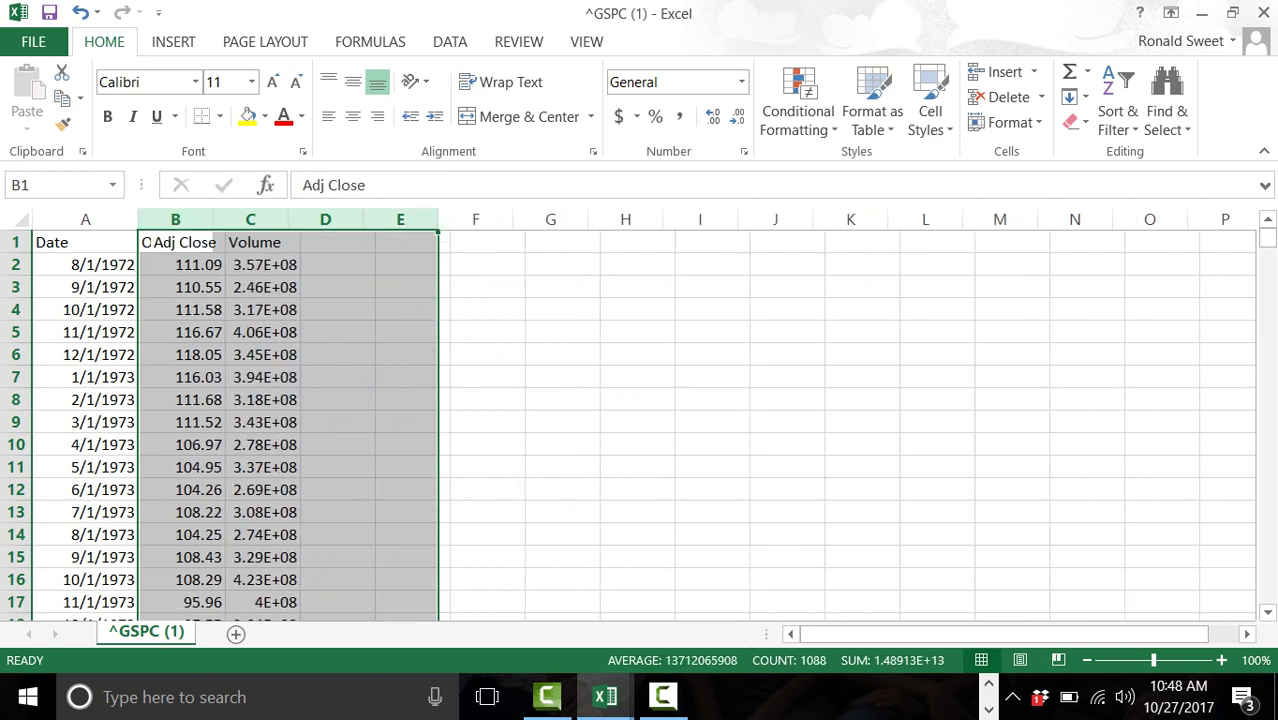
{"action": "left_click", "coordinate": [250, 219]}
{"action": "right_click", "coordinate": [250, 219]}
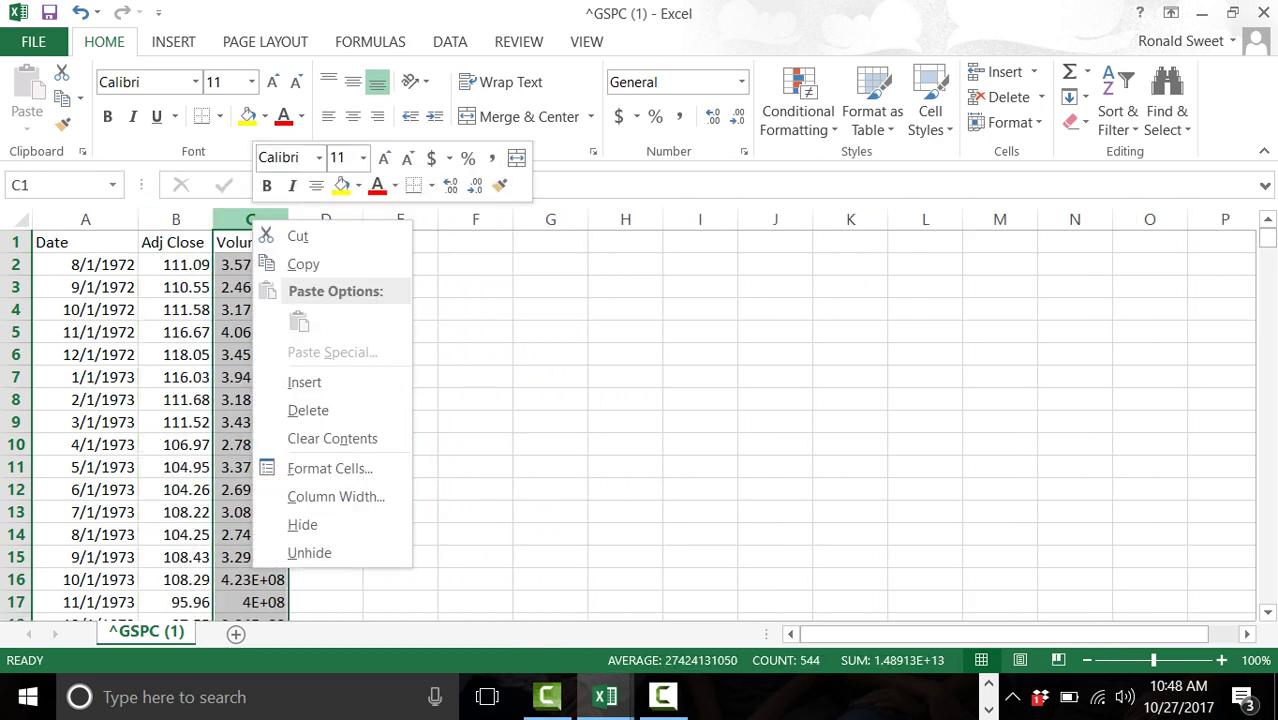
{"action": "left_click", "coordinate": [308, 409]}
Step: Copy all S&P 500 dates and adjusted closing prices in A2:B544, without the header row
{"action": "left_click", "coordinate": [85, 264]}
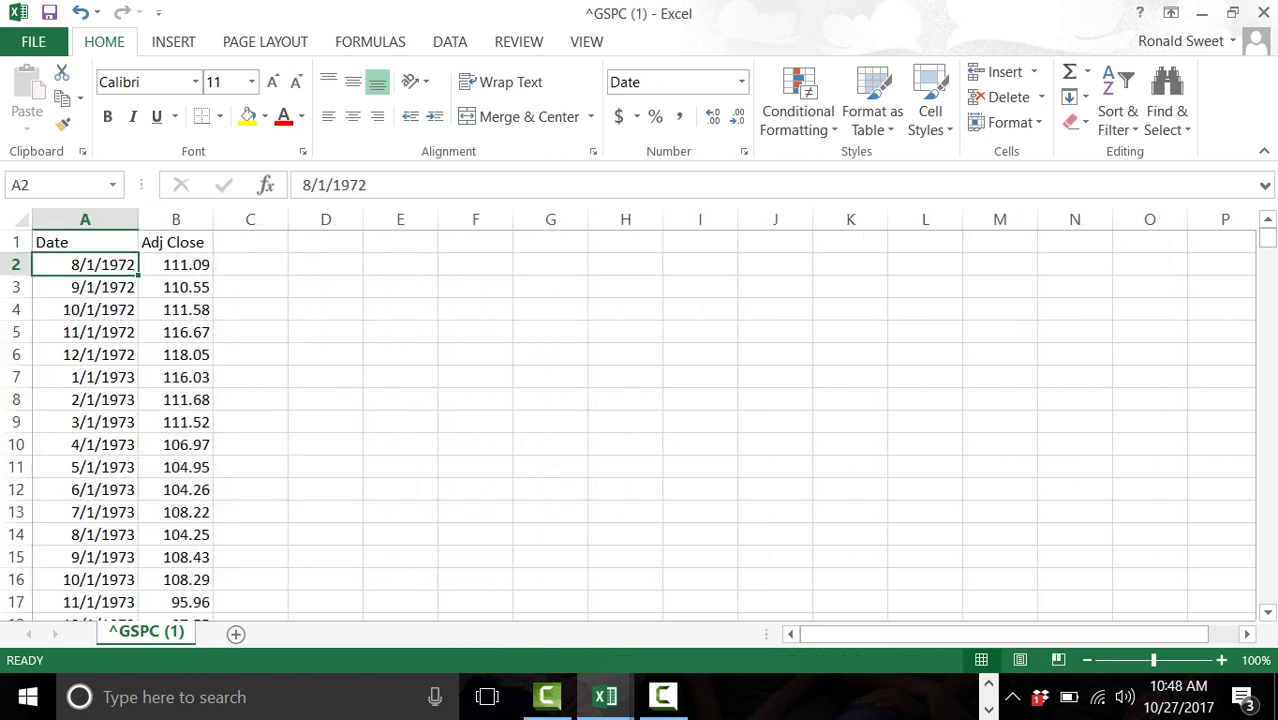
{"action": "key", "text": "ctrl+shift+Down"}
{"action": "key", "text": "ctrl+shift+Right"}
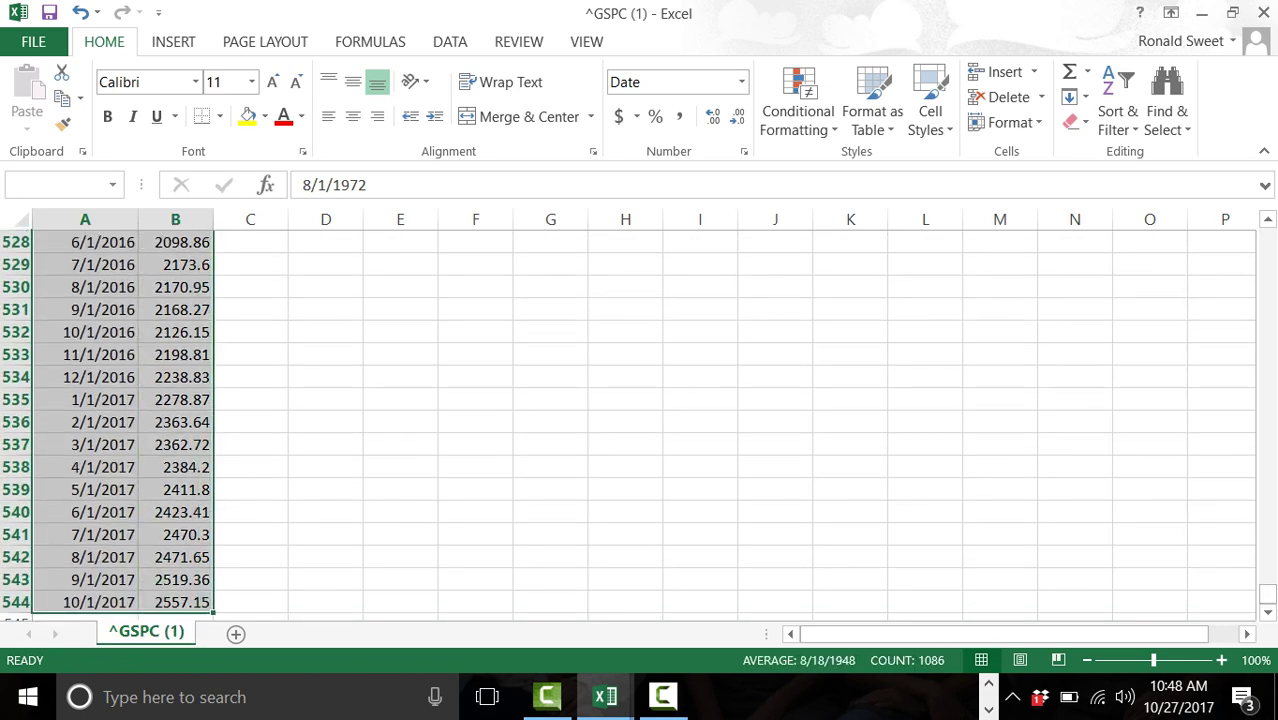
{"action": "key", "text": "ctrl+c"}
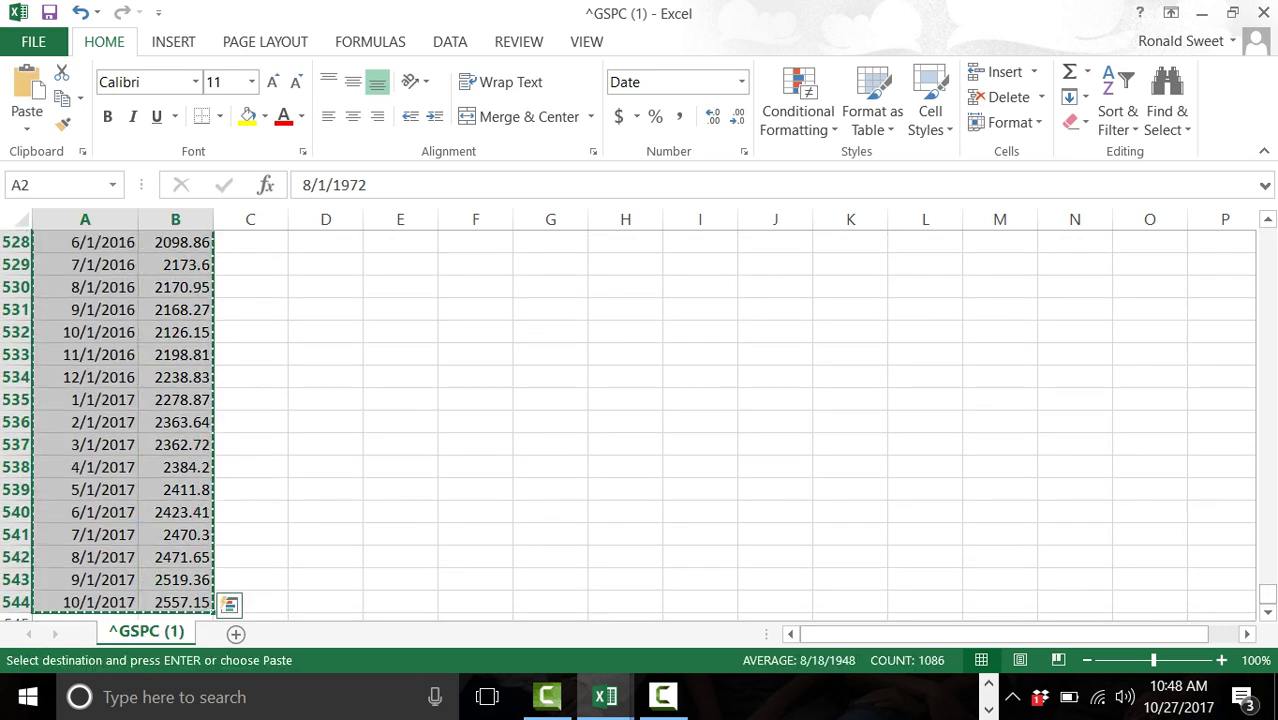
{"action": "key", "text": "ctrl+Home"}
{"action": "left_click", "coordinate": [85, 264]}
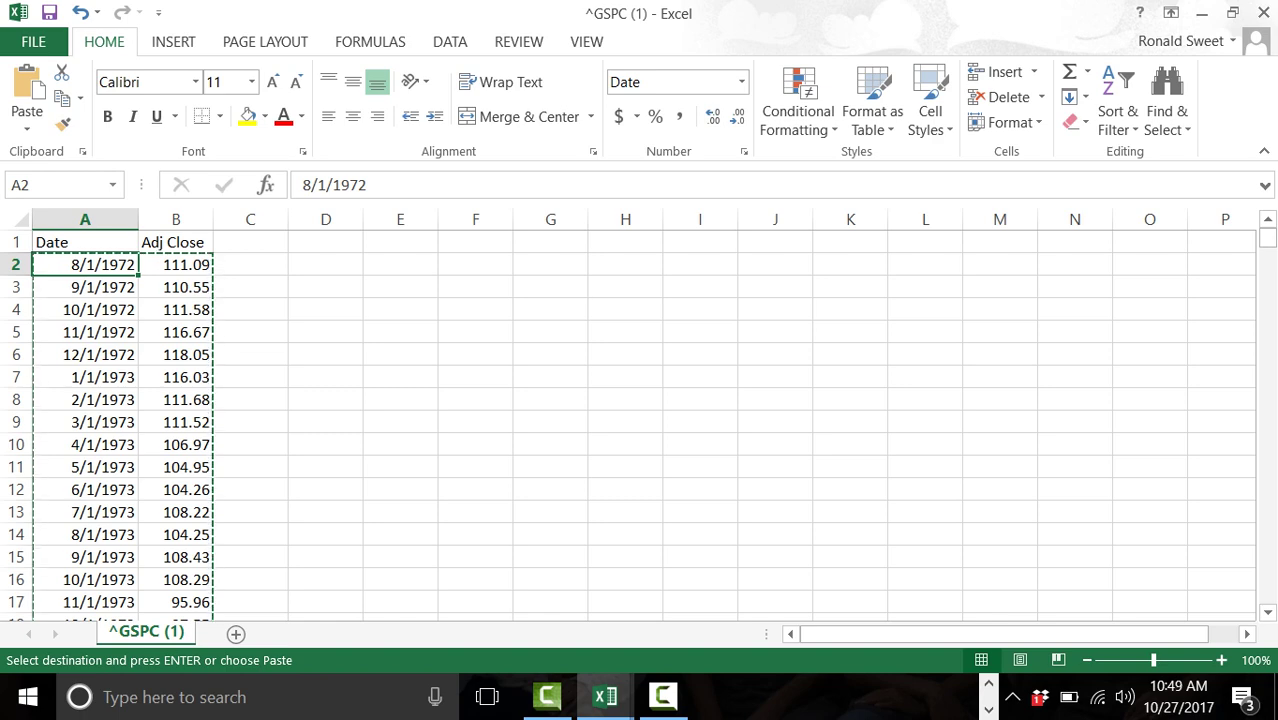
{"action": "key", "text": "ctrl+shift+Down"}
{"action": "key", "text": "shift+Right"}
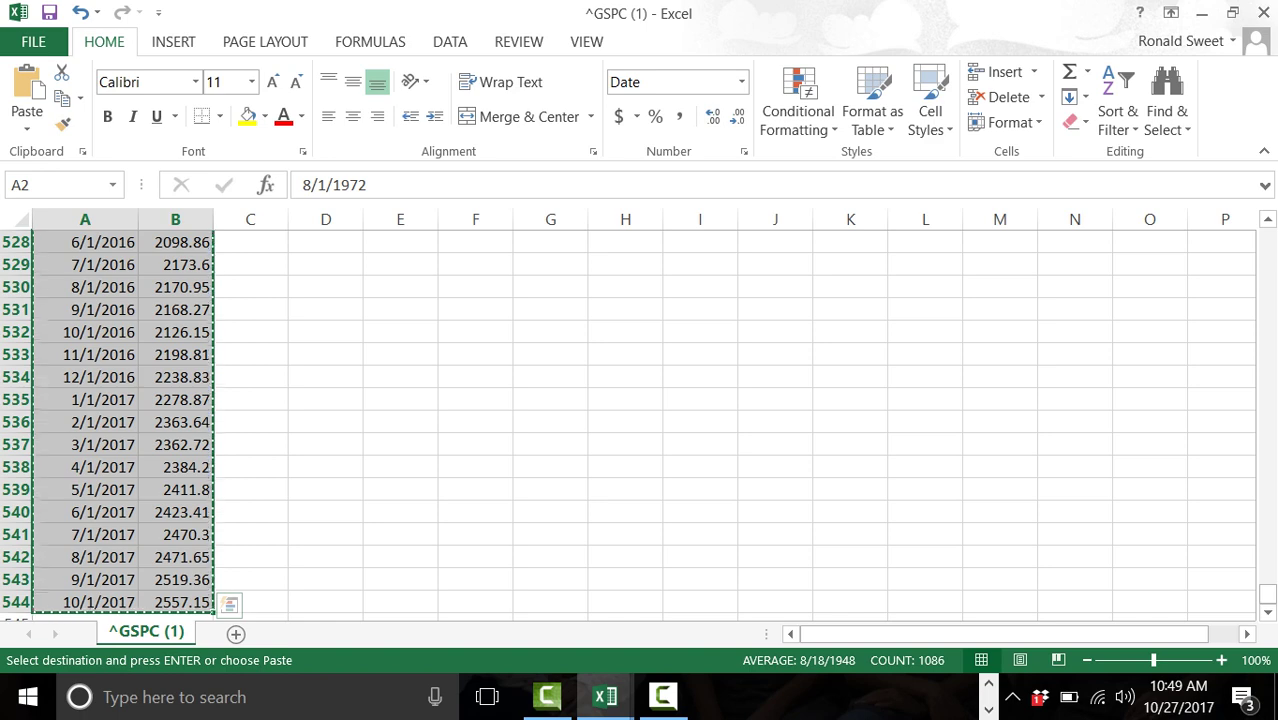
Step: Switch to the WMT workbook and paste the copied S&P 500 dates and prices starting at cell C2
{"action": "left_click", "coordinate": [605, 697]}
{"action": "left_click", "coordinate": [604, 590]}
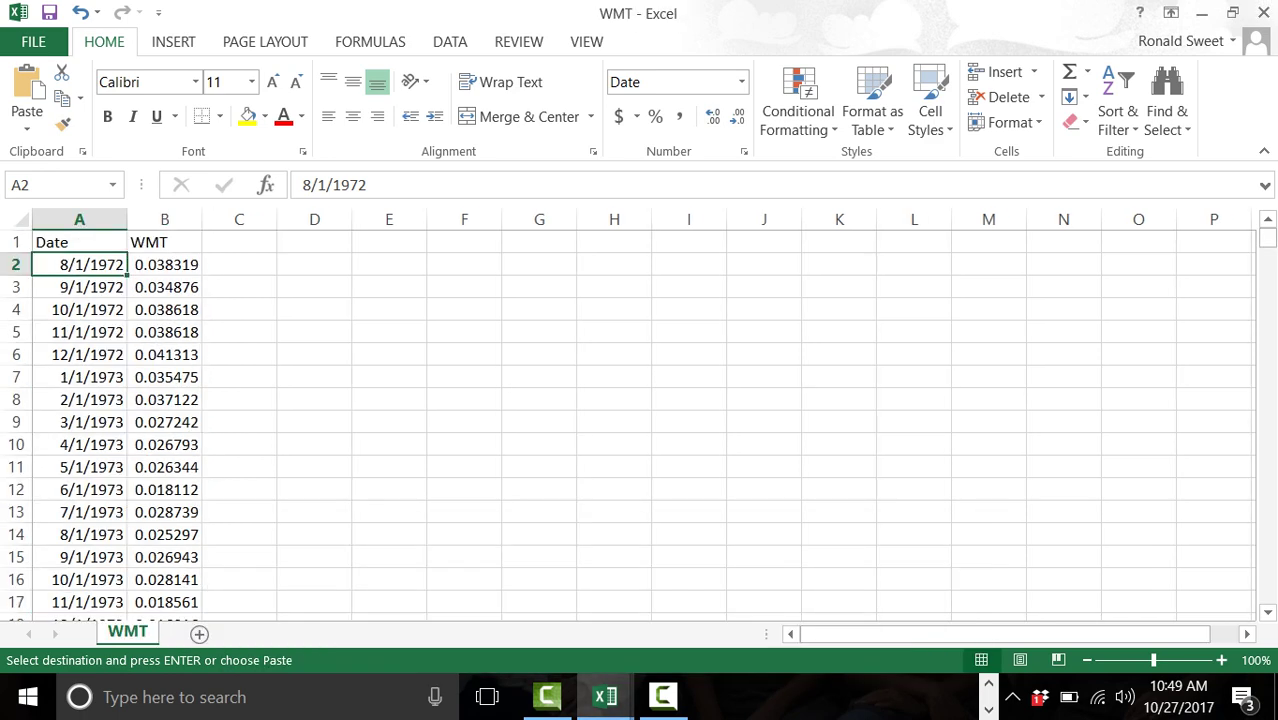
{"action": "left_click", "coordinate": [239, 264]}
{"action": "key", "text": "ctrl+v"}
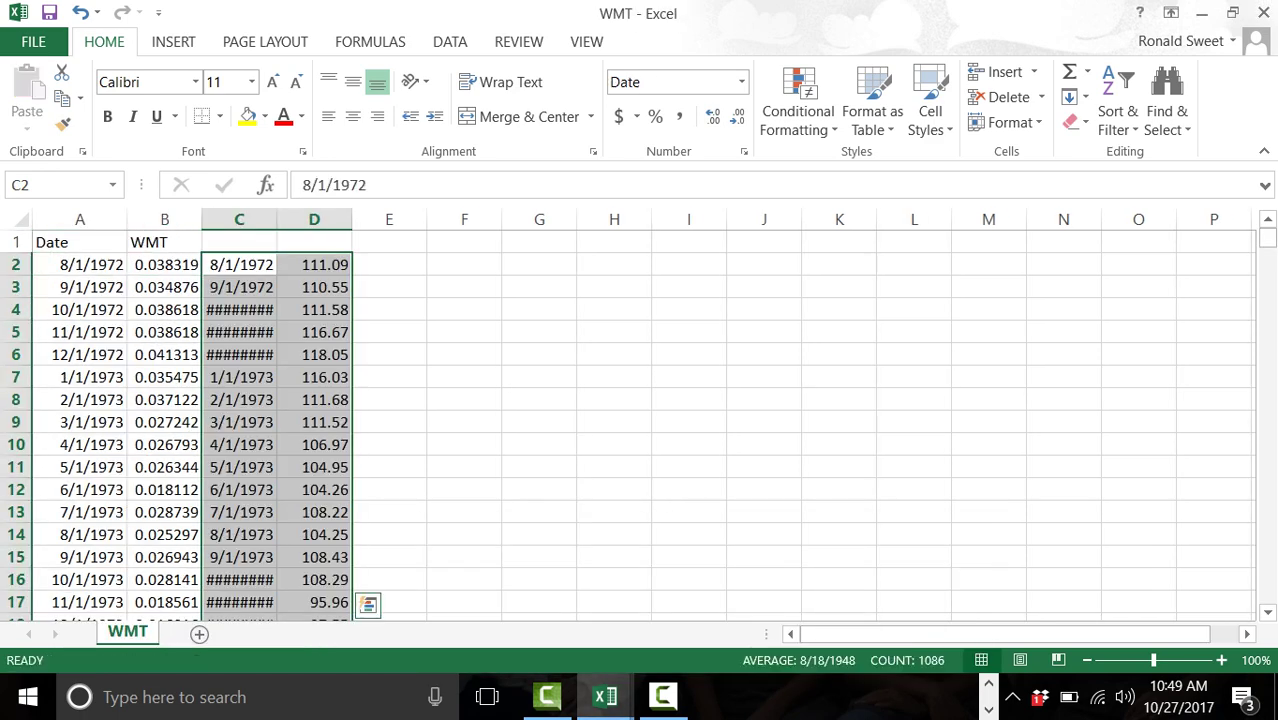
Step: Widen column C and compare its pasted dates with column A at the first and last data rows
{"action": "left_click_drag", "start_coordinate": [277, 219], "coordinate": [306, 219]}
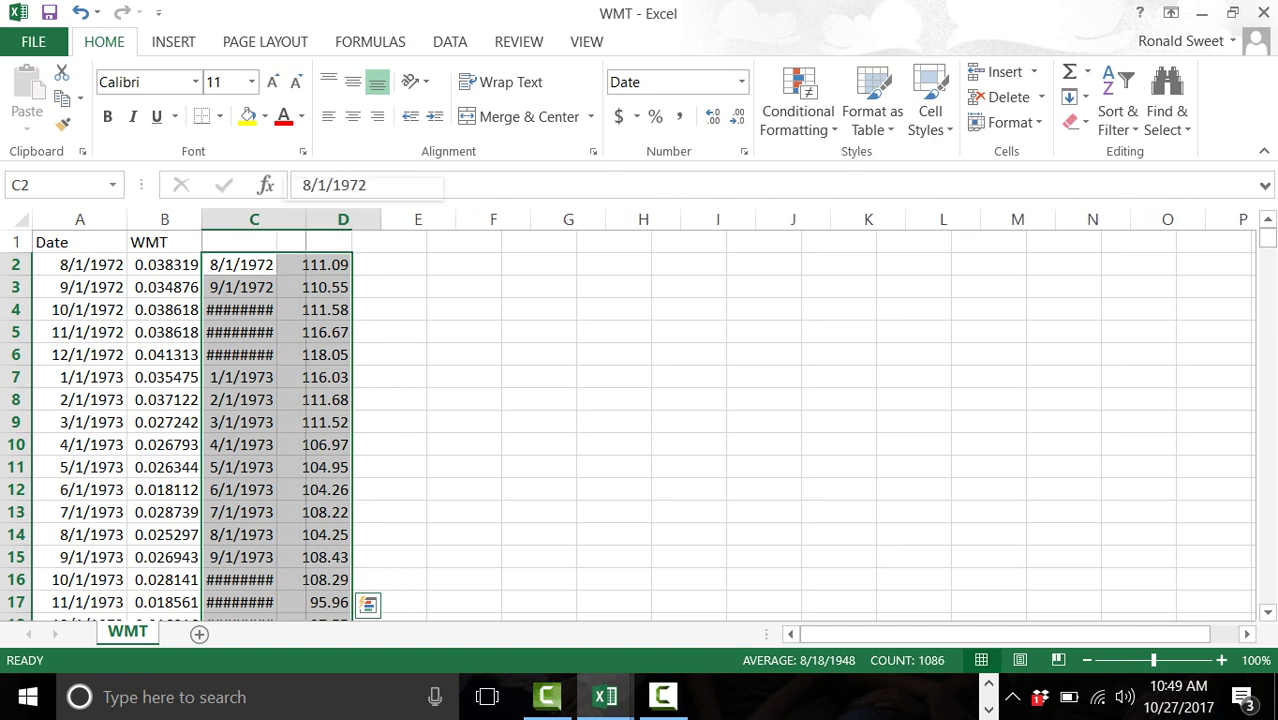
{"action": "left_click", "coordinate": [239, 264]}
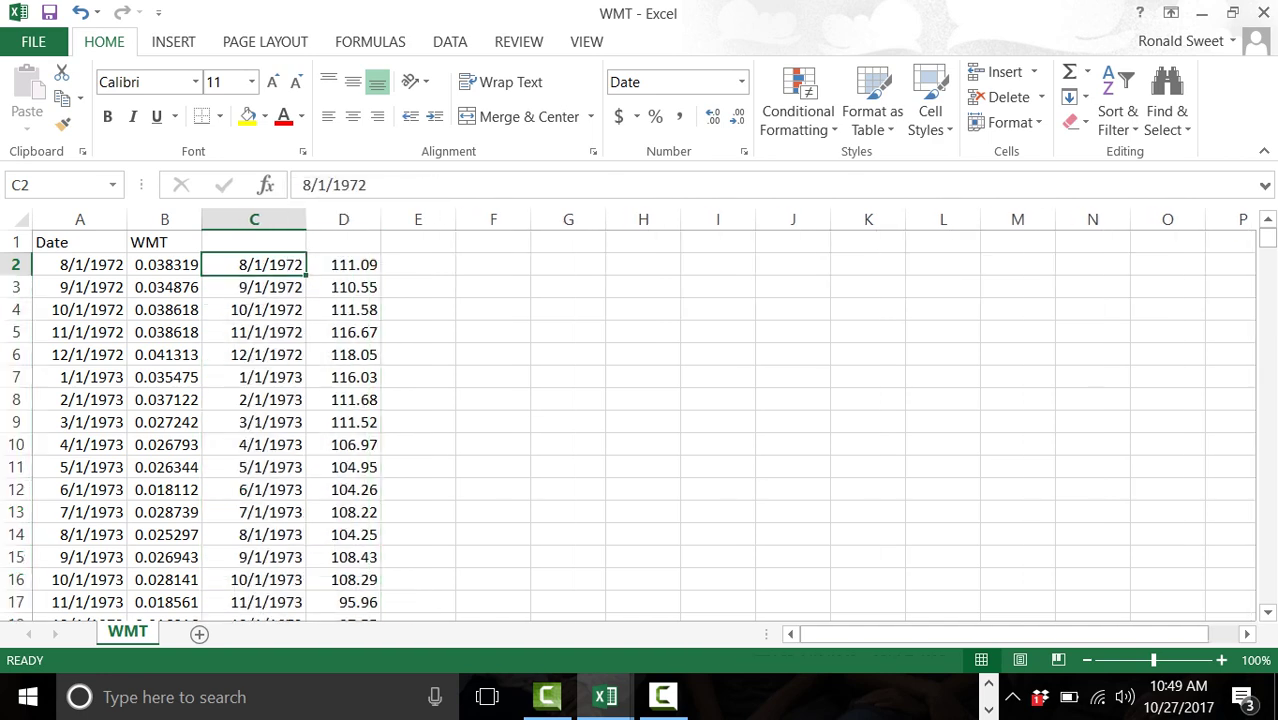
{"action": "key", "text": "Down"}
{"action": "key", "text": "Down"}
{"action": "key", "text": "Down"}
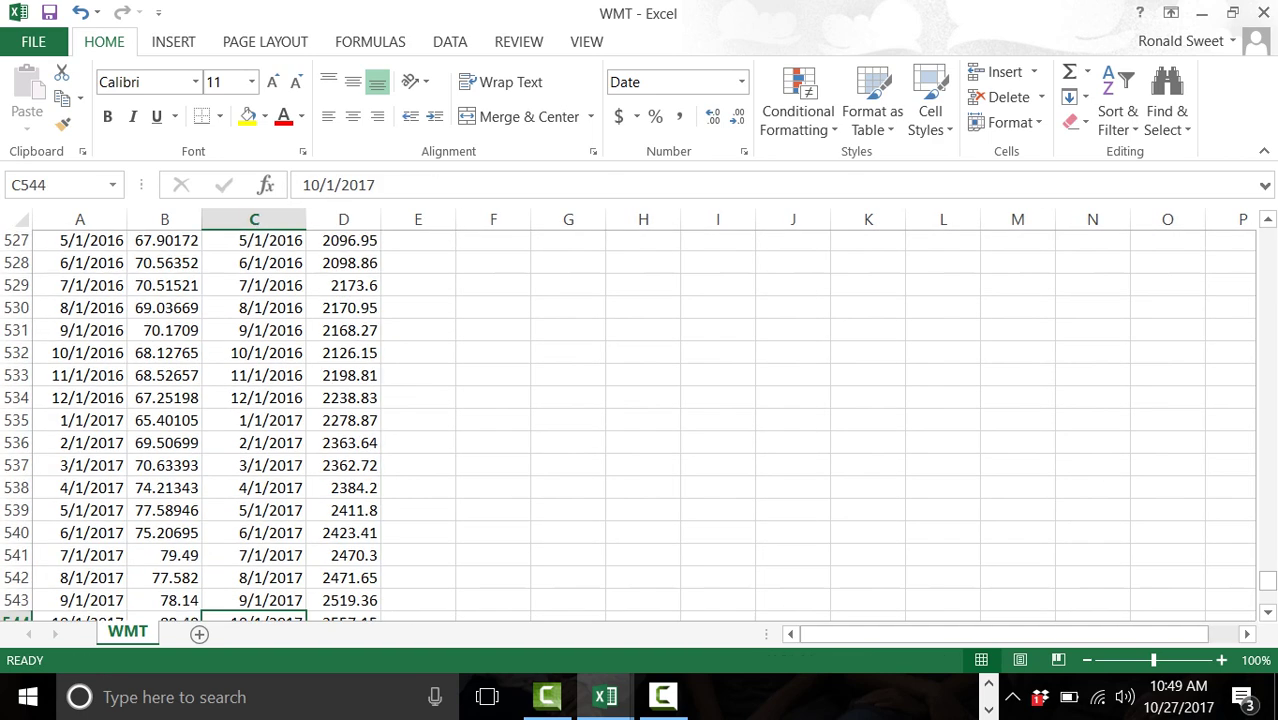
{"action": "key", "text": "Up"}
{"action": "key", "text": "Up"}
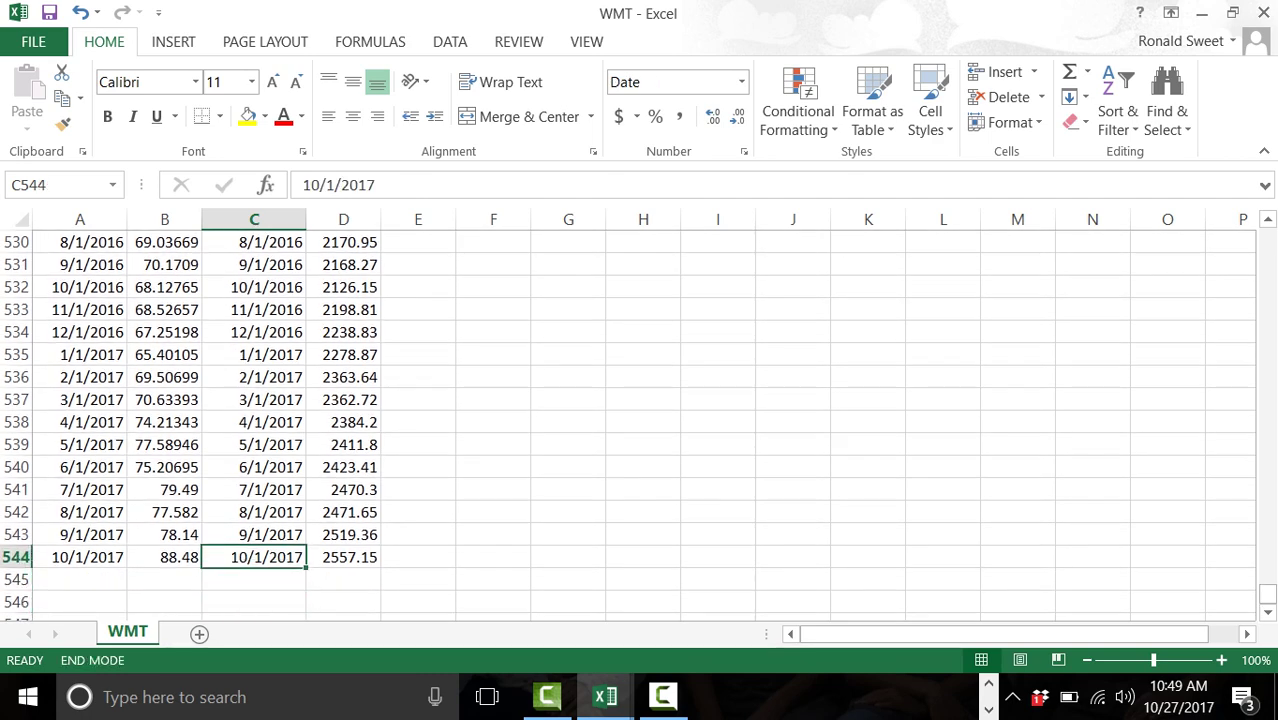
{"action": "key", "text": "Up"}
{"action": "key", "text": "Up"}
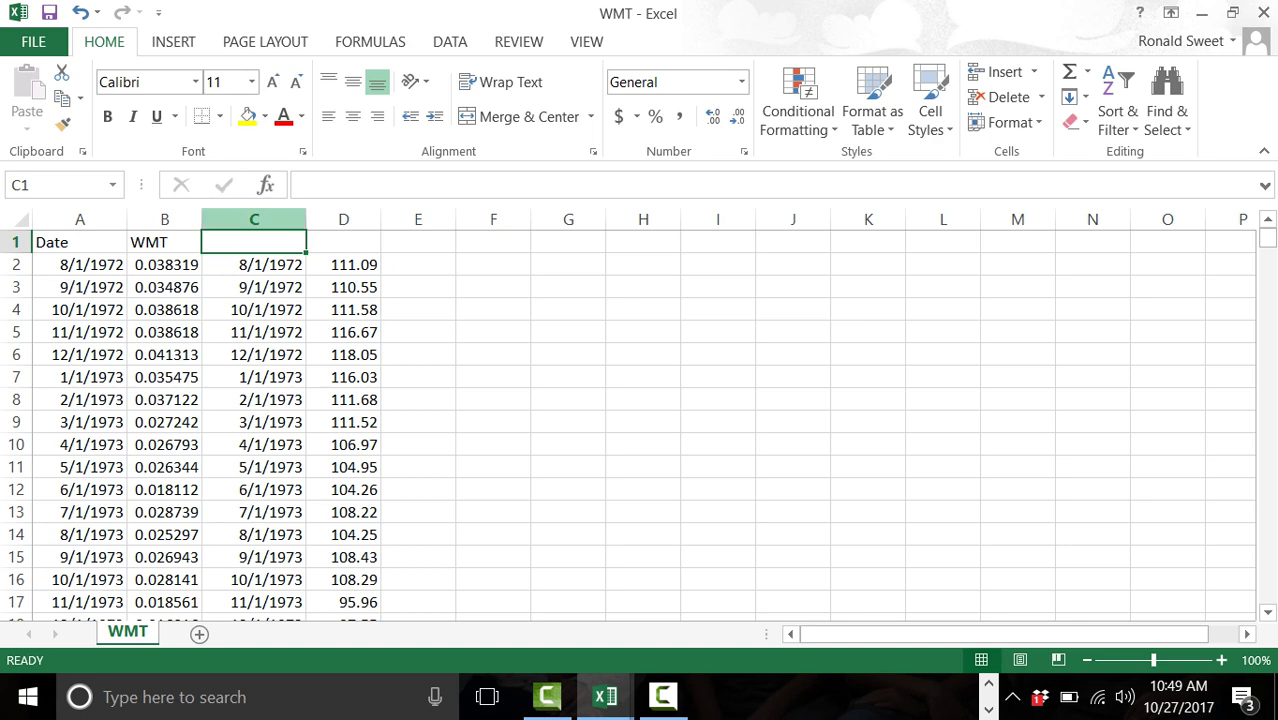
Step: Delete the duplicate date column C and title the S&P 500 price column SPX in C1
{"action": "left_click", "coordinate": [254, 219]}
{"action": "right_click", "coordinate": [254, 219]}
{"action": "left_click", "coordinate": [311, 407]}
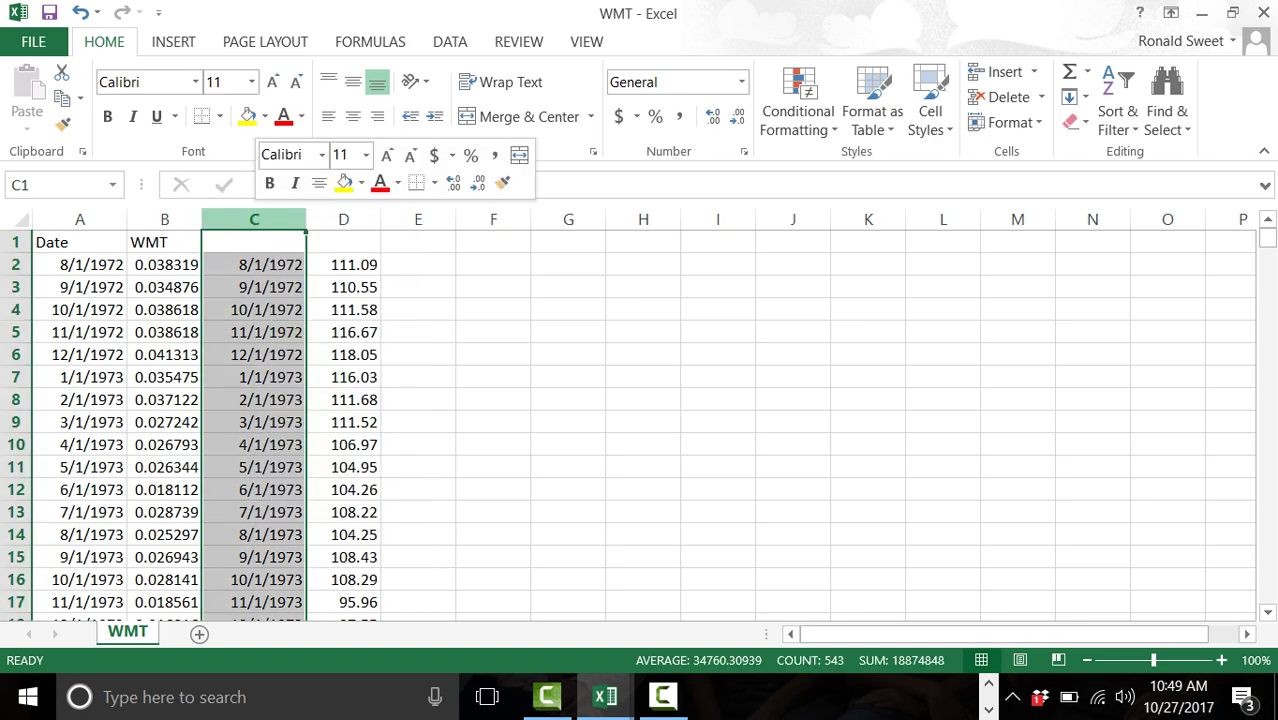
{"action": "left_click", "coordinate": [239, 242]}
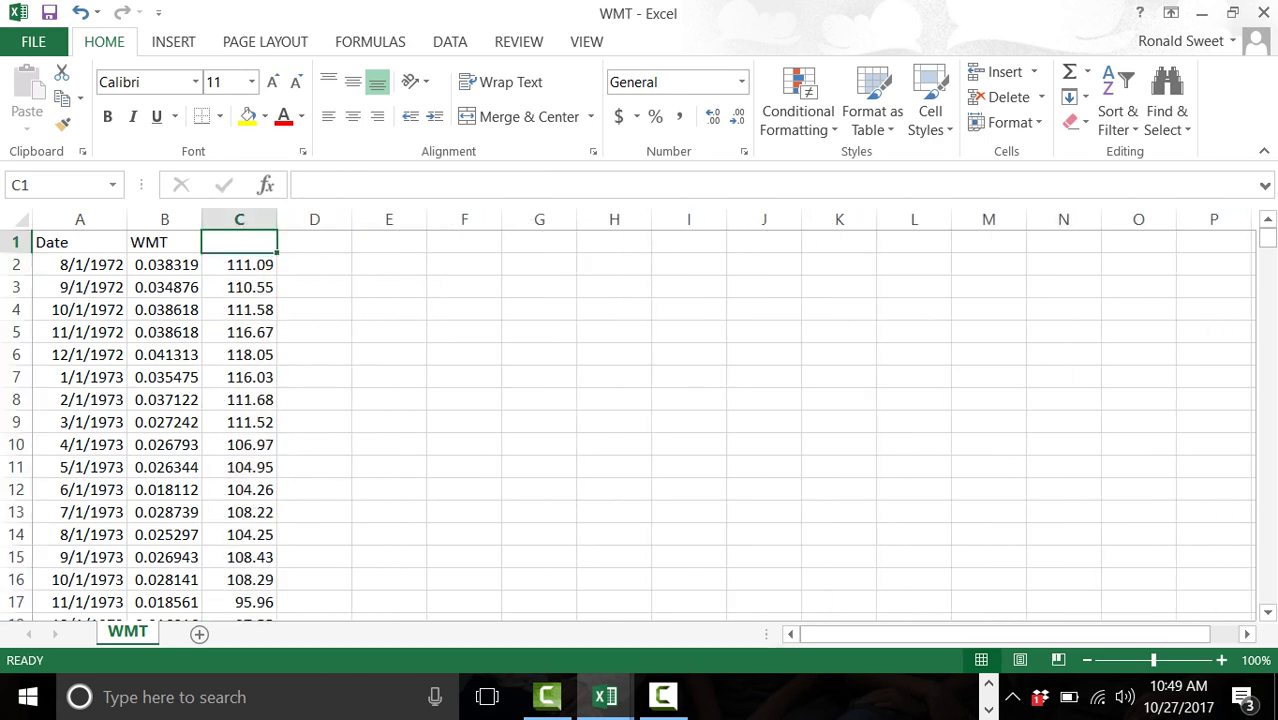
{"action": "type", "text": "SPX"}
{"action": "key", "text": "Return"}
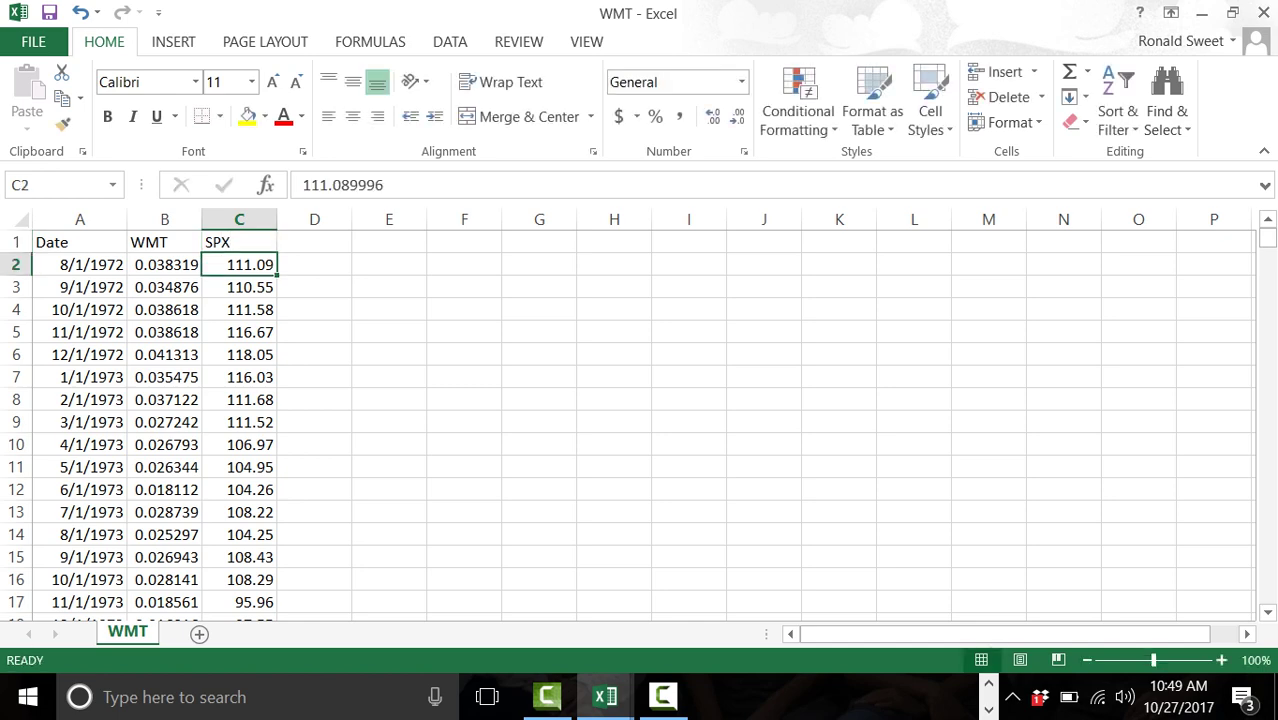
Step: Format the WMT and SPX prices in B2:C544 with the comma style
{"action": "left_click", "coordinate": [164, 264]}
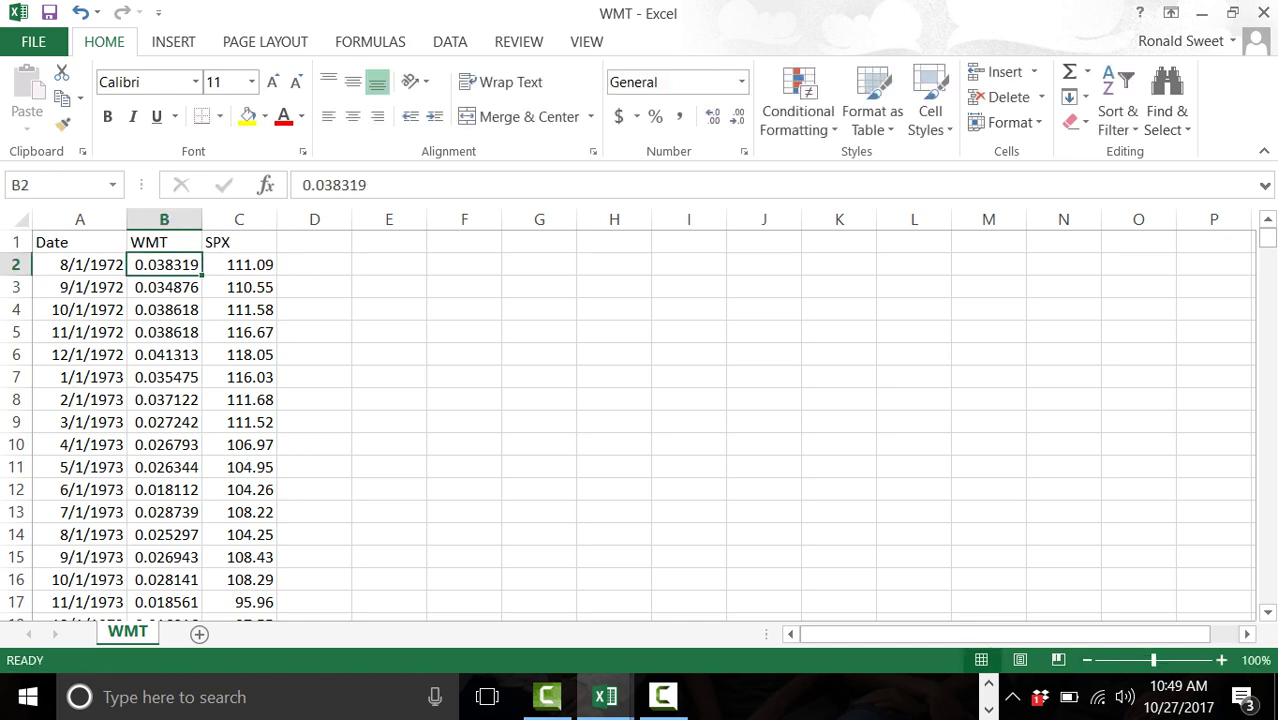
{"action": "left_click_drag", "start_coordinate": [164, 264], "coordinate": [272, 610]}
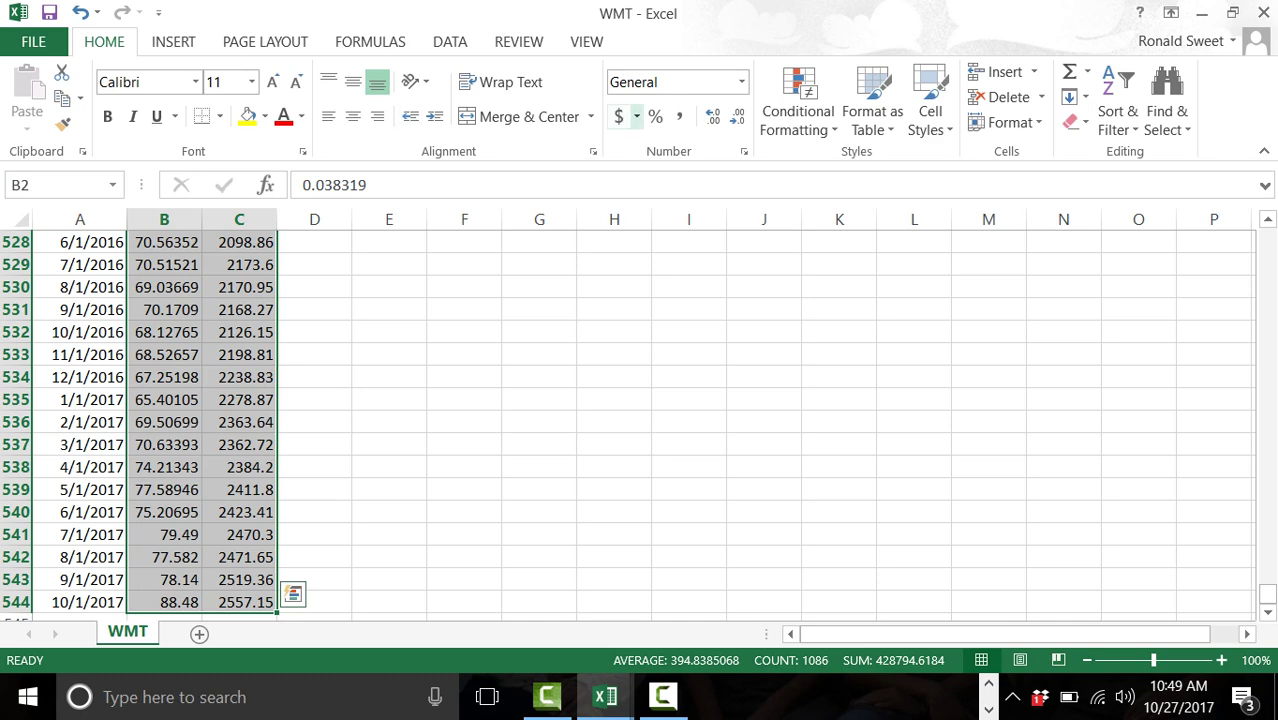
{"action": "left_click", "coordinate": [679, 116]}
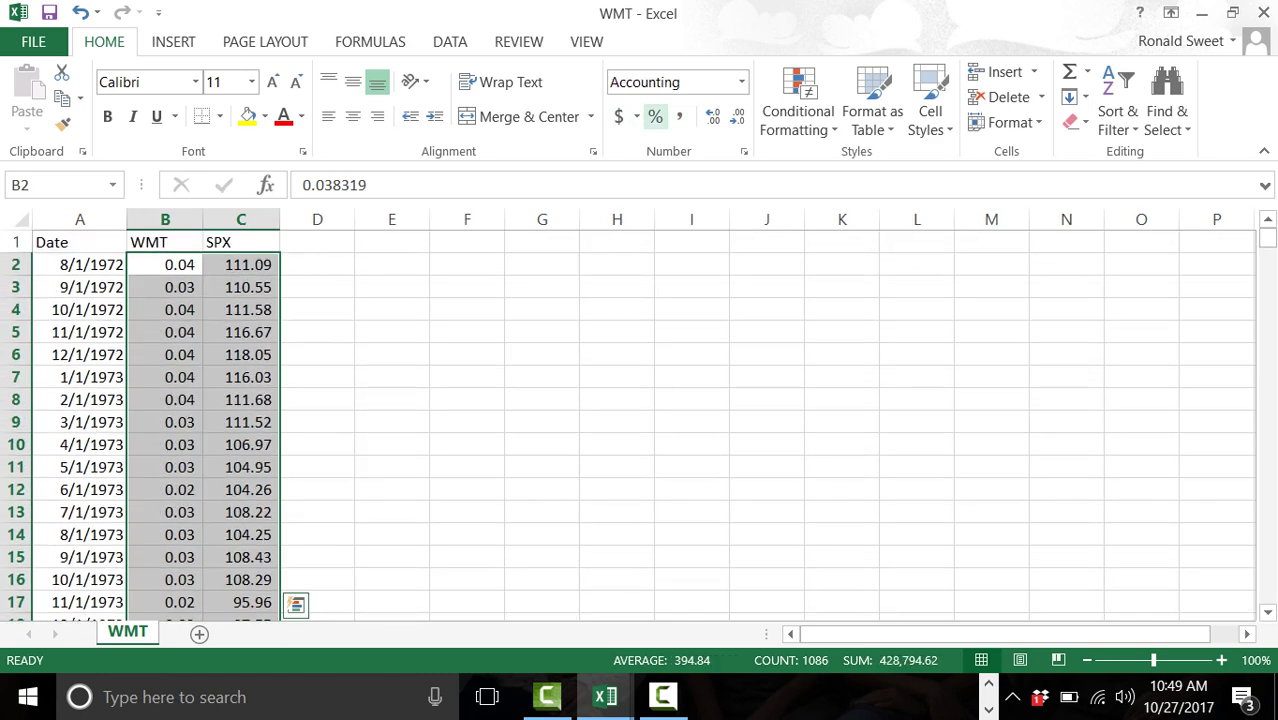
Step: Make the WMT and SPX headers in B1:C1 bold and centered
{"action": "left_click_drag", "start_coordinate": [164, 242], "coordinate": [272, 242]}
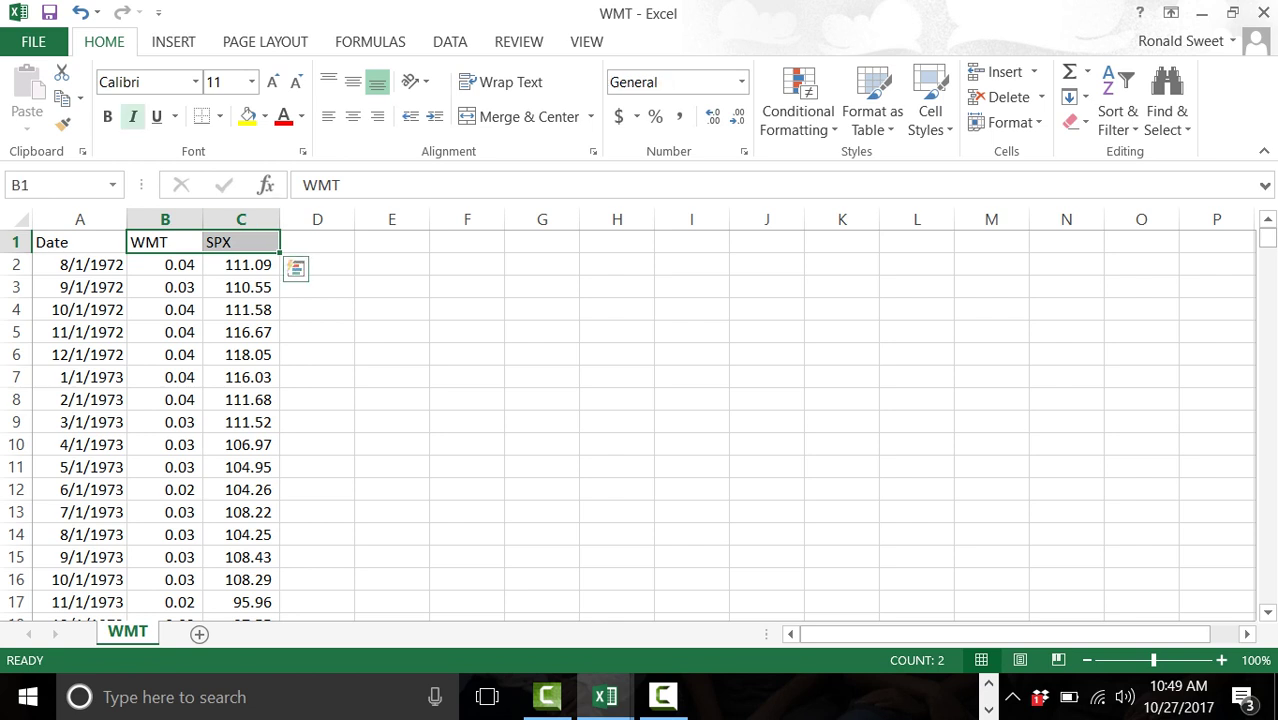
{"action": "left_click", "coordinate": [107, 116]}
{"action": "left_click", "coordinate": [352, 116]}
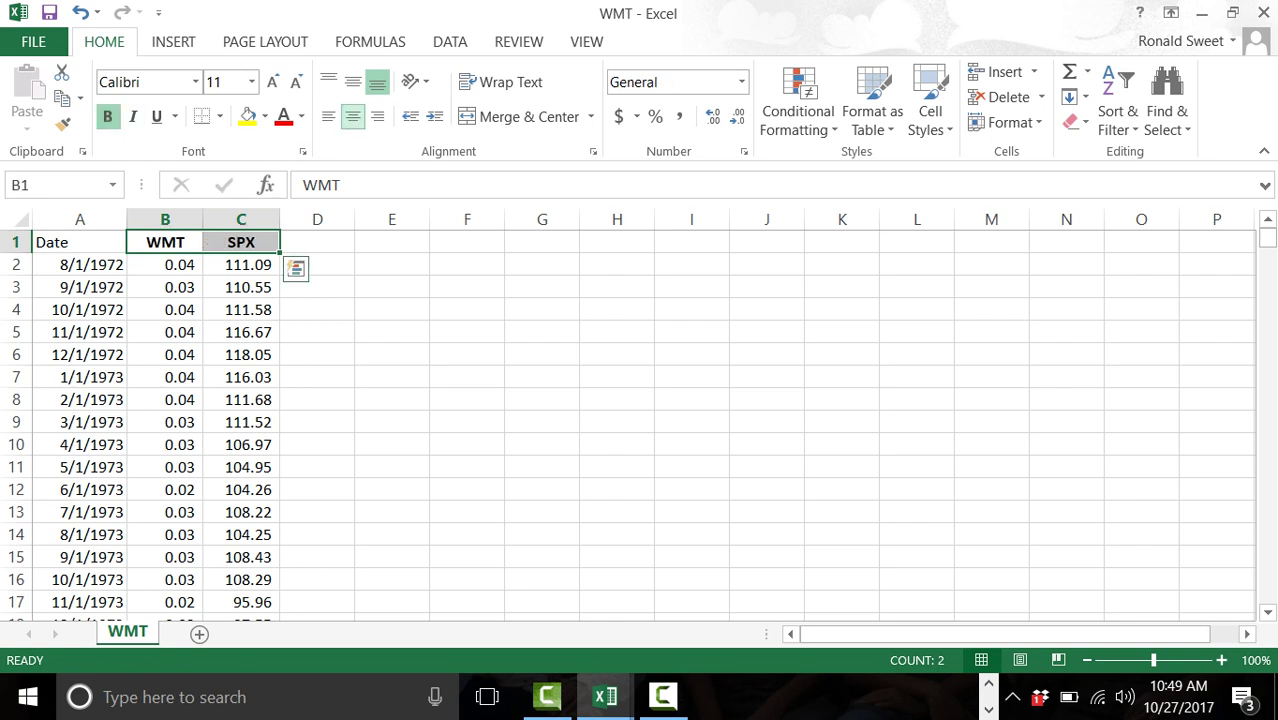
Step: Enter the holding-period-return headers HPR-WMT in D1 and HPR-SPX in E1
{"action": "key", "text": "ctrl+c"}
{"action": "key", "text": "Right"}
{"action": "key", "text": "Right"}
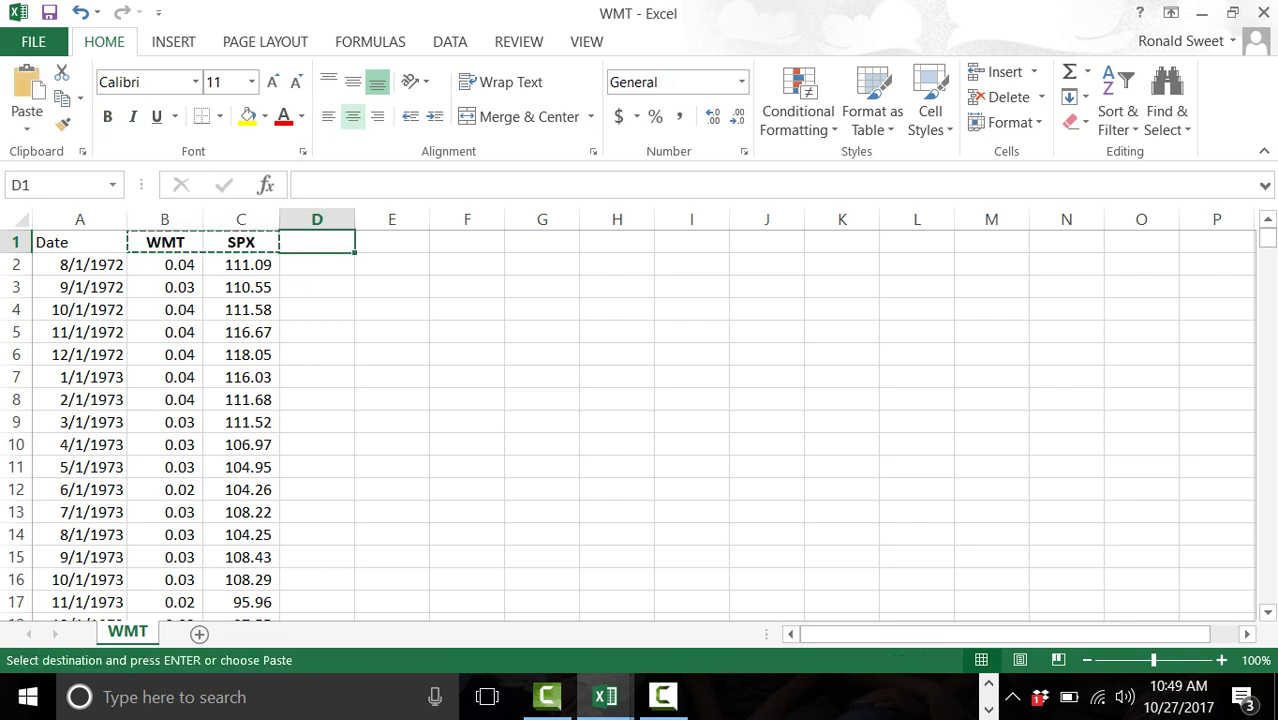
{"action": "key", "text": "Left"}
{"action": "key", "text": "Right"}
{"action": "type", "text": "H"}
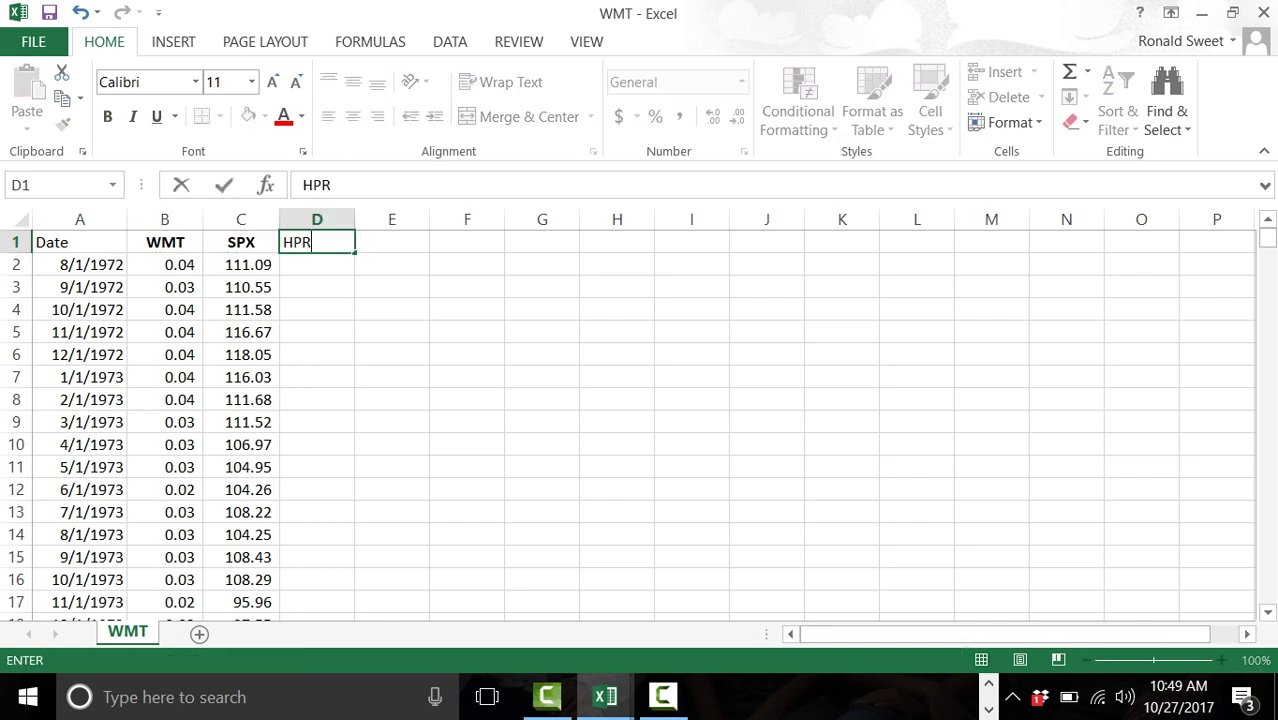
{"action": "type", "text": "PR-WMT"}
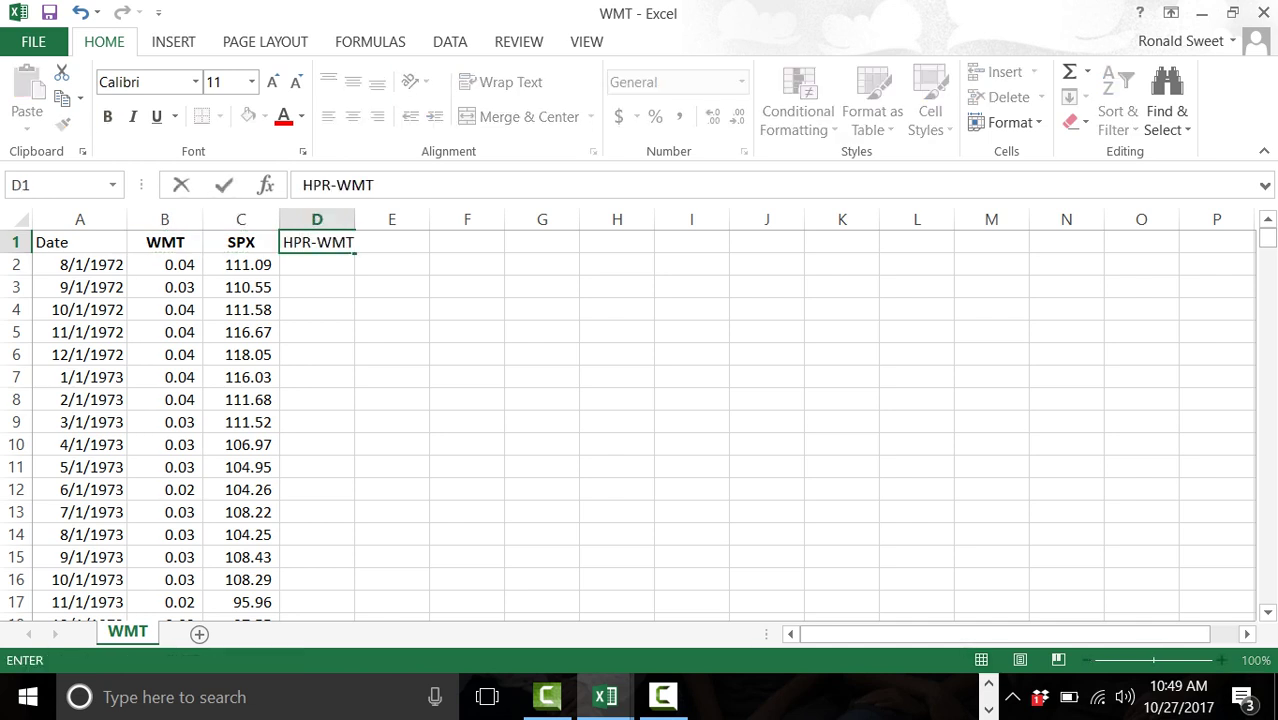
{"action": "key", "text": "Tab"}
{"action": "type", "text": "H"}
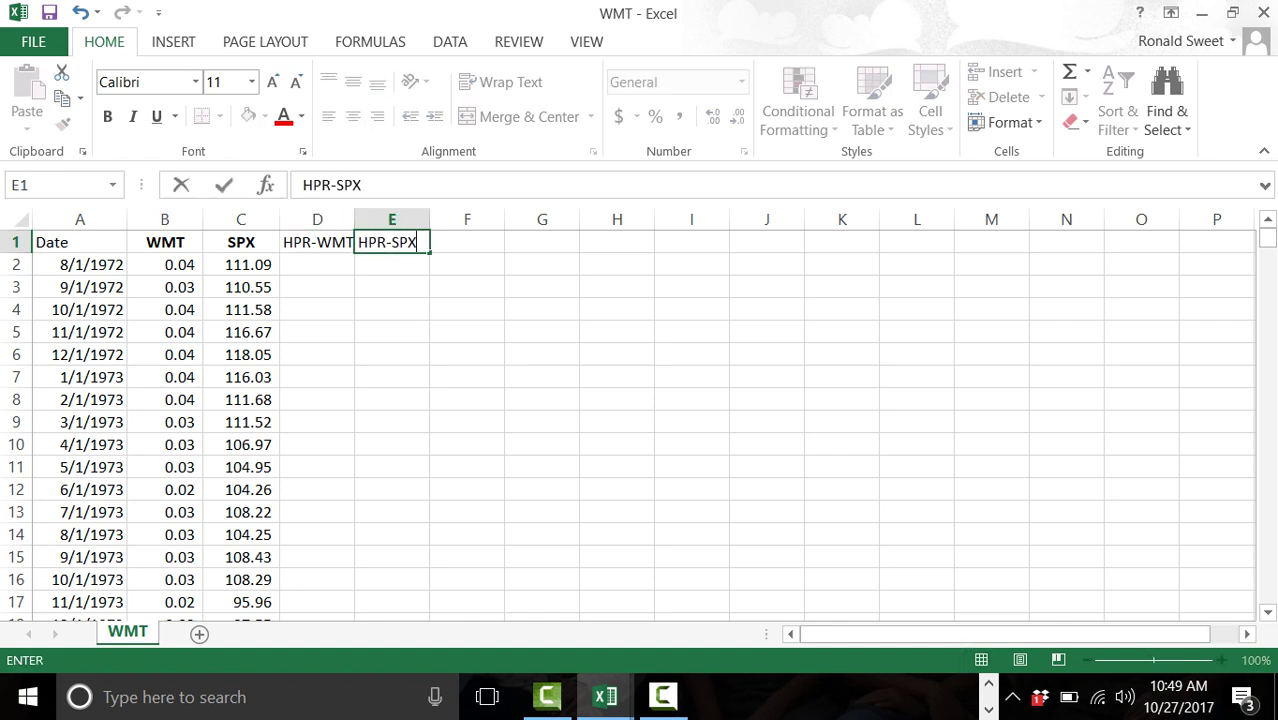
{"action": "key", "text": "Down"}
Step: Enter the WMT monthly return formula =+(B3-B2)/B2 in cell D3
{"action": "key", "text": "Down"}
{"action": "key", "text": "Left"}
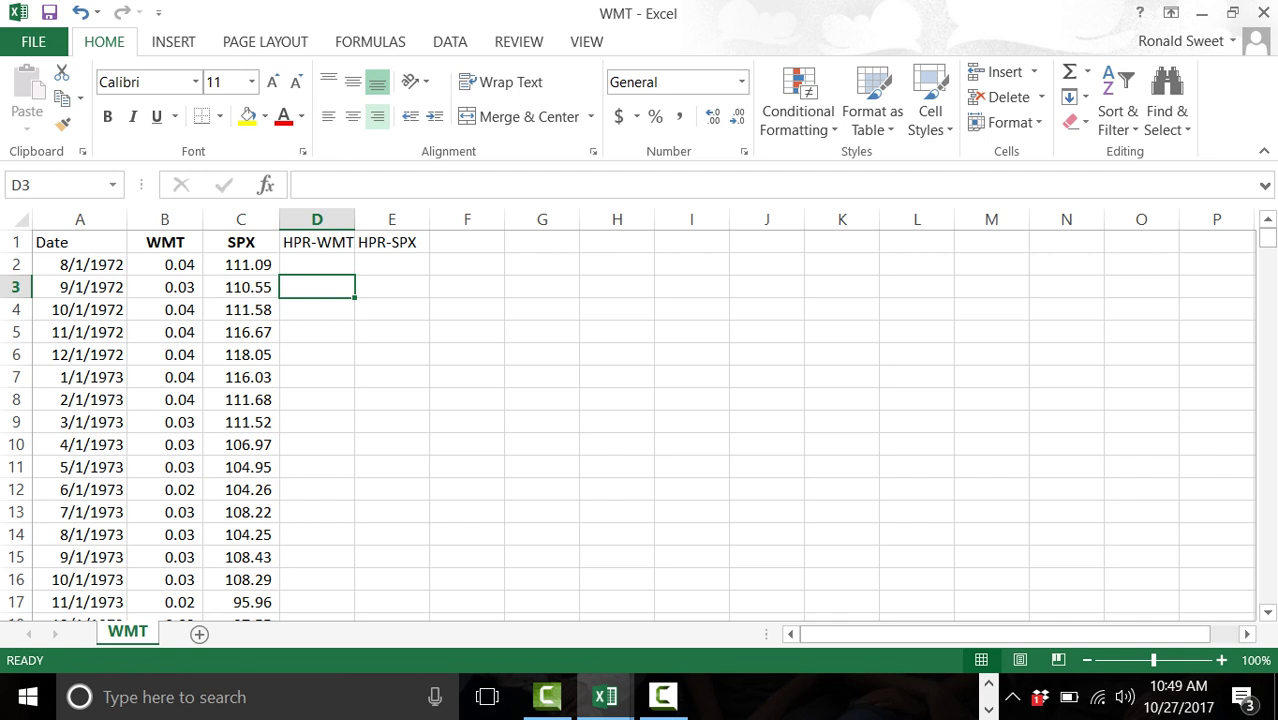
{"action": "type", "text": "+"}
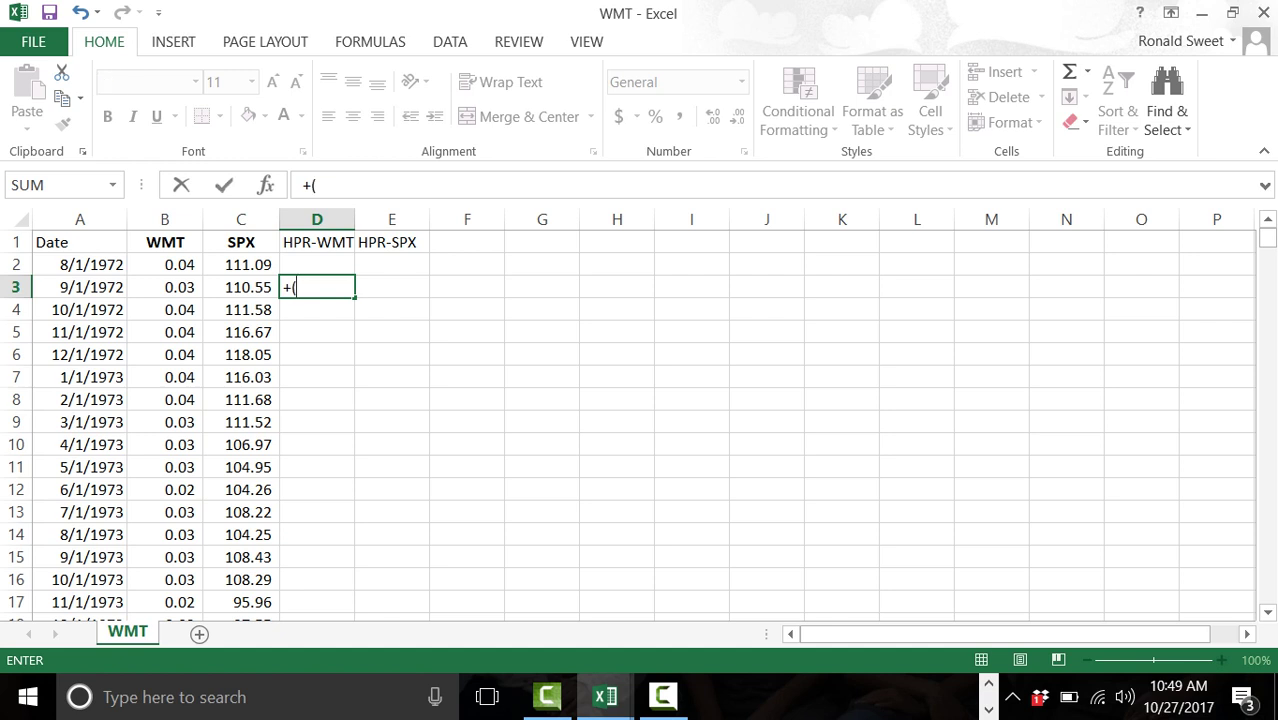
{"action": "type", "text": "("}
{"action": "key", "text": "Left"}
{"action": "key", "text": "Left"}
{"action": "type", "text": "-"}
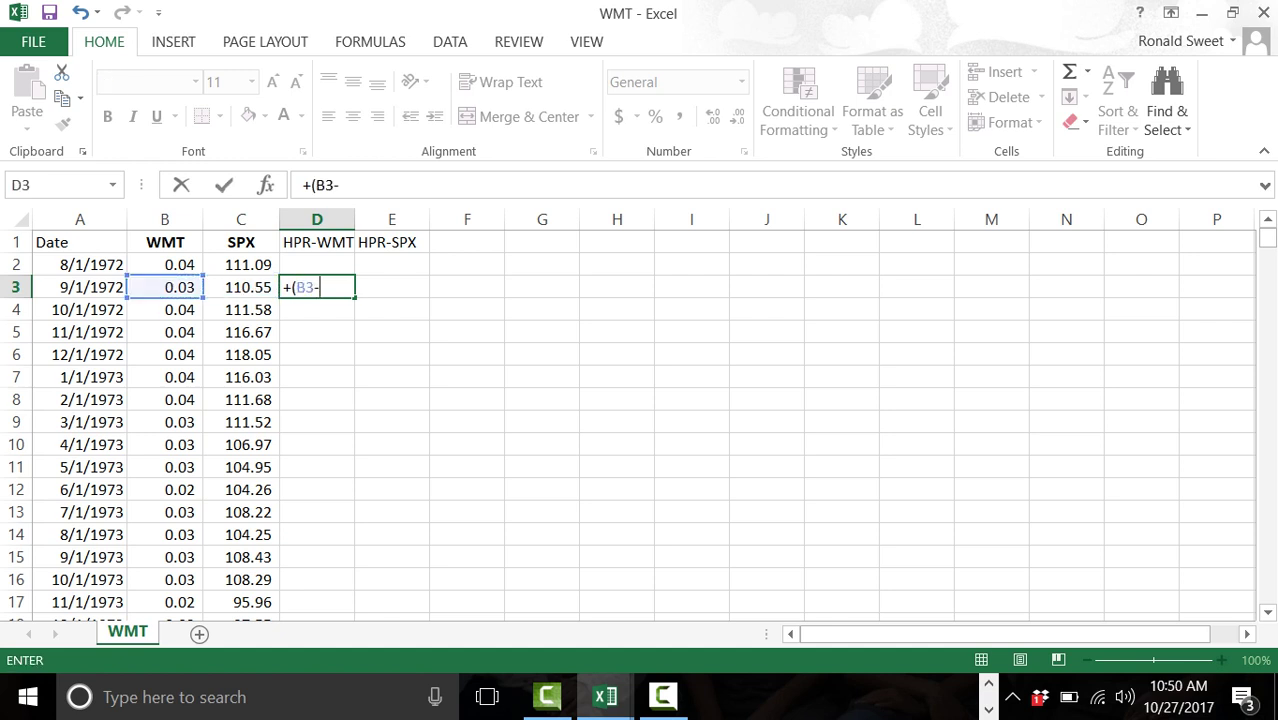
{"action": "key", "text": "Left"}
{"action": "key", "text": "Left"}
{"action": "key", "text": "Up"}
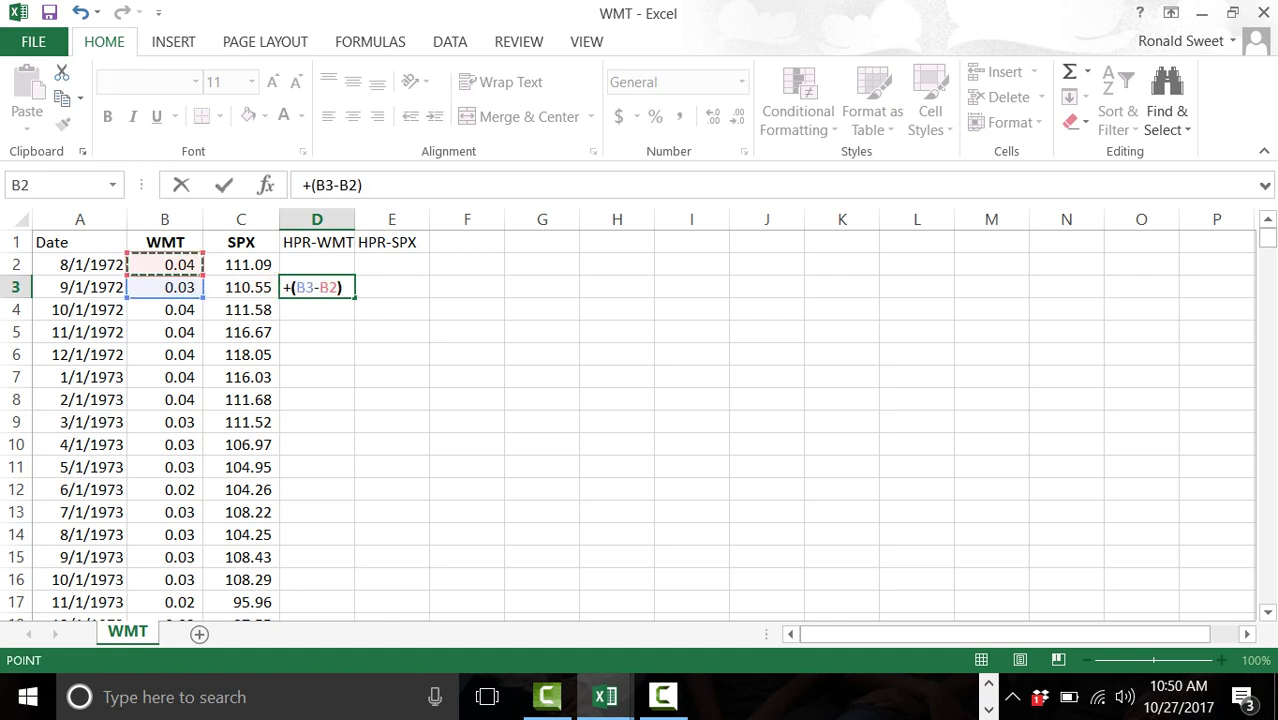
{"action": "type", "text": ")/"}
{"action": "key", "text": "Left"}
{"action": "key", "text": "Left"}
{"action": "key", "text": "Up"}
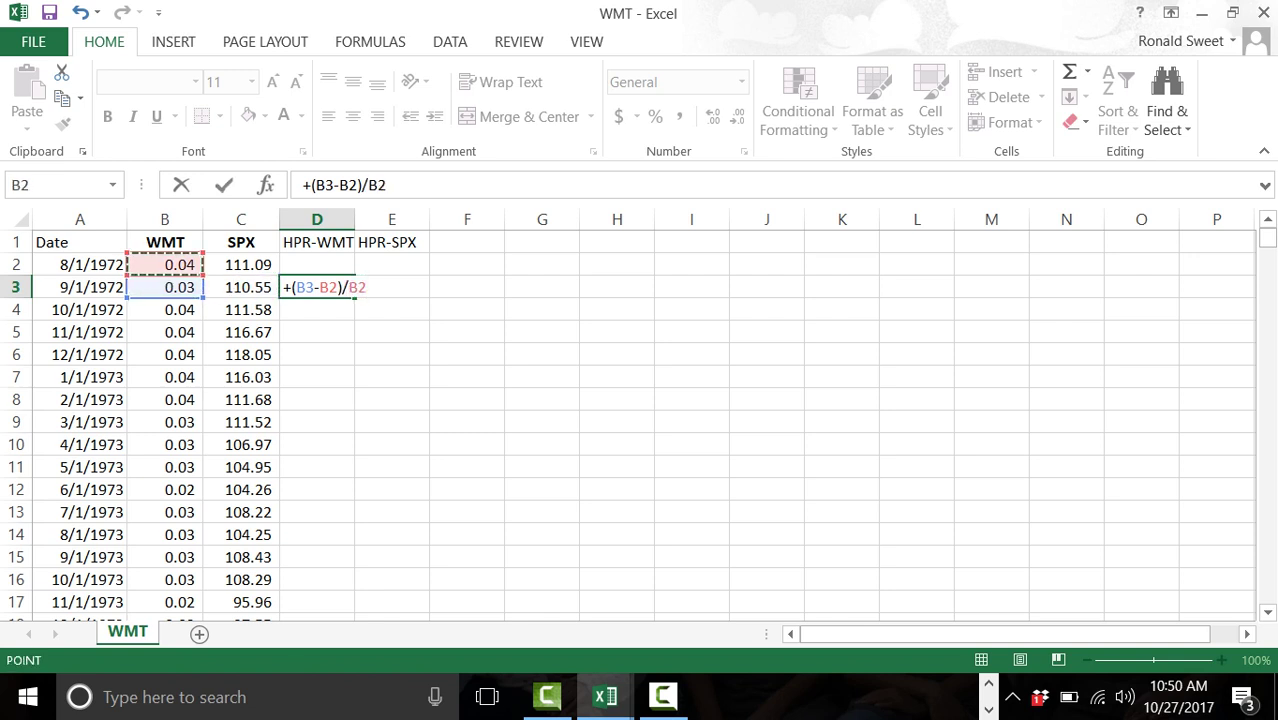
{"action": "key", "text": "Return"}
{"action": "key", "text": "Up"}
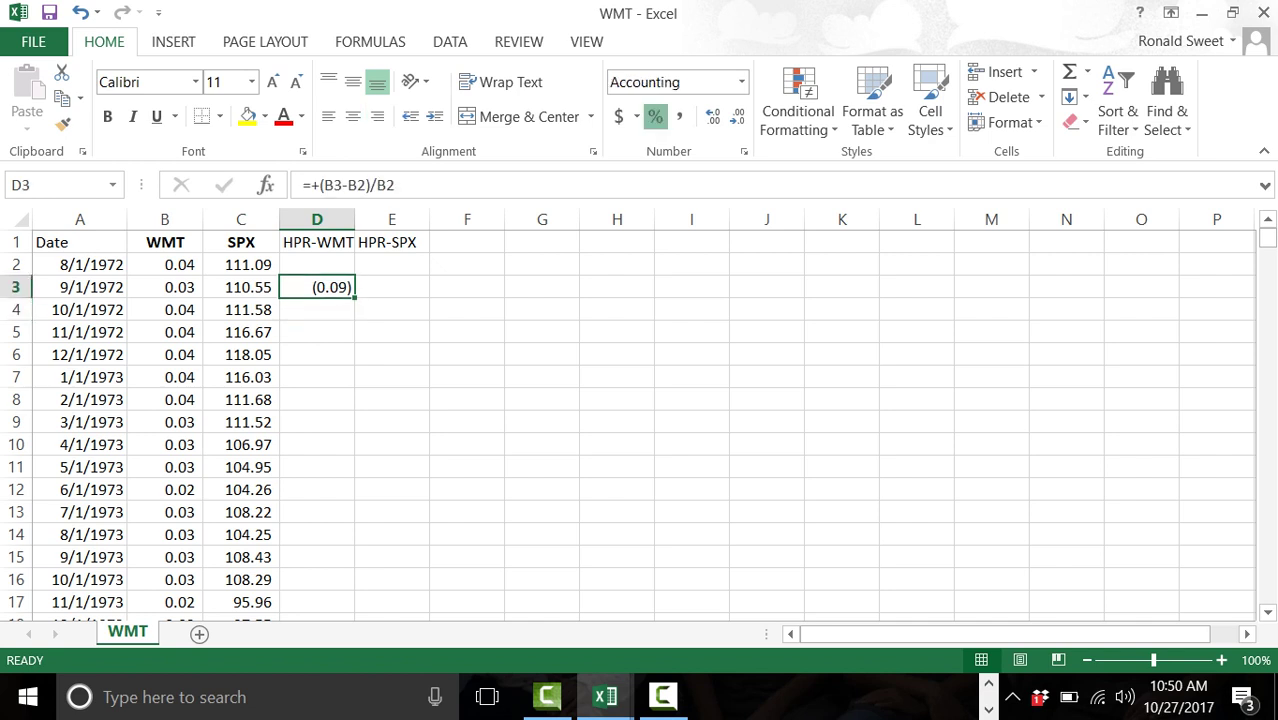
Step: Format the return in D3 as a percentage with two decimal places
{"action": "left_click", "coordinate": [655, 116]}
{"action": "left_click", "coordinate": [712, 116]}
{"action": "left_click", "coordinate": [712, 116]}
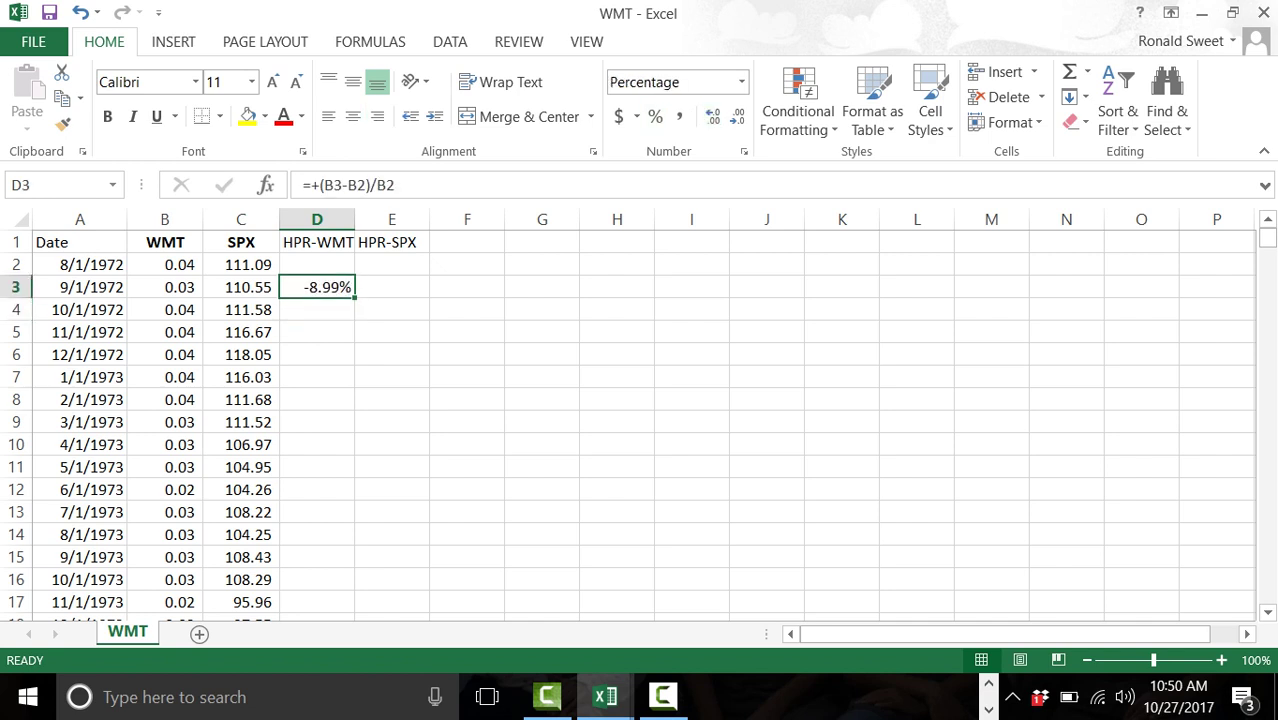
Step: Extend the return formula from D3 to E3, fill both columns down alongside the price data, and check the formulas in row 3
{"action": "left_click", "coordinate": [354, 297]}
{"action": "left_click_drag", "start_coordinate": [355, 299], "coordinate": [415, 292]}
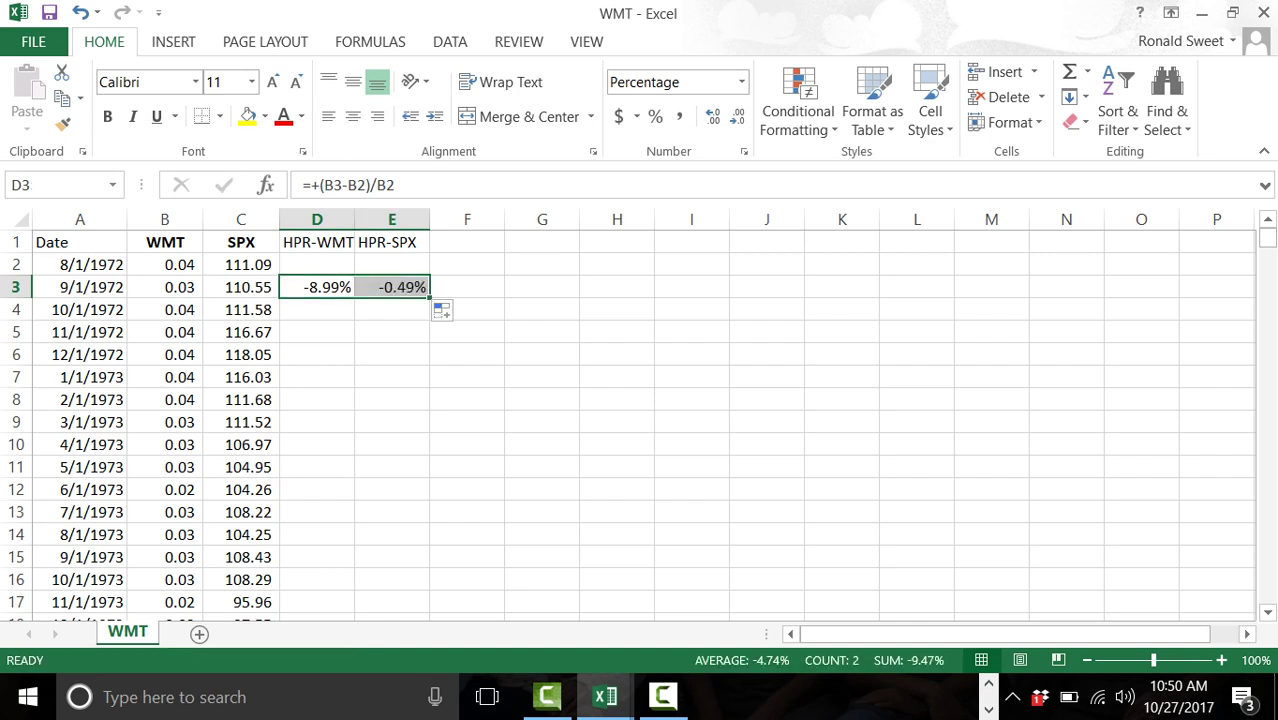
{"action": "double_click", "coordinate": [430, 297]}
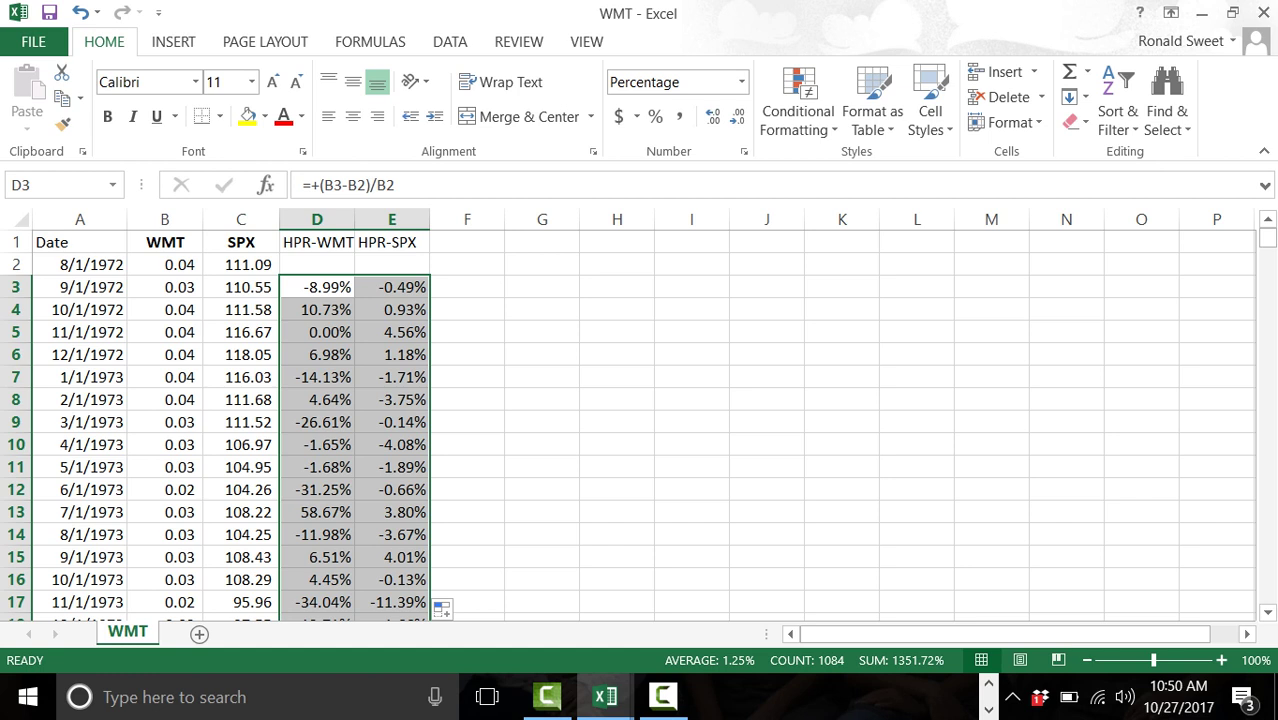
{"action": "left_click", "coordinate": [316, 287]}
{"action": "left_click", "coordinate": [391, 287]}
{"action": "left_click", "coordinate": [316, 287]}
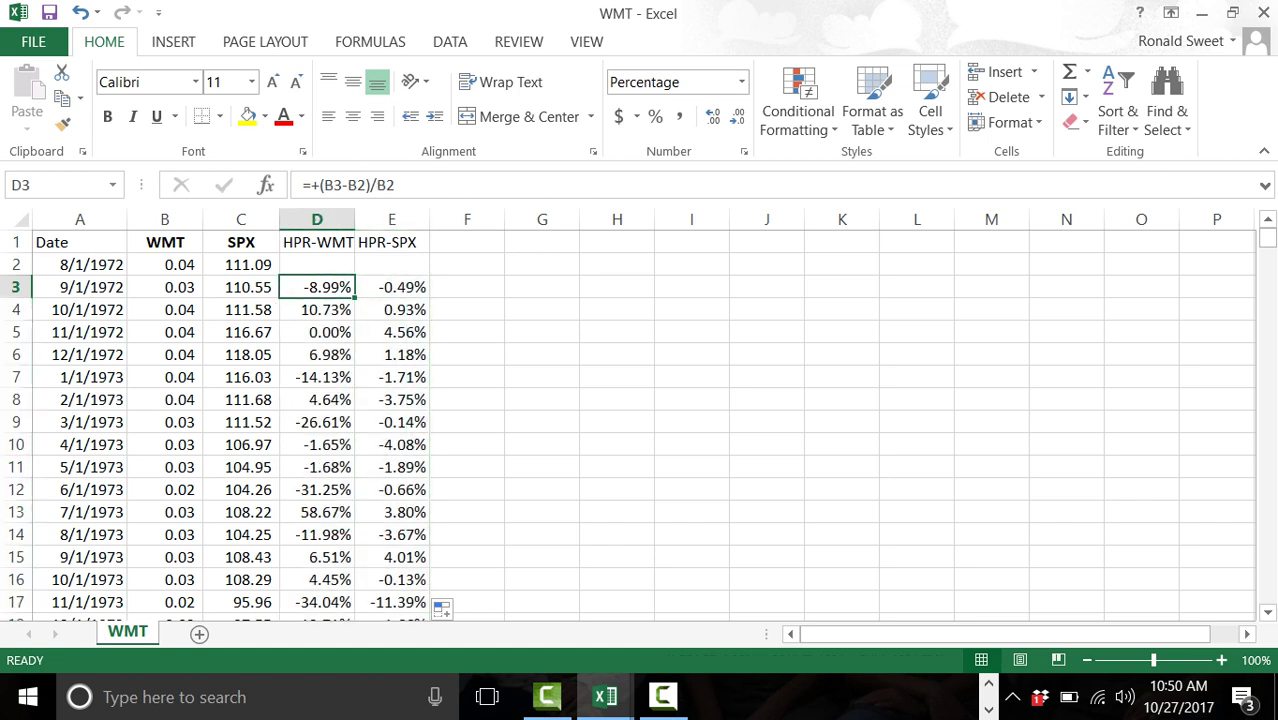
{"action": "left_click", "coordinate": [391, 309]}
{"action": "left_click", "coordinate": [316, 287]}
{"action": "left_click", "coordinate": [391, 287]}
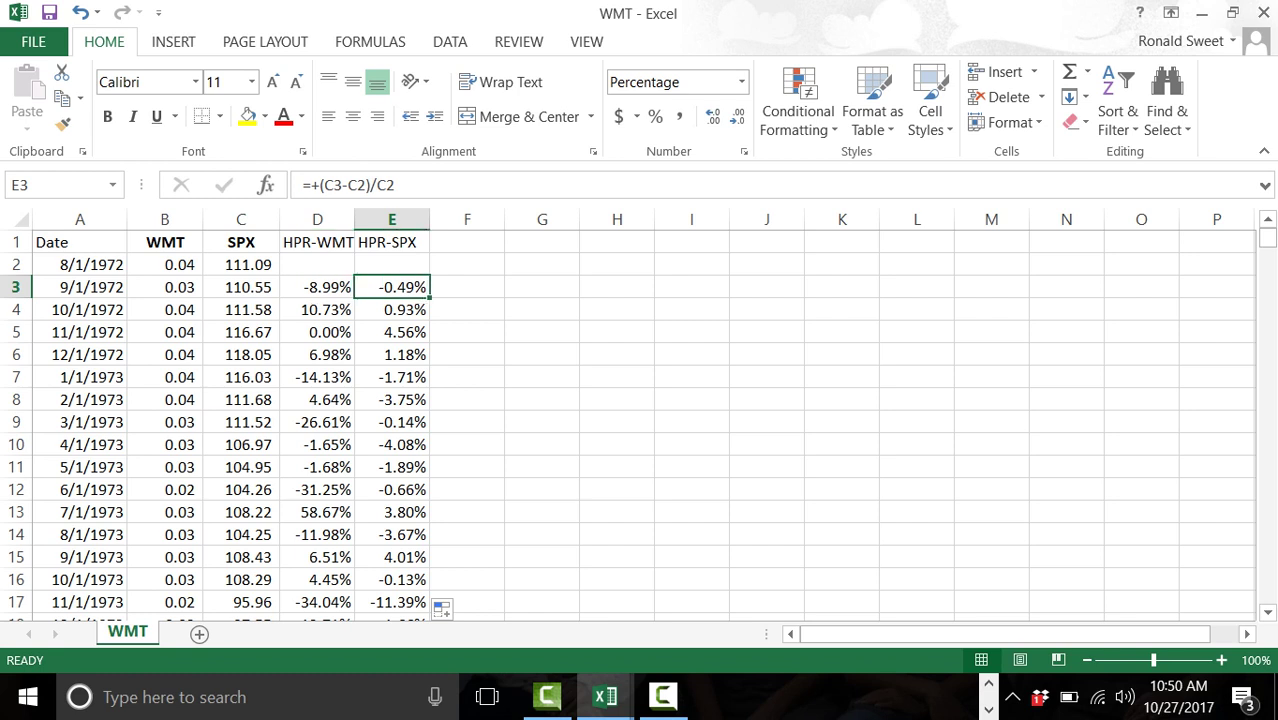
Step: Title column F "Rolling Beta" in F1 and enter 1 in F3 as the first month number
{"action": "left_click", "coordinate": [466, 242]}
{"action": "type", "text": "Rolling Beta"}
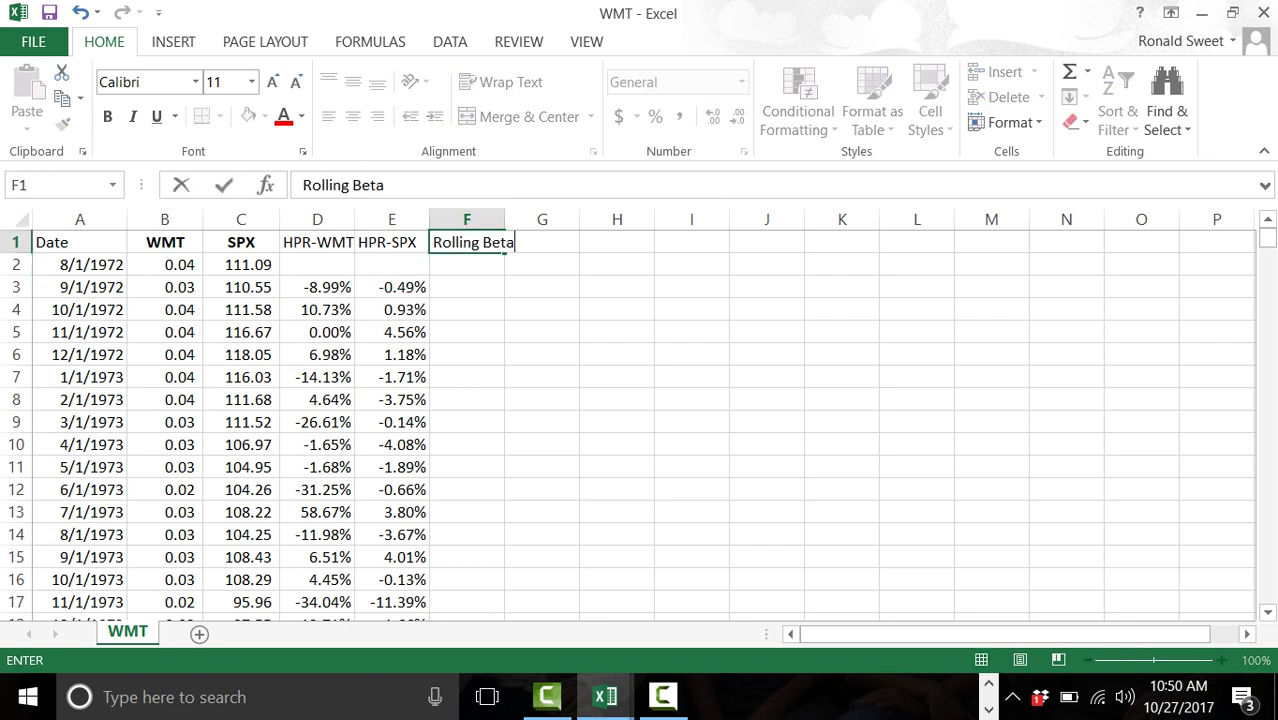
{"action": "key", "text": "Return"}
{"action": "key", "text": "Return"}
{"action": "type", "text": "1"}
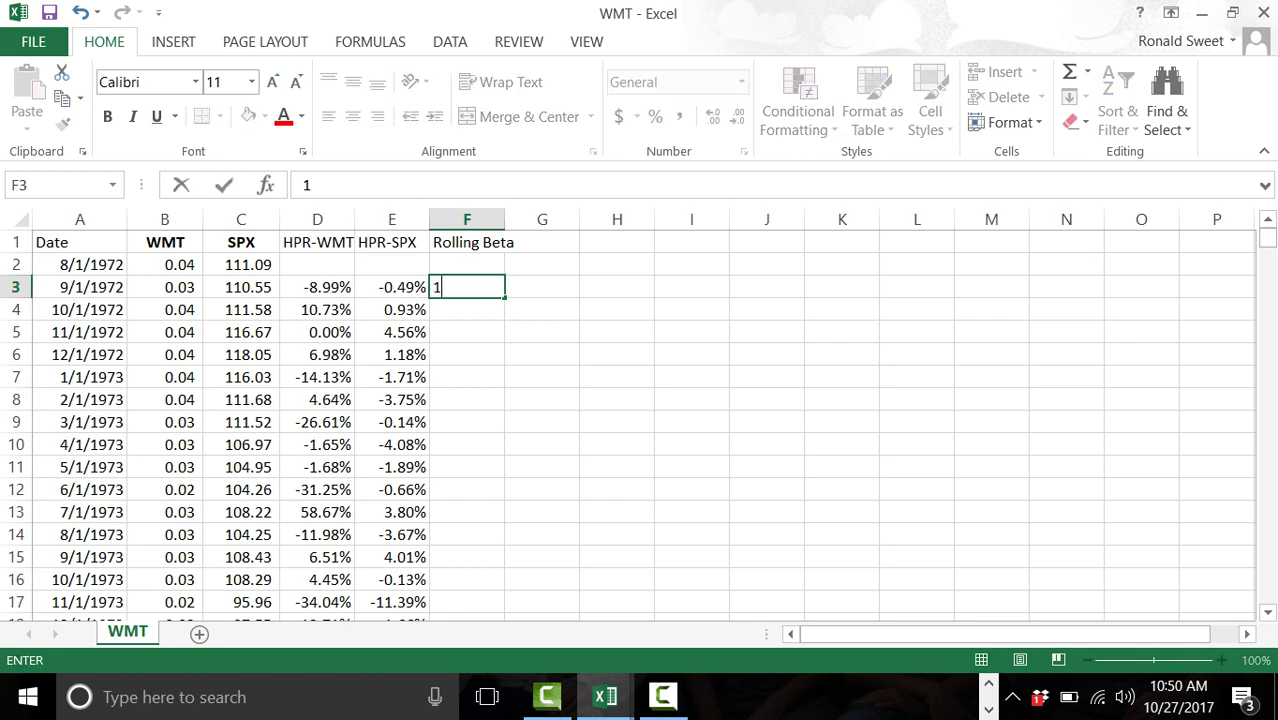
{"action": "key", "text": "Return"}
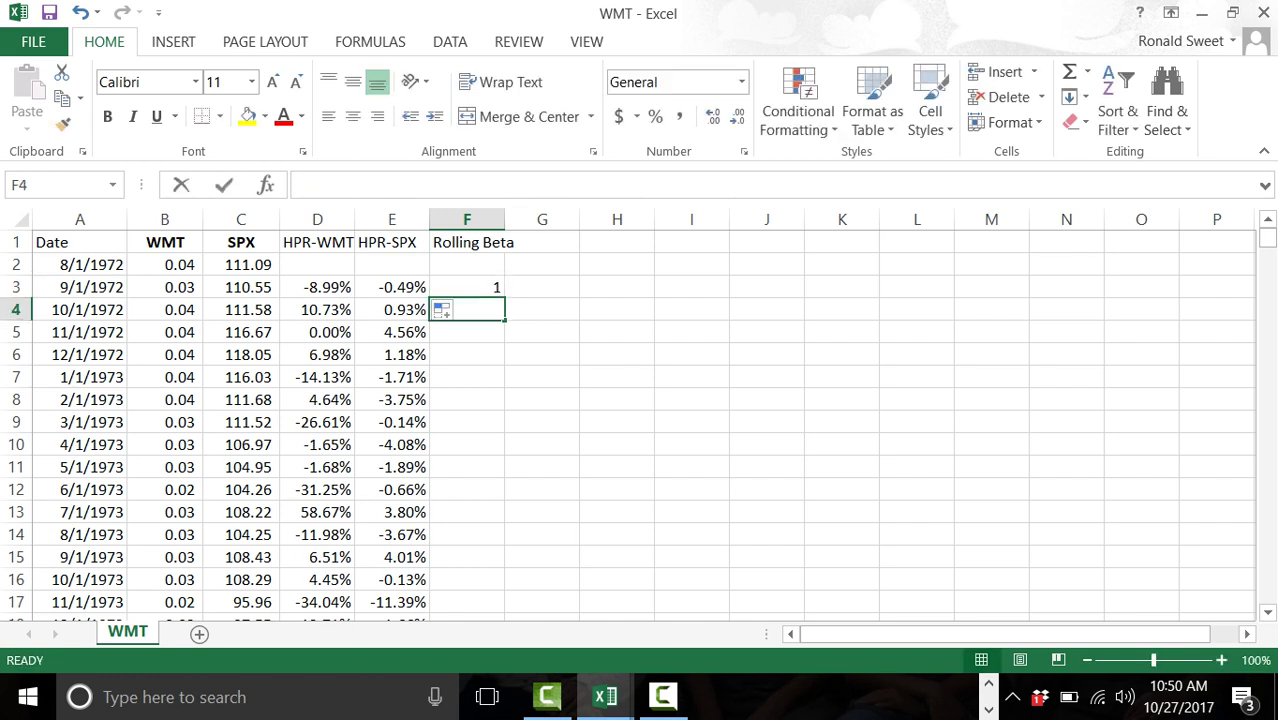
Step: Enter the counter formula =+F3+1 in cell F4
{"action": "type", "text": "="}
{"action": "key", "text": "Up"}
{"action": "type", "text": "+1"}
{"action": "key", "text": "Return"}
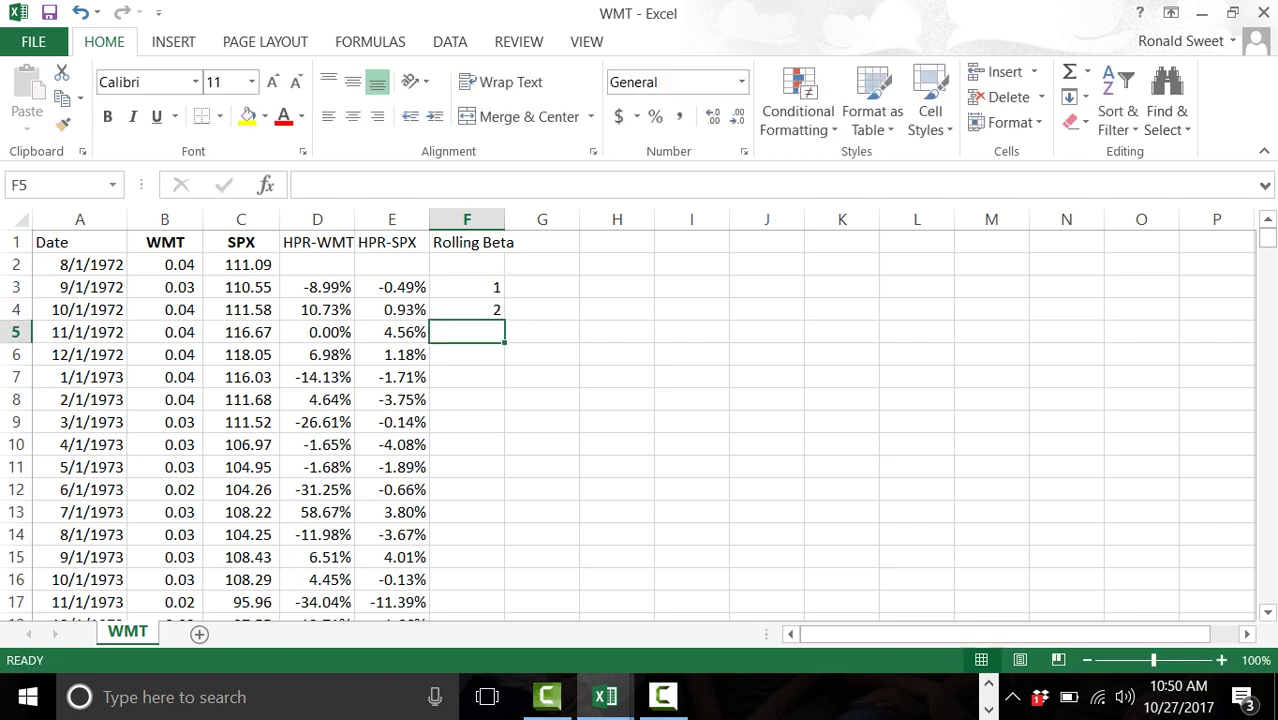
Step: Copy the counter formula in F4 and paste it down column F through F40
{"action": "left_click", "coordinate": [466, 309]}
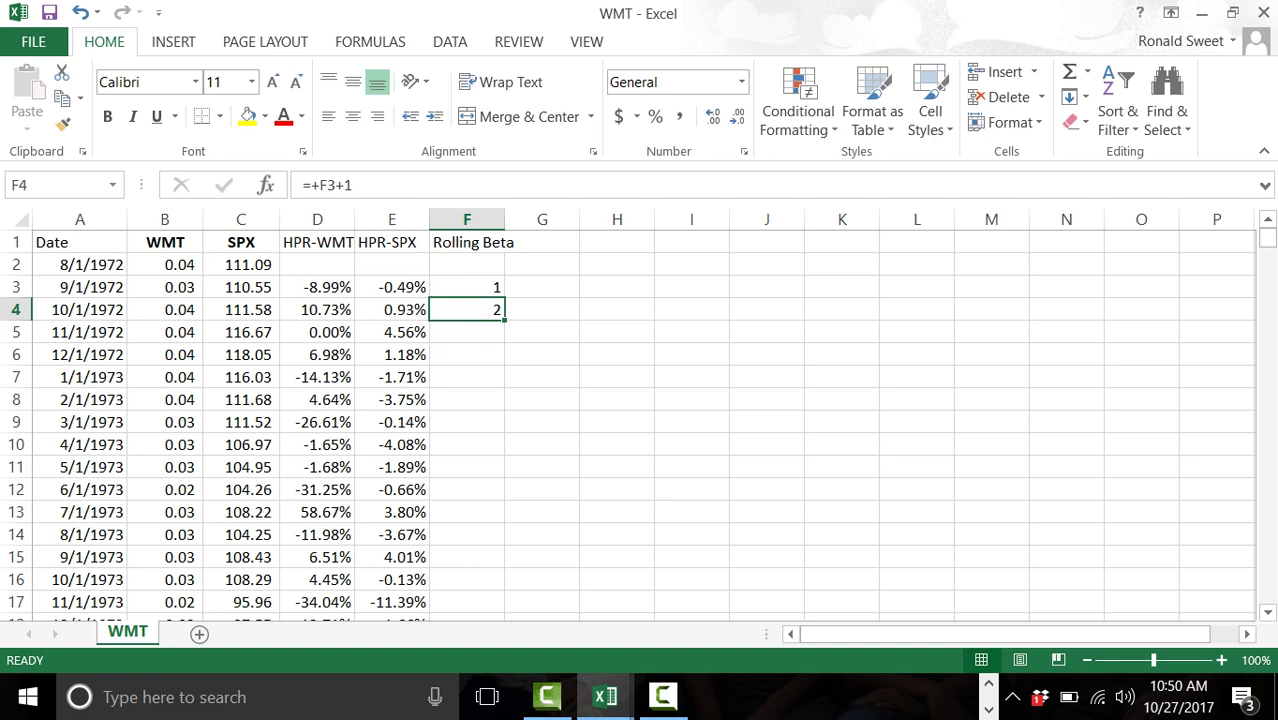
{"action": "key", "text": "ctrl+c"}
{"action": "left_click_drag", "start_coordinate": [467, 309], "coordinate": [498, 614]}
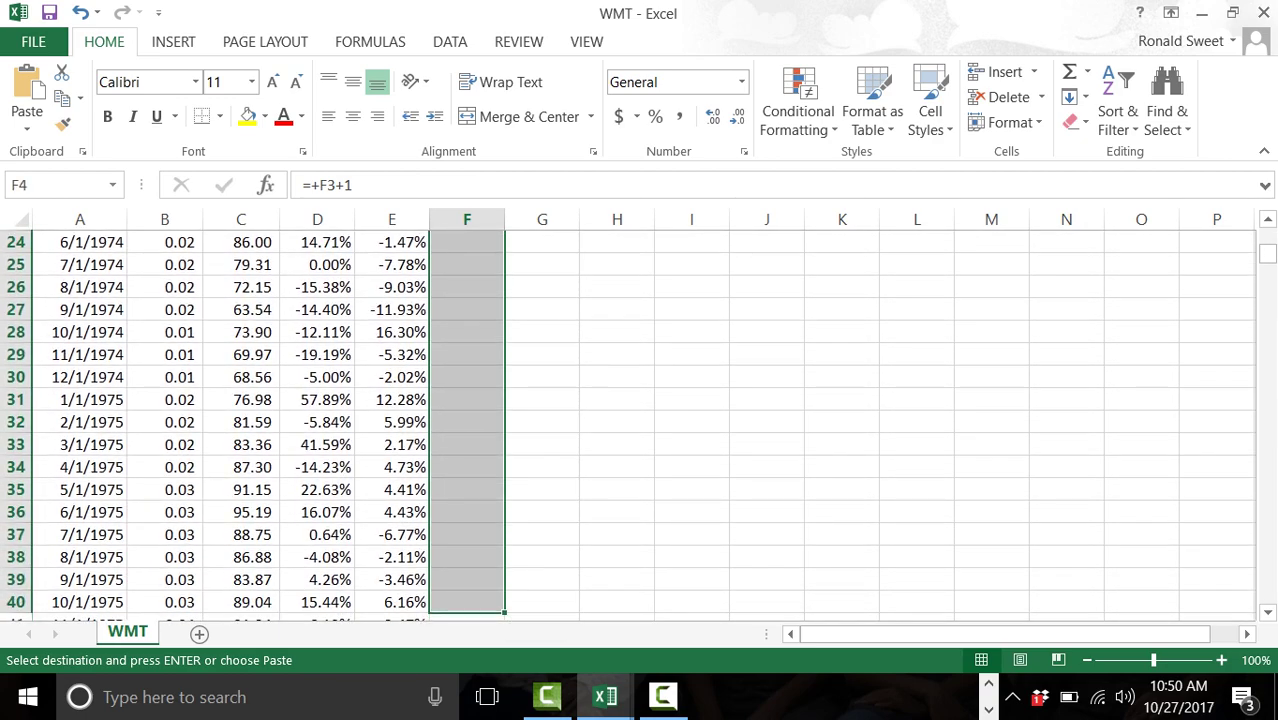
{"action": "key", "text": "Return"}
Step: Follow the month counter down column F to locate the row numbered 36
{"action": "key", "text": "Down"}
{"action": "key", "text": "Down"}
{"action": "key", "text": "Down"}
{"action": "key", "text": "Down"}
{"action": "key", "text": "Down"}
{"action": "key", "text": "Down"}
{"action": "key", "text": "Down"}
{"action": "key", "text": "Down"}
{"action": "key", "text": "Down"}
{"action": "key", "text": "Down"}
{"action": "key", "text": "Down"}
{"action": "key", "text": "Down"}
{"action": "key", "text": "Down"}
{"action": "key", "text": "Down"}
{"action": "key", "text": "Down"}
{"action": "key", "text": "Down"}
{"action": "key", "text": "Down"}
{"action": "key", "text": "Down"}
{"action": "key", "text": "Down"}
{"action": "key", "text": "Down"}
{"action": "key", "text": "Down"}
{"action": "key", "text": "Down"}
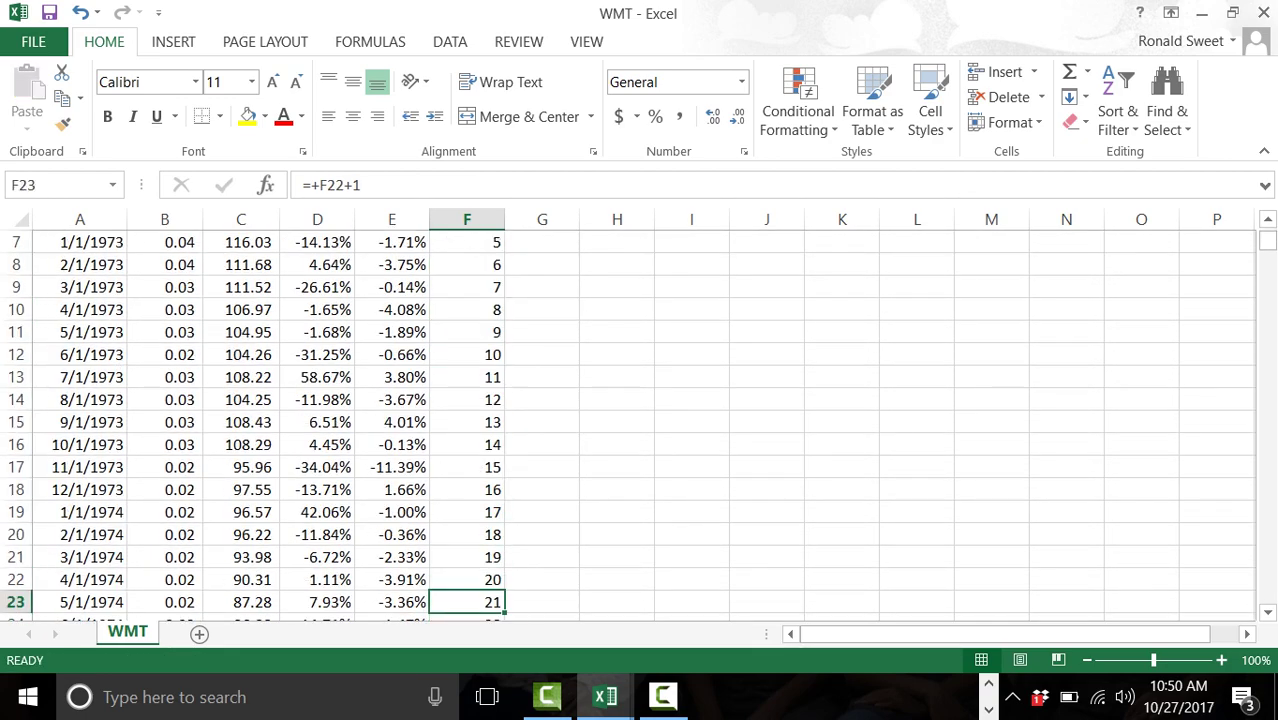
{"action": "key", "text": "Down"}
{"action": "key", "text": "Down"}
{"action": "key", "text": "Down"}
{"action": "key", "text": "Down"}
{"action": "key", "text": "Down"}
{"action": "key", "text": "Down"}
{"action": "key", "text": "Down"}
{"action": "key", "text": "Down"}
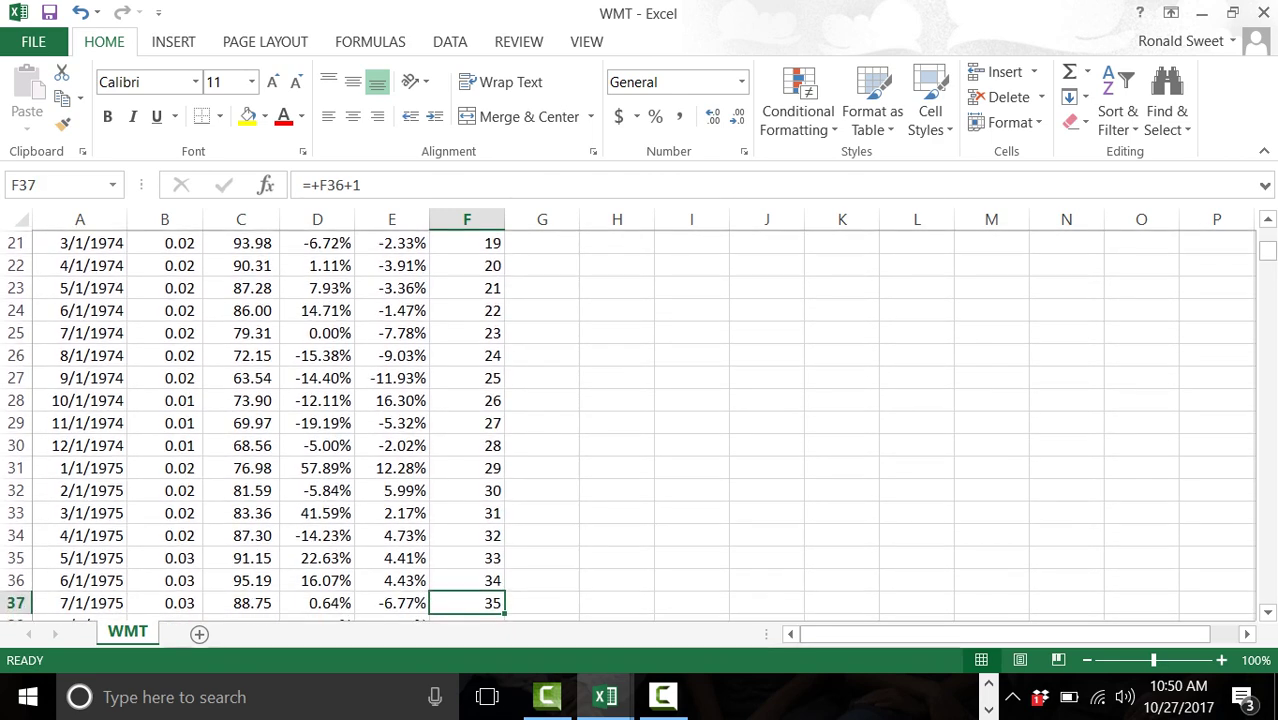
{"action": "key", "text": "Up"}
{"action": "key", "text": "Up"}
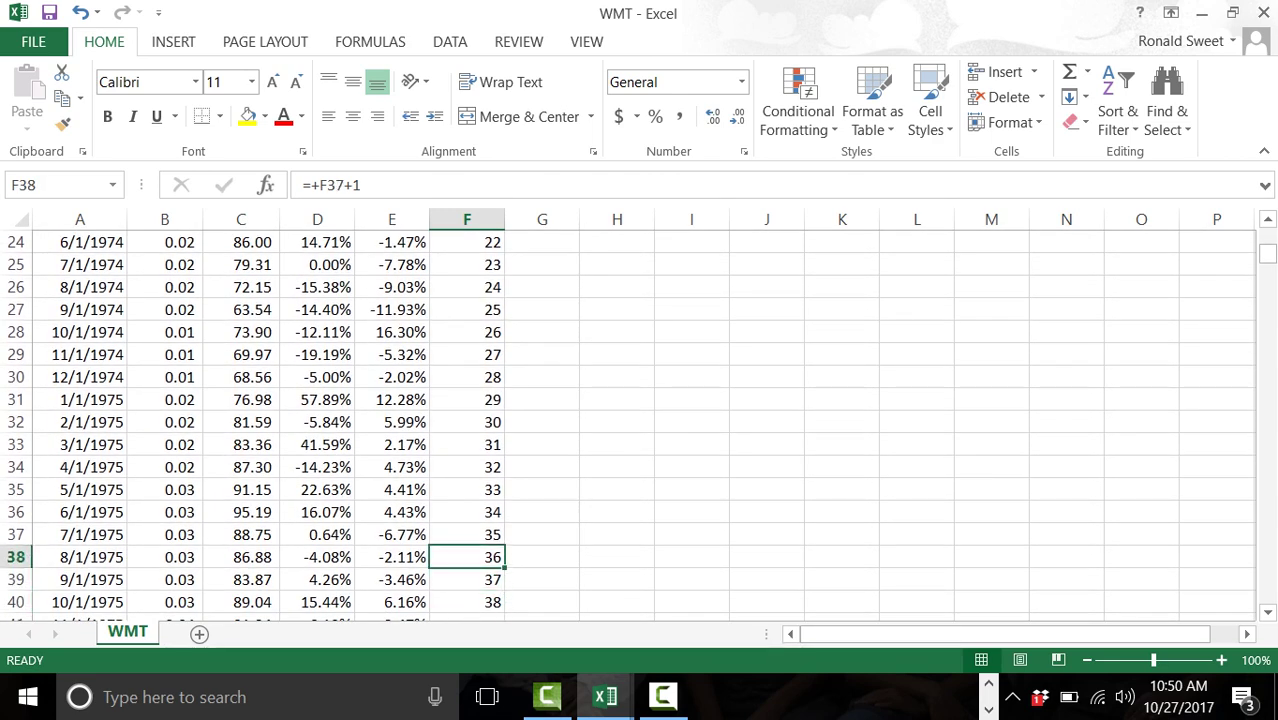
Step: Clear the temporary month counter above F38 and in F39:F40, keeping only the entry in F38
{"action": "key", "text": "Up"}
{"action": "key", "text": "ctrl+shift+Up"}
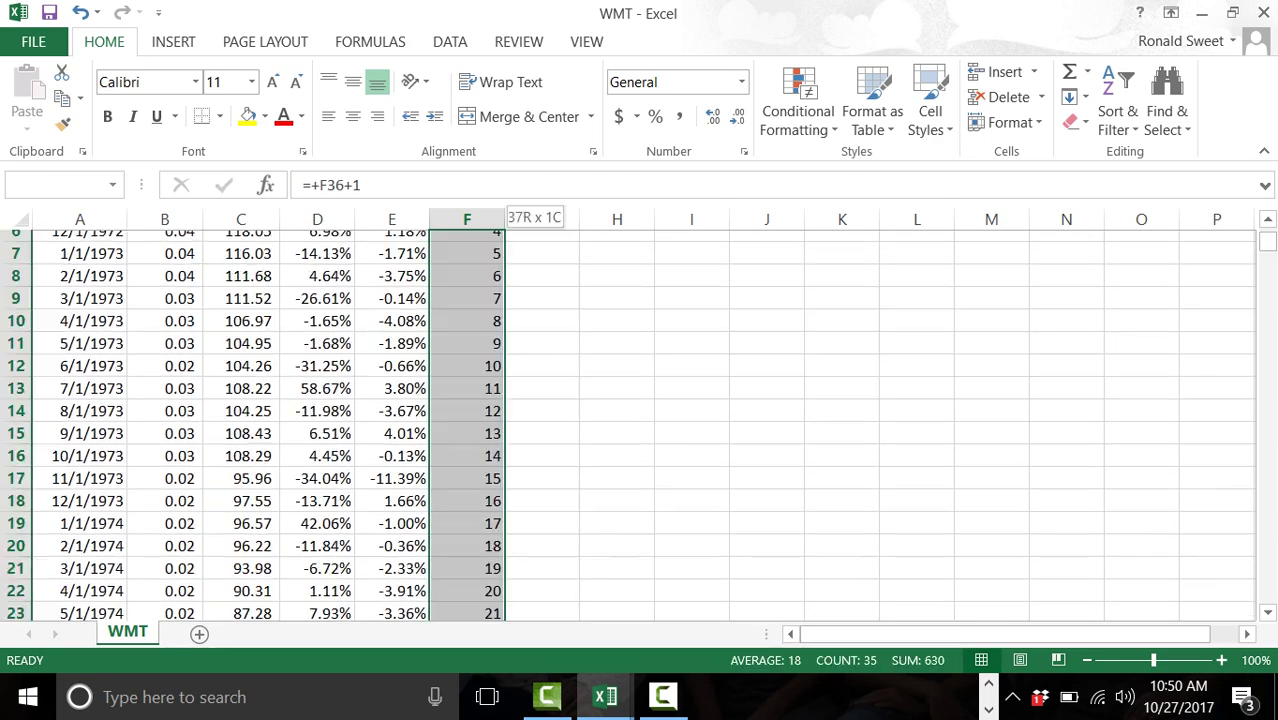
{"action": "key", "text": "Delete"}
{"action": "key", "text": "Down"}
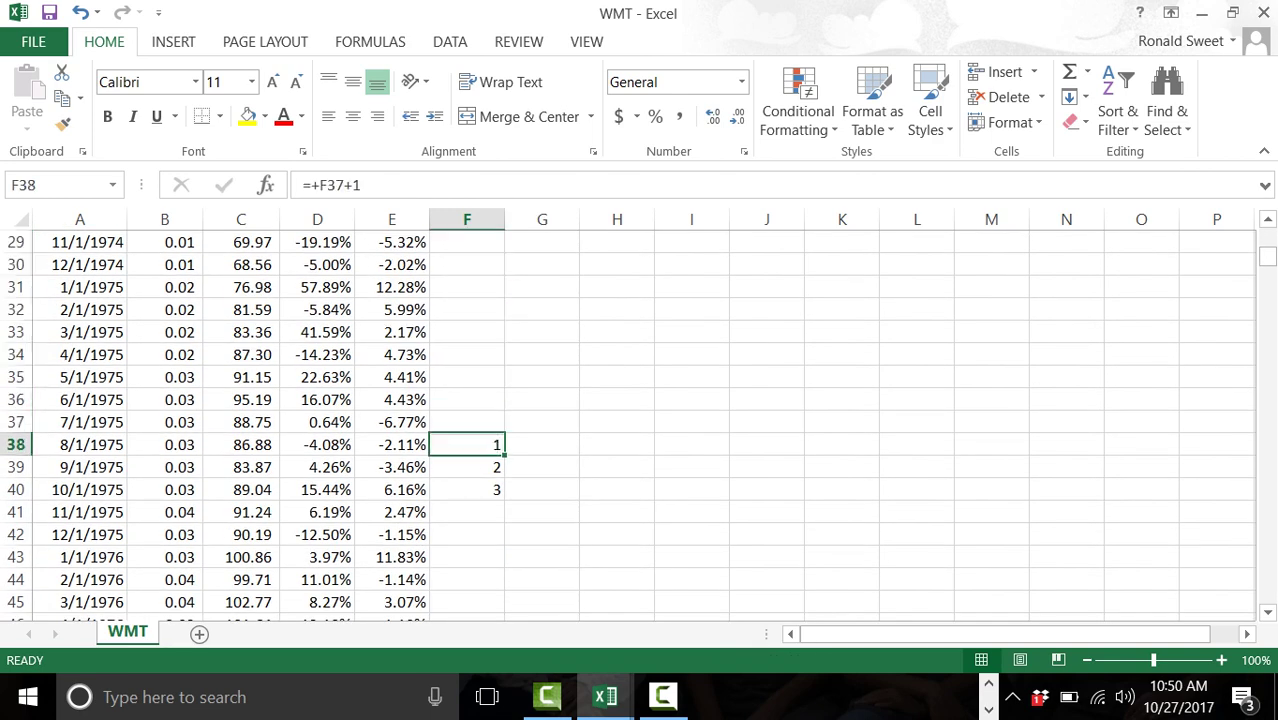
{"action": "key", "text": "Down"}
{"action": "key", "text": "shift+Down"}
{"action": "key", "text": "Delete"}
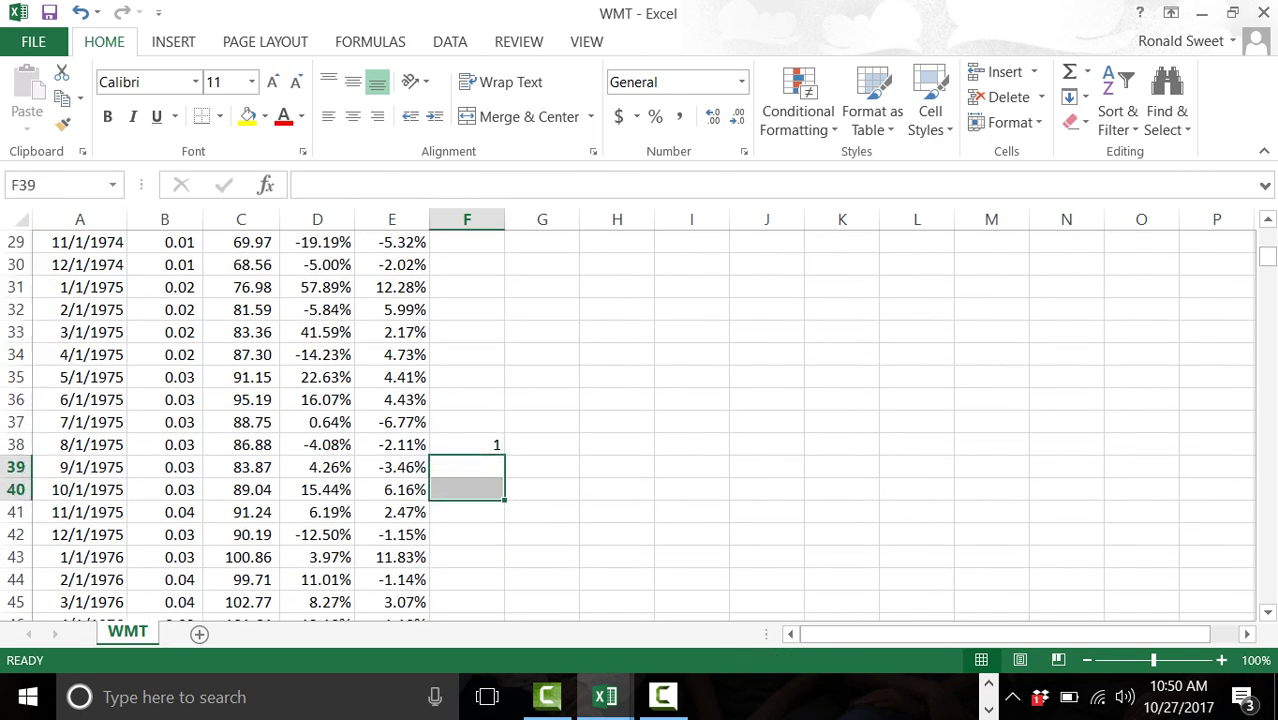
Step: Replace the counter in F38 with the 36-month beta formula =SLOPE(D3:D38,E3:E38)
{"action": "key", "text": "Up"}
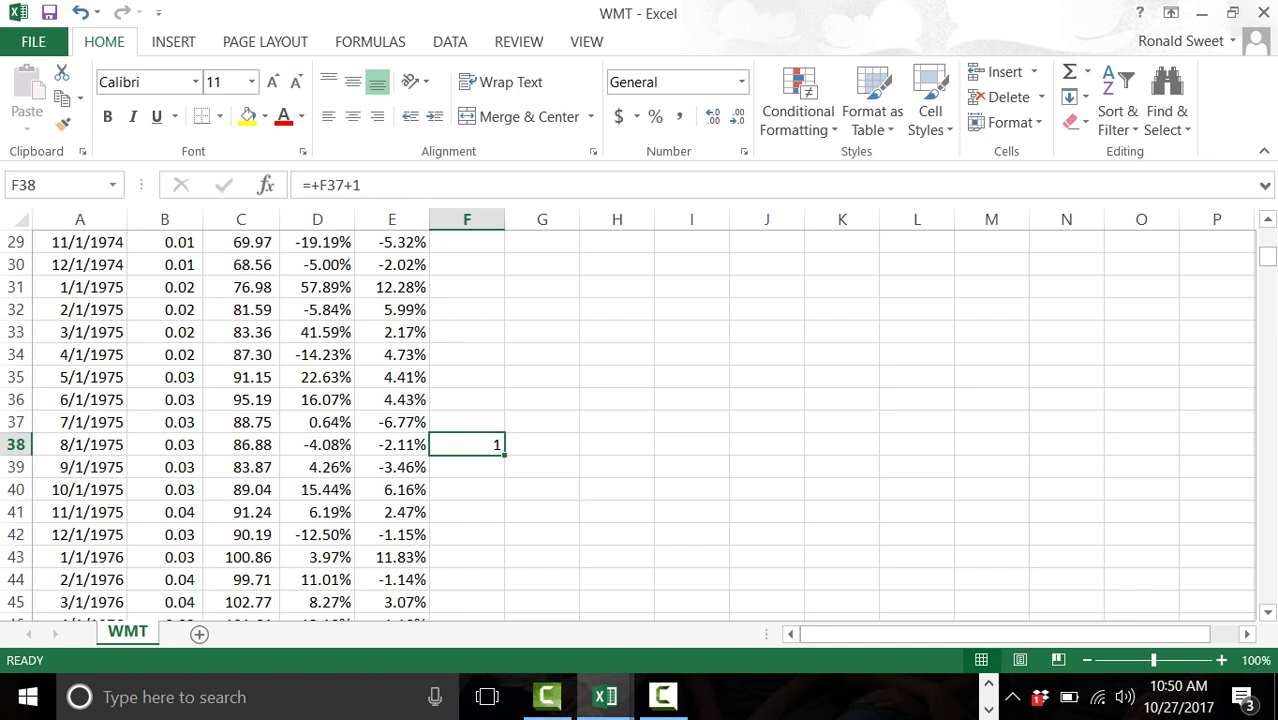
{"action": "type", "text": "=slope"}
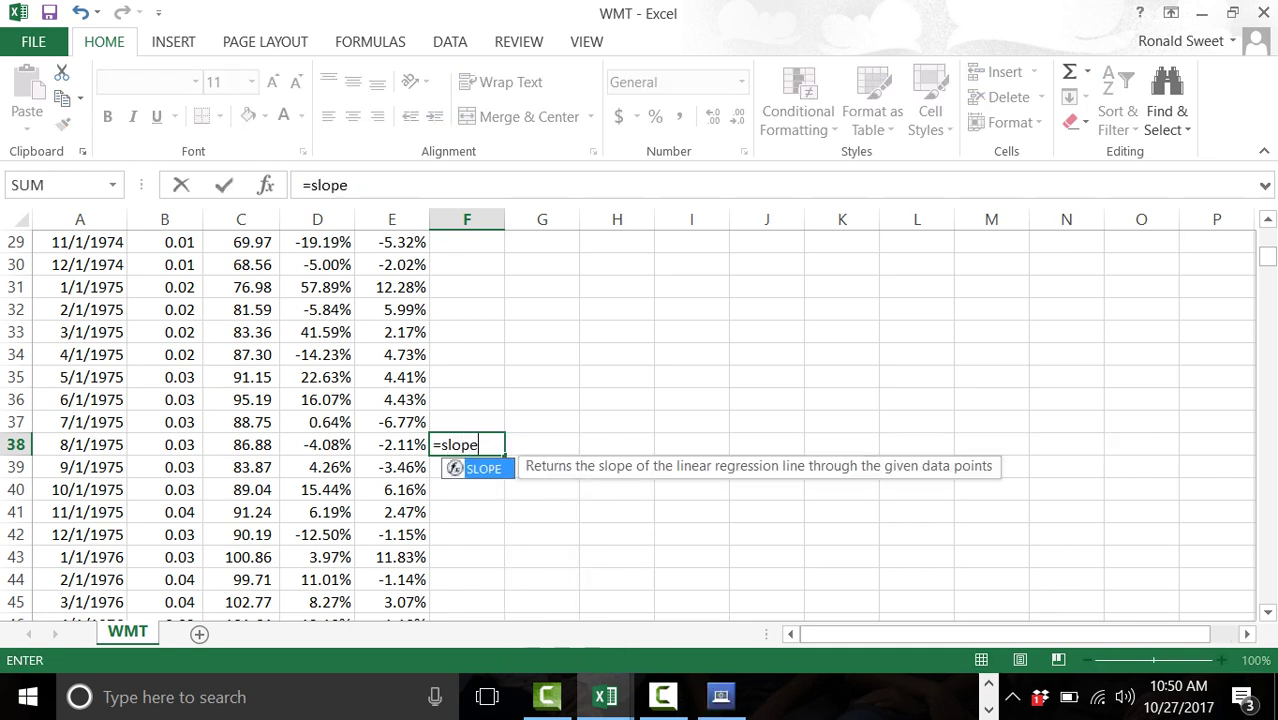
{"action": "type", "text": "("}
{"action": "key", "text": "Left"}
{"action": "key", "text": "Left"}
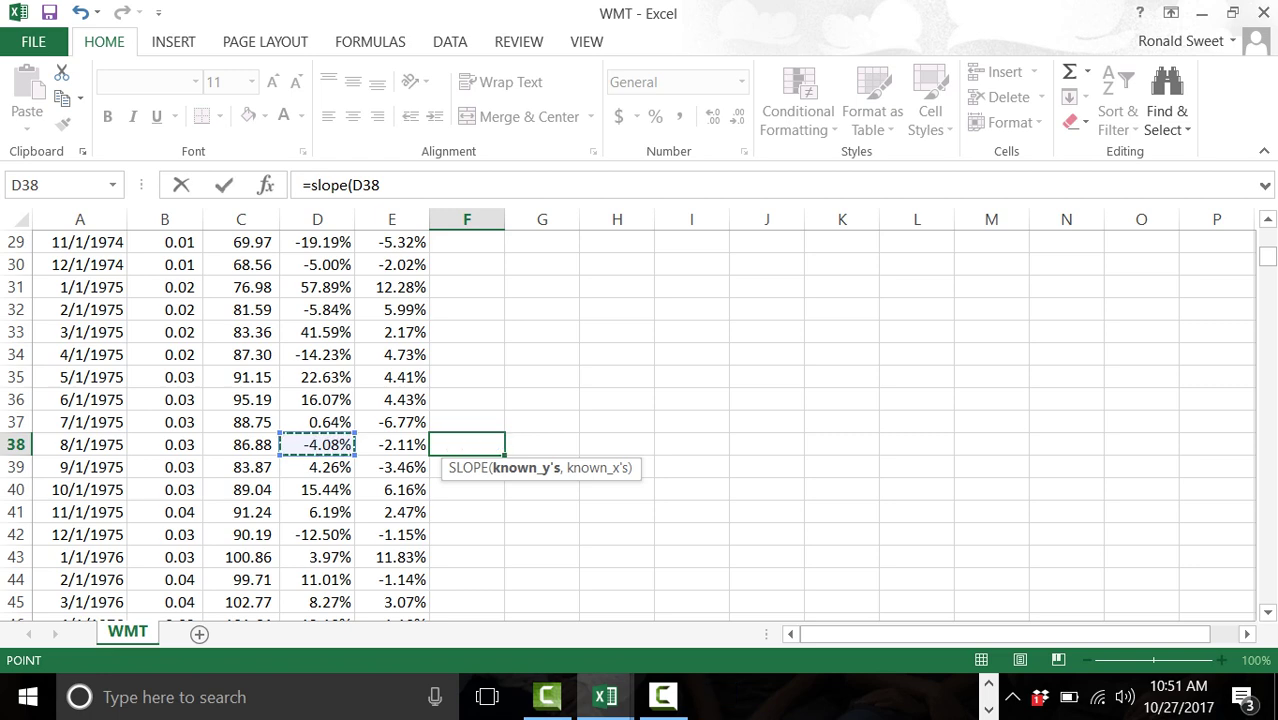
{"action": "key", "text": "ctrl+shift+Up"}
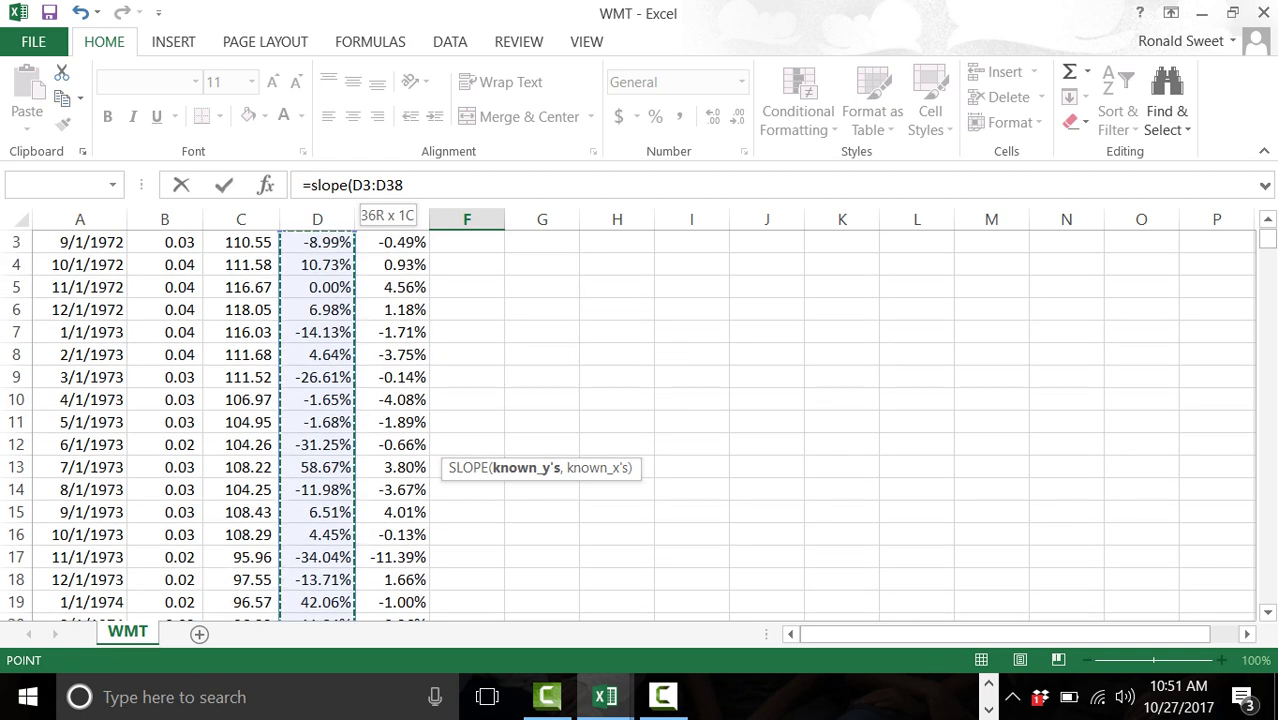
{"action": "type", "text": ","}
{"action": "key", "text": "Left"}
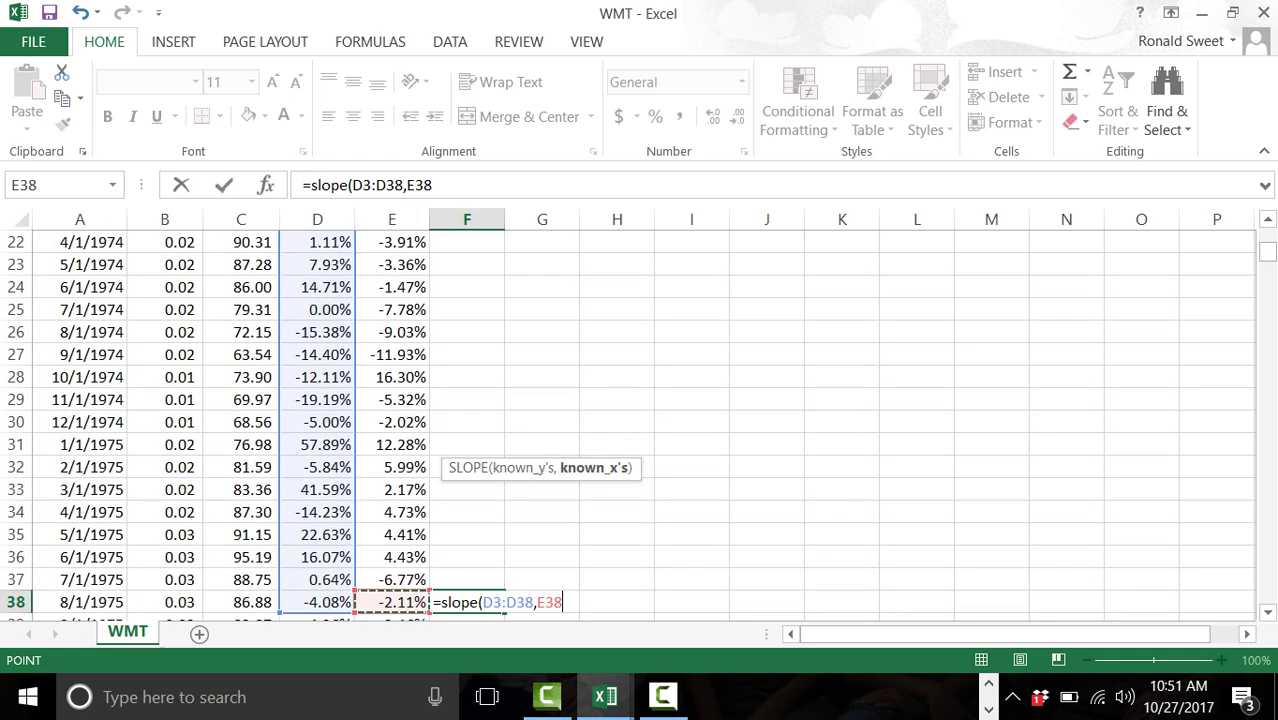
{"action": "key", "text": "ctrl+shift+Up"}
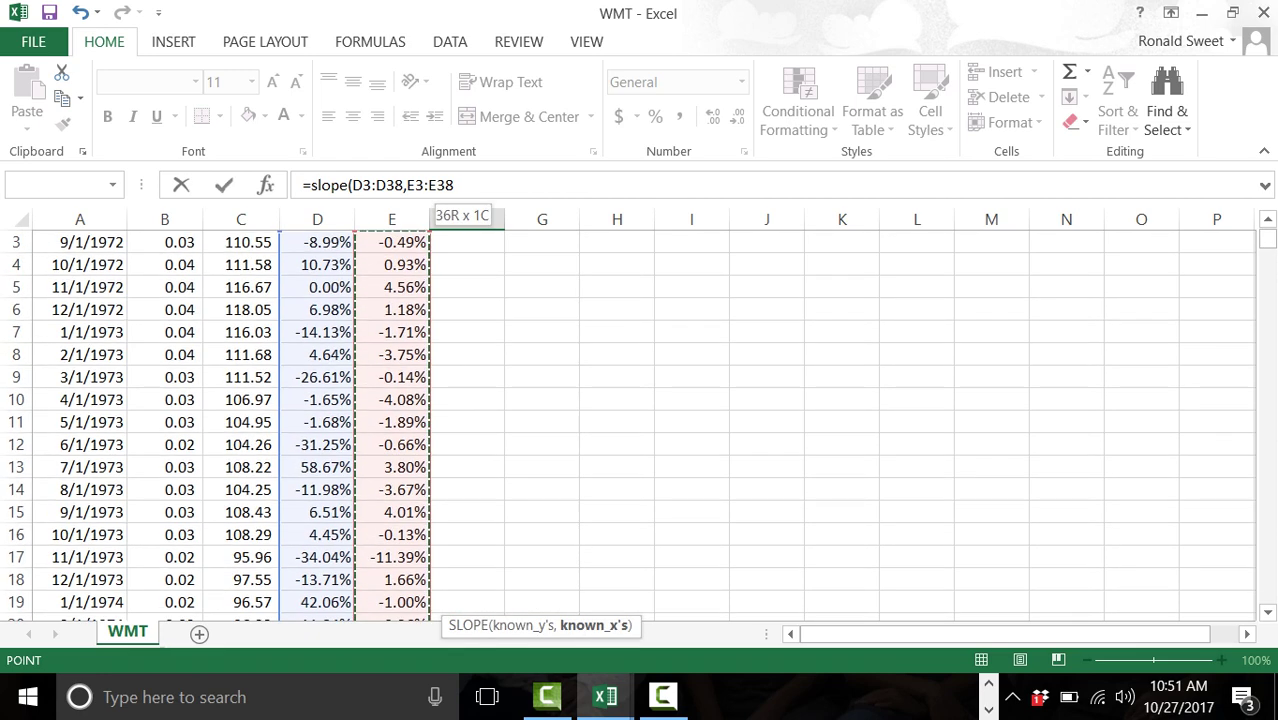
{"action": "key", "text": "Return"}
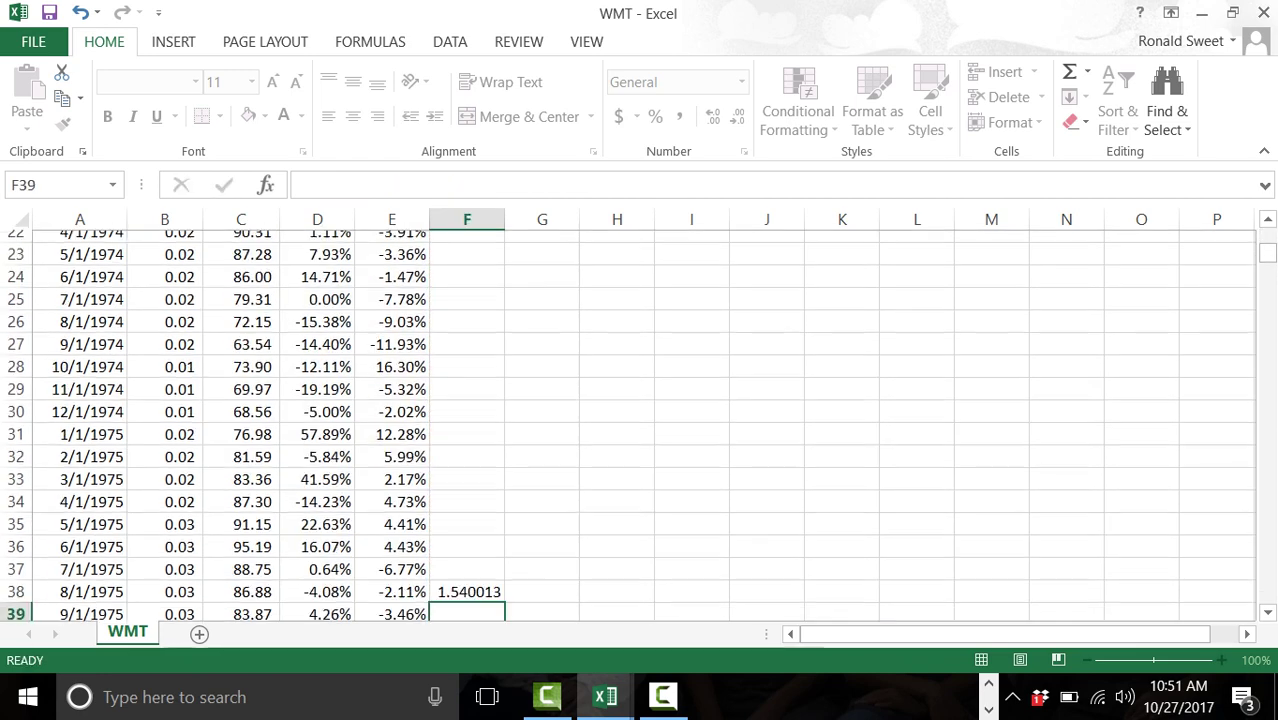
Step: Format F38 in comma style with two decimals and fill the rolling beta formula down column F alongside the data
{"action": "key", "text": "Up"}
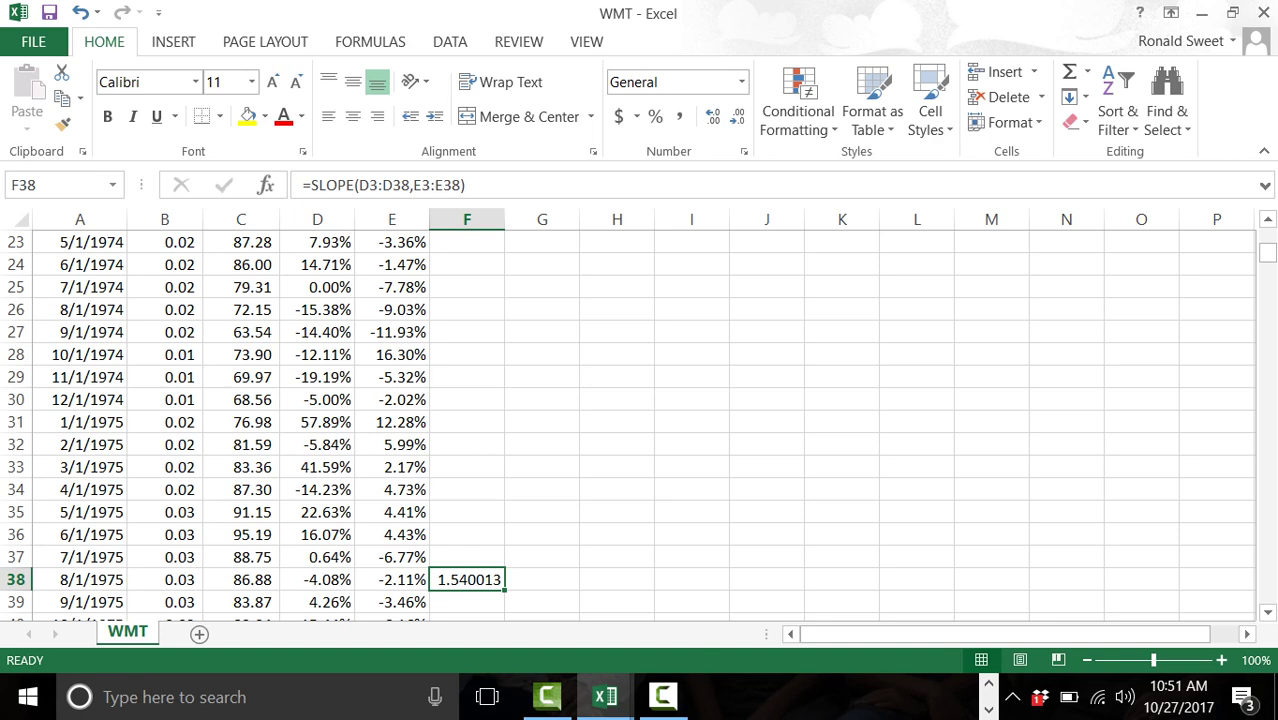
{"action": "left_click", "coordinate": [679, 116]}
{"action": "scroll", "coordinate": [640, 425], "scroll_direction": "down", "scroll_amount": 2}
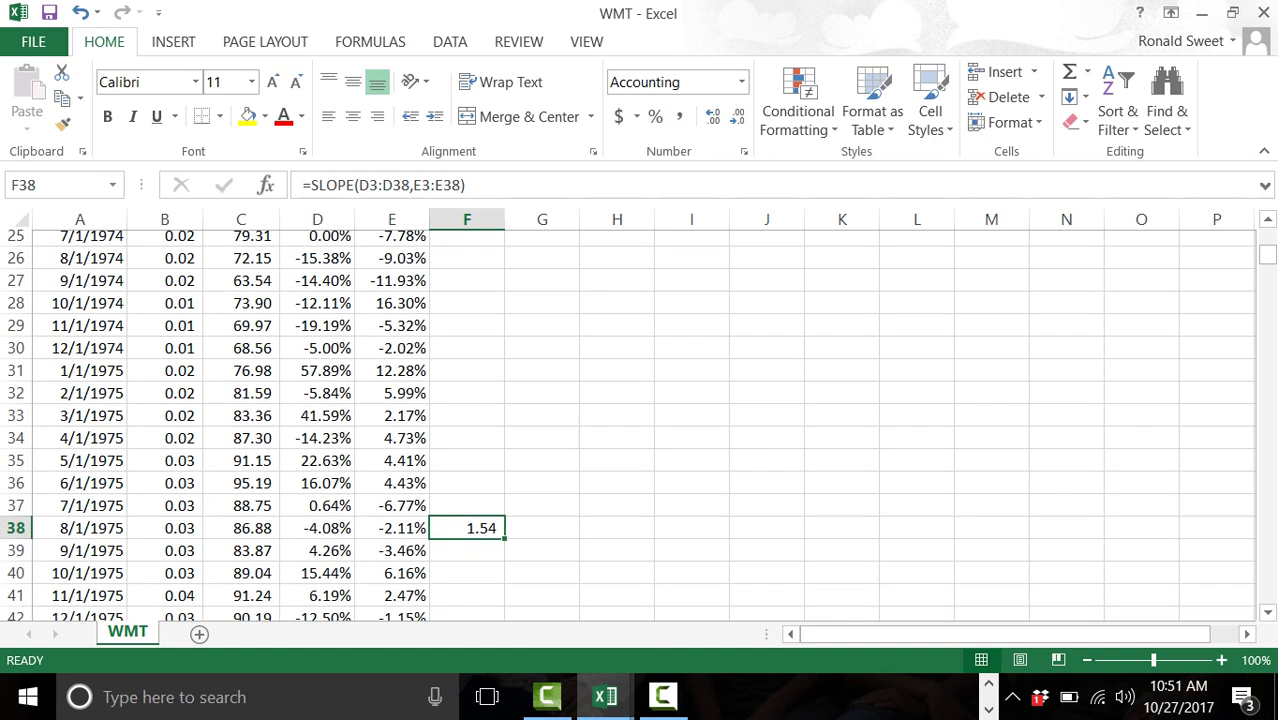
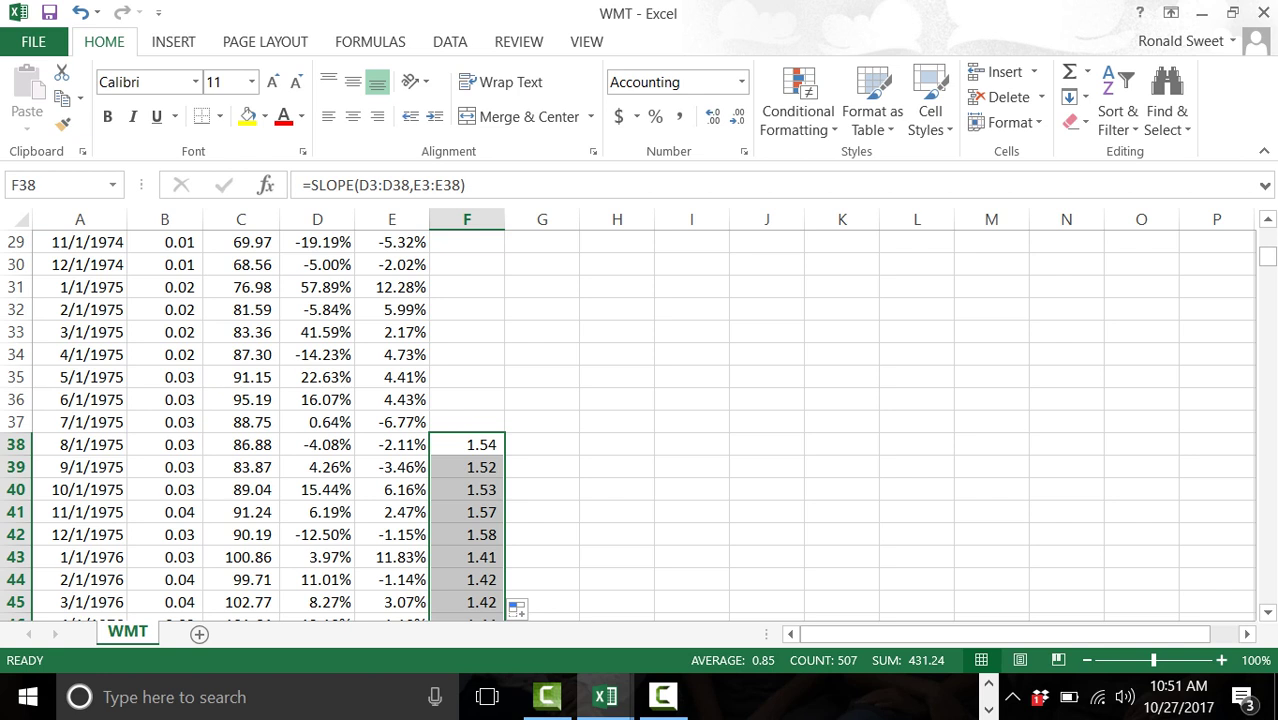
Step: Enter the percentile levels .5, .1 and .9 in cells G37, H37 and I37
{"action": "left_click", "coordinate": [541, 422]}
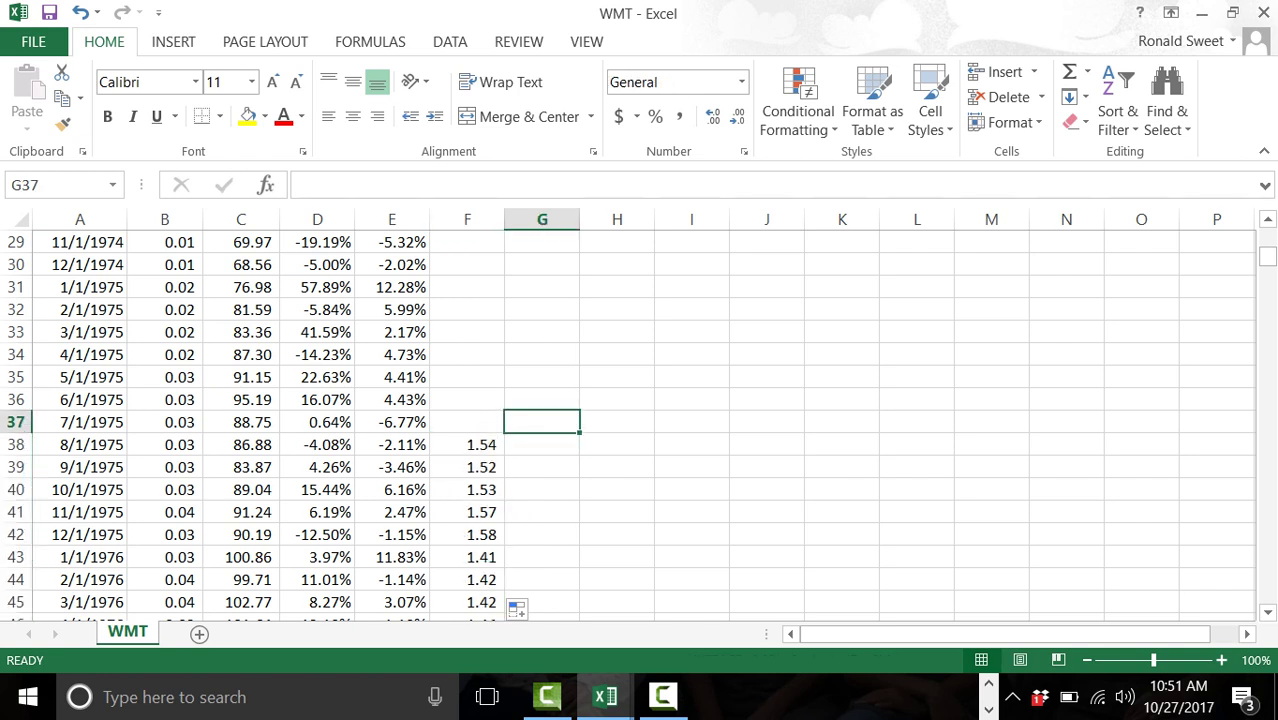
{"action": "type", "text": ".5"}
{"action": "key", "text": "Tab"}
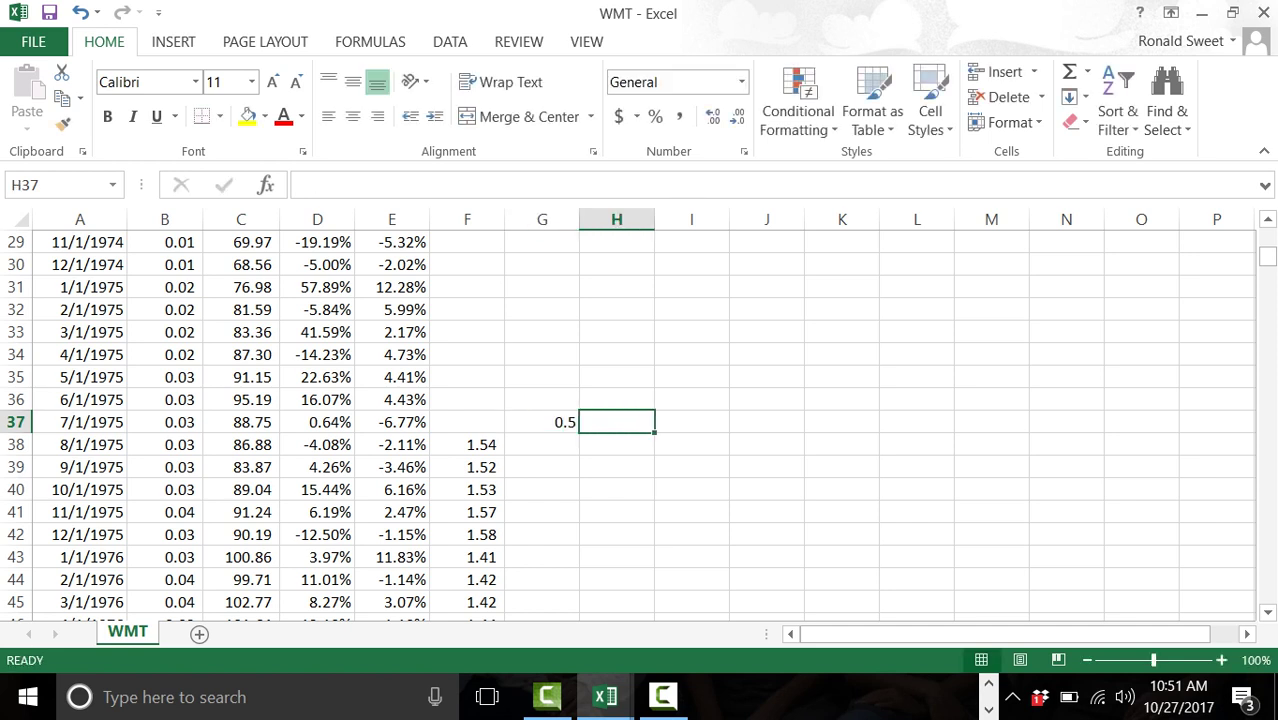
{"action": "type", "text": ".1"}
{"action": "key", "text": "Tab"}
{"action": "type", "text": ".9"}
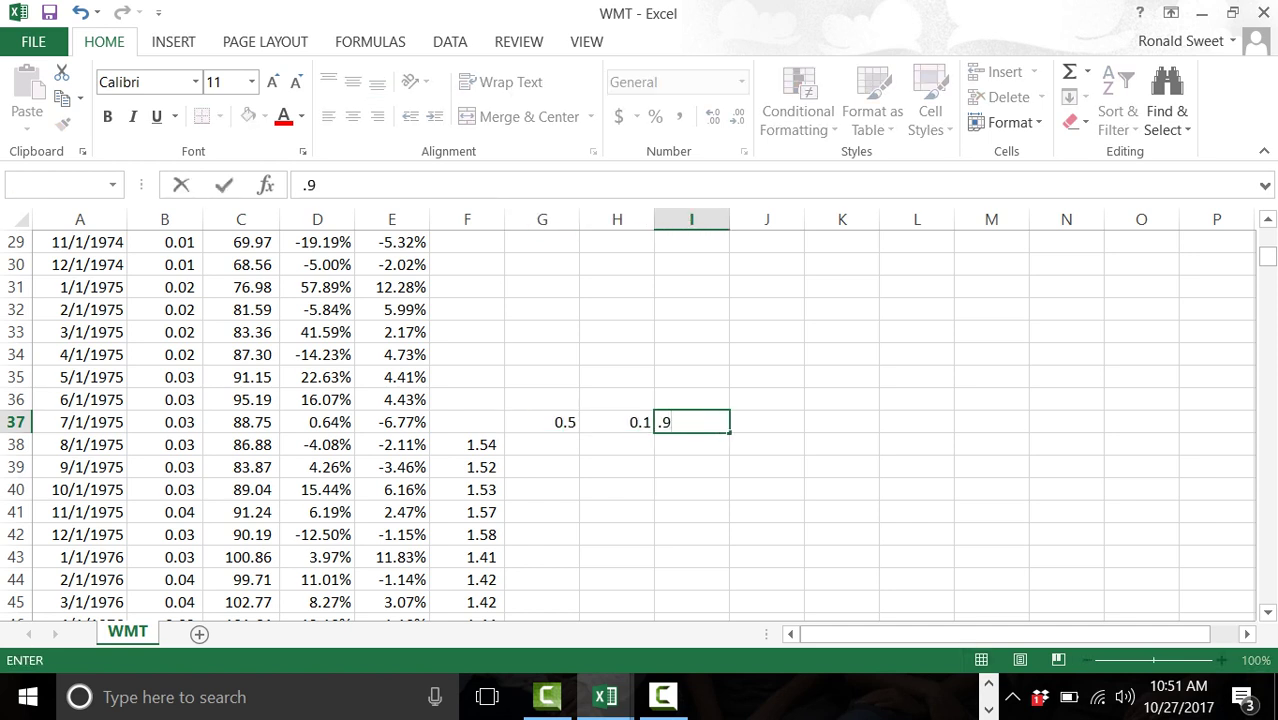
{"action": "key", "text": "Return"}
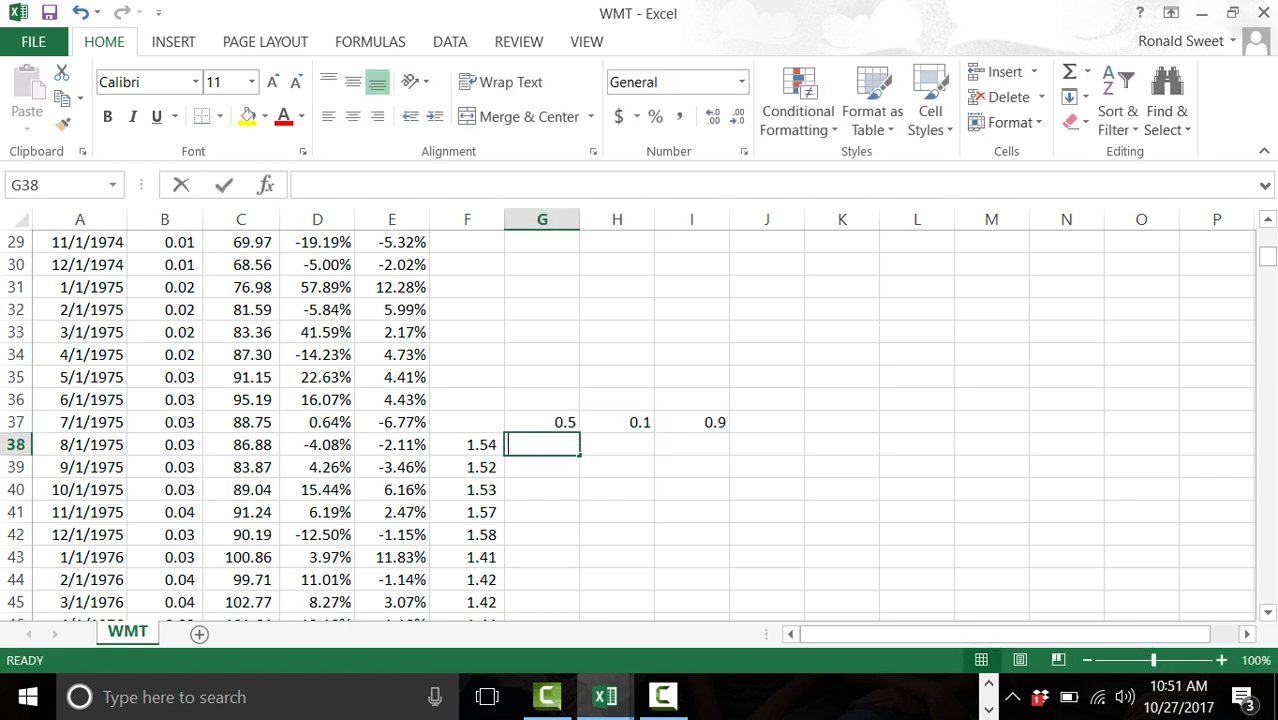
Step: Enter =PERCENTILE(F38:F544,G37) in G38 to compute the median of the rolling betas
{"action": "type", "text": "=percent"}
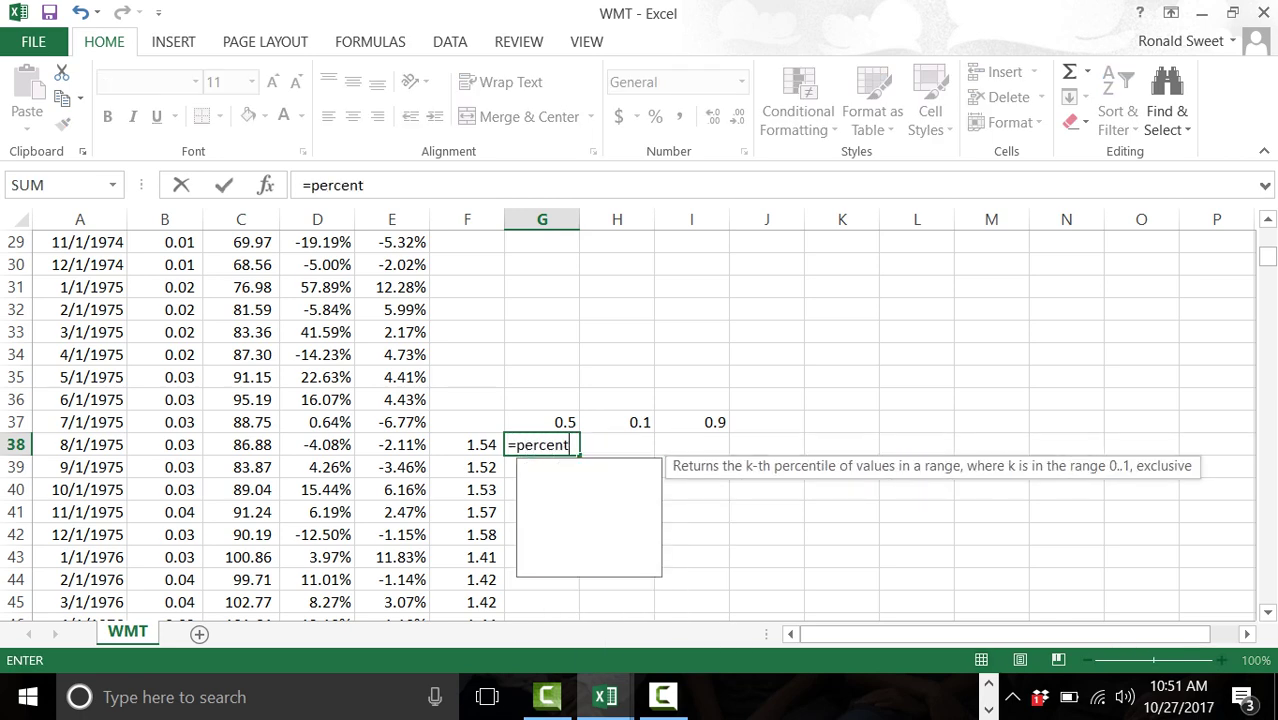
{"action": "type", "text": "ile("}
{"action": "key", "text": "Left"}
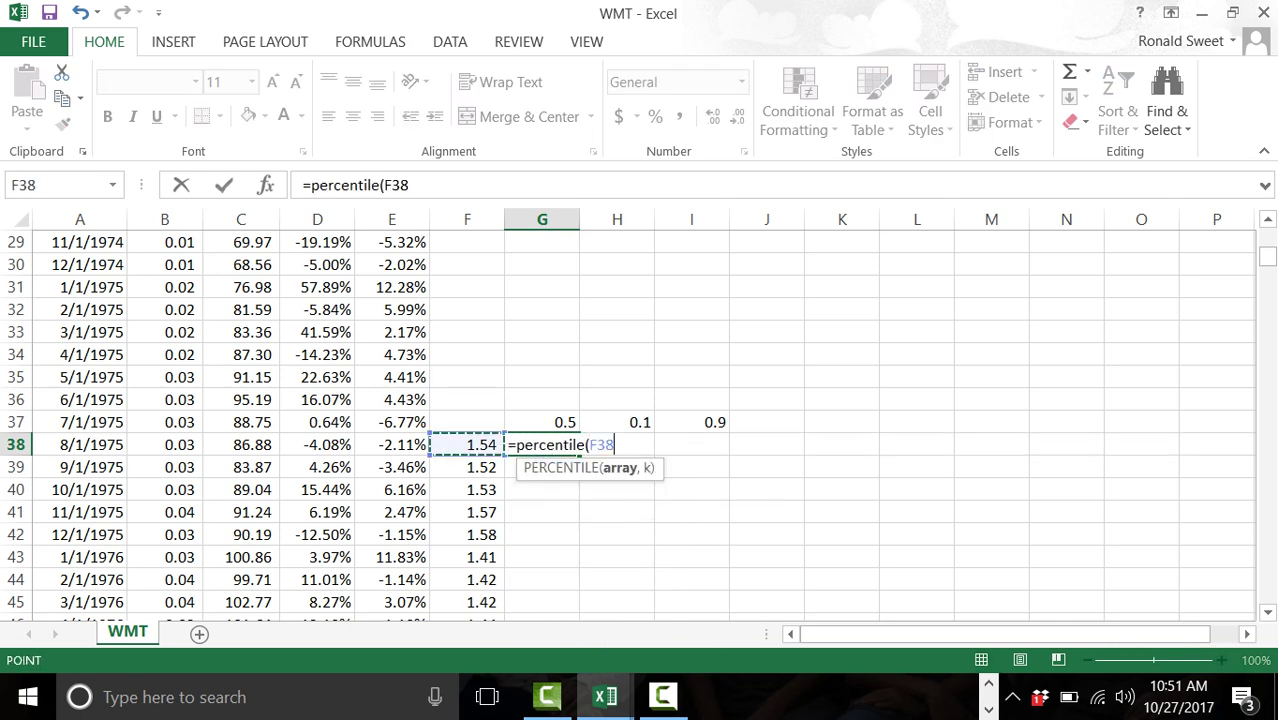
{"action": "key", "text": "ctrl+shift+Down"}
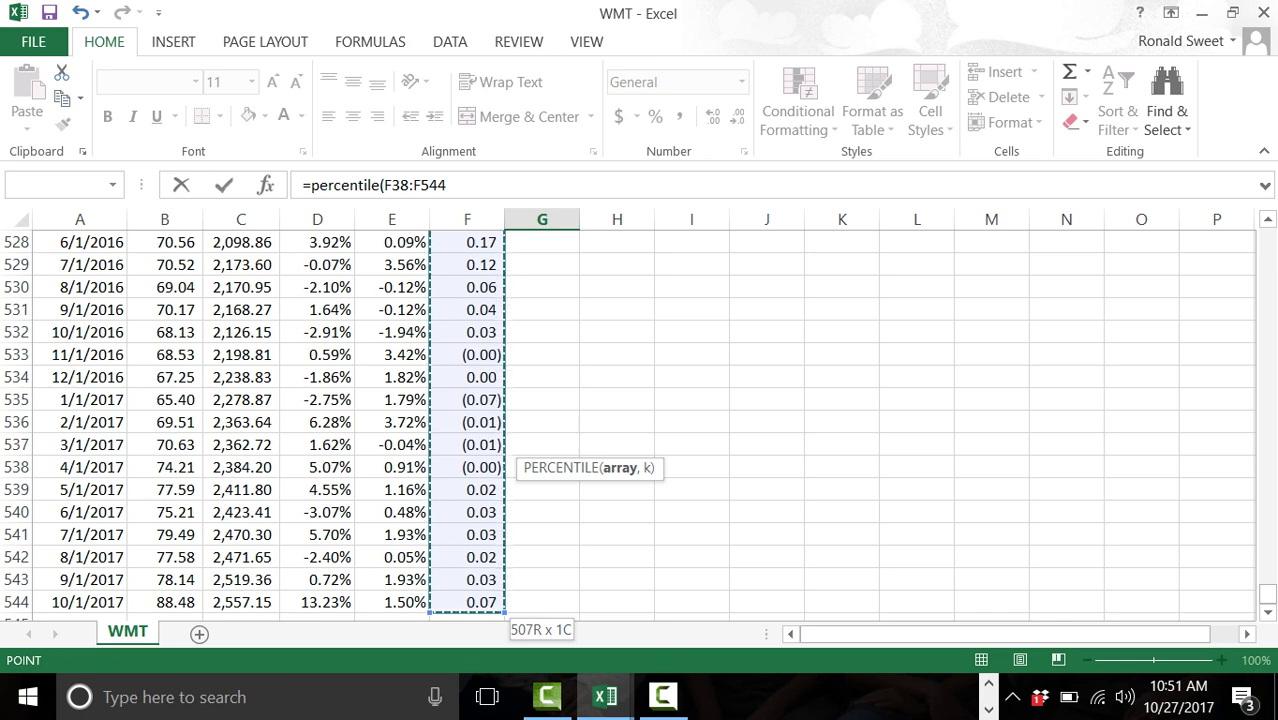
{"action": "type", "text": ","}
{"action": "key", "text": "Up"}
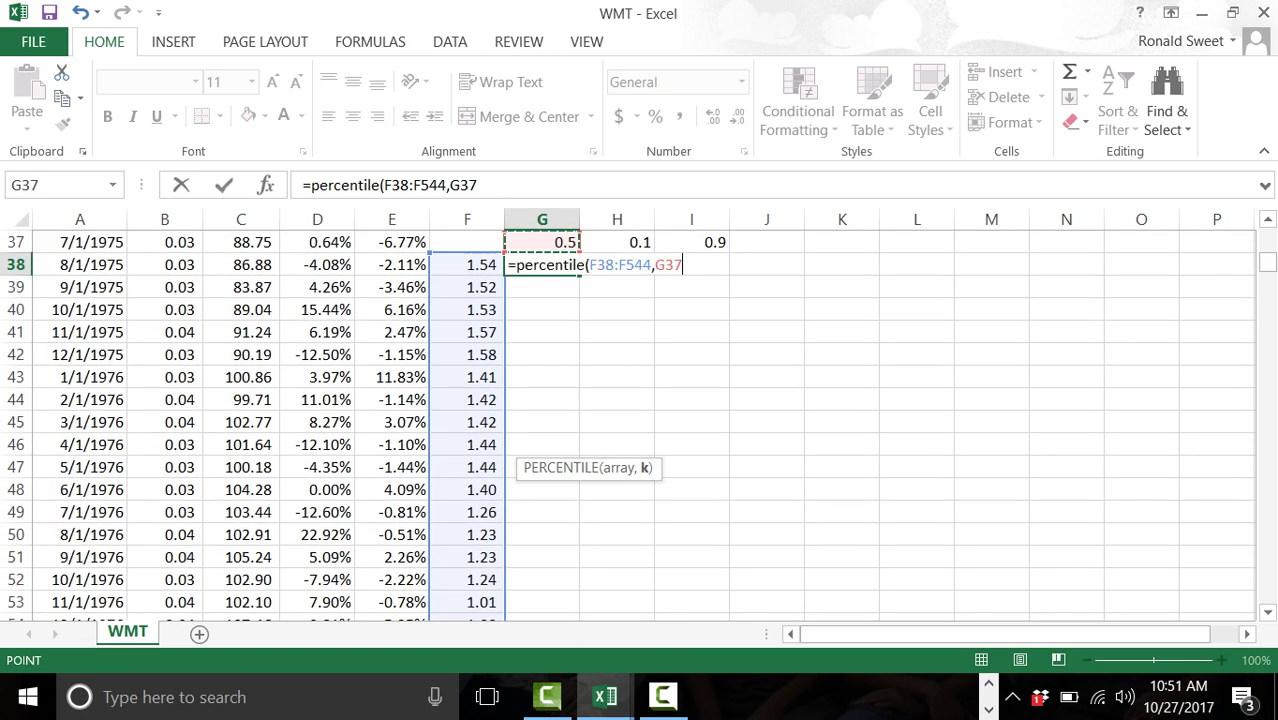
{"action": "type", "text": ")"}
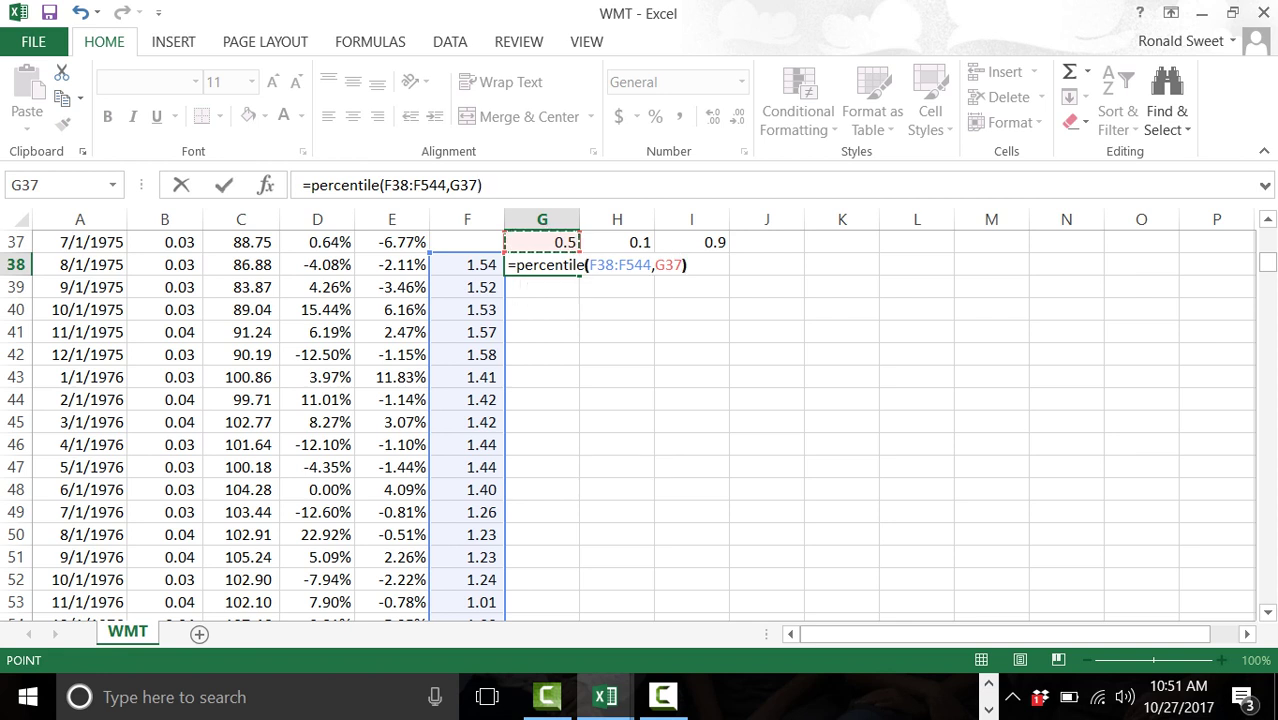
{"action": "key", "text": "Return"}
Step: Lock the column of the beta range in G38's formula, making it =PERCENTILE($F38:$F544,G37)
{"action": "key", "text": "Up"}
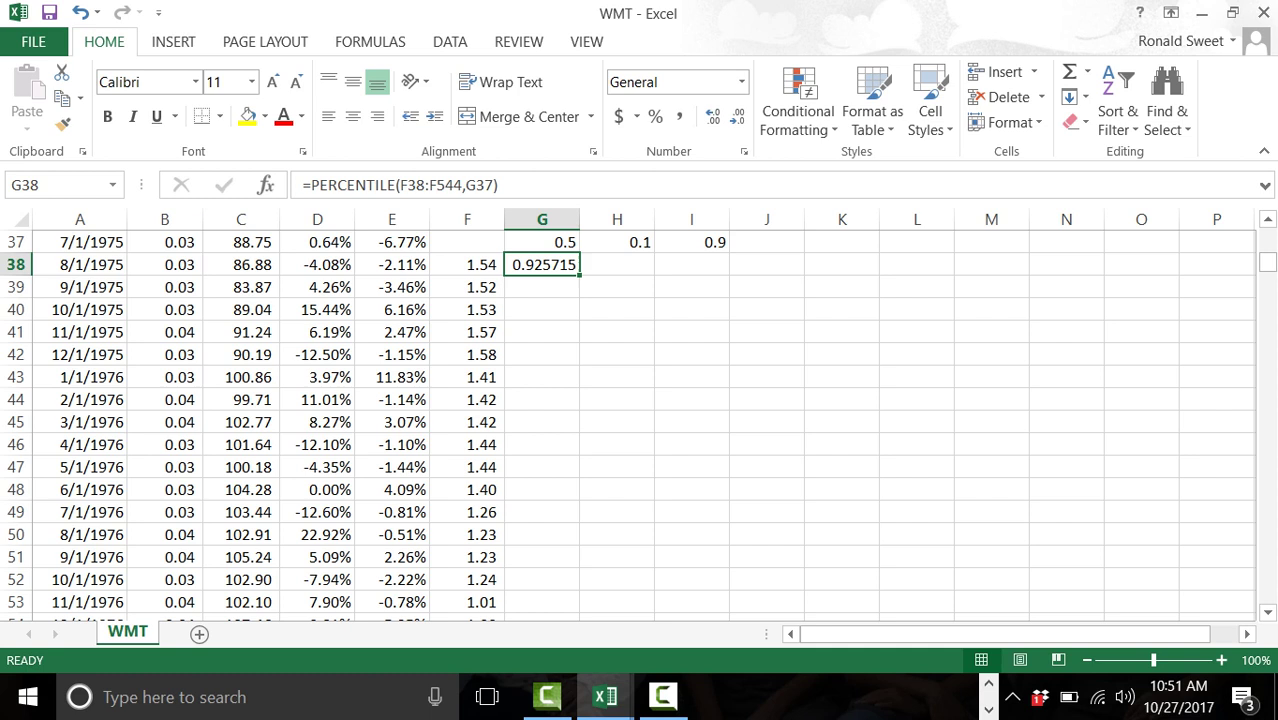
{"action": "left_click", "coordinate": [400, 185]}
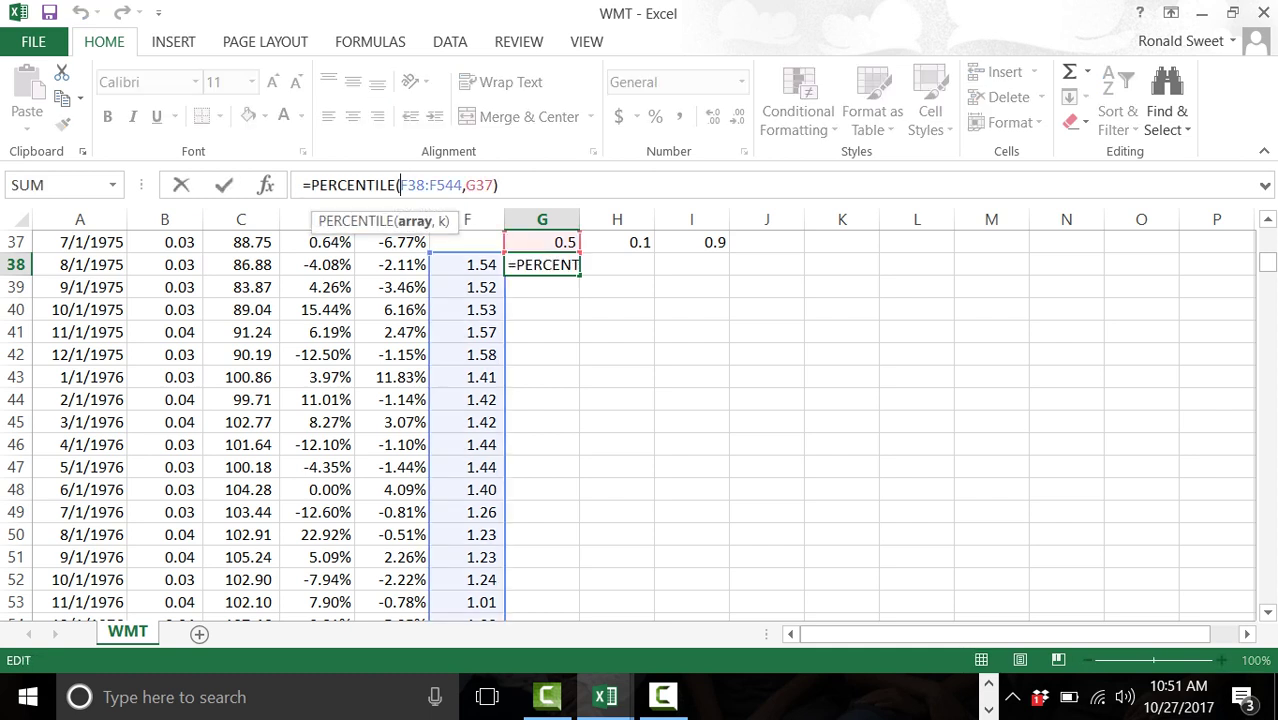
{"action": "type", "text": "$F$"}
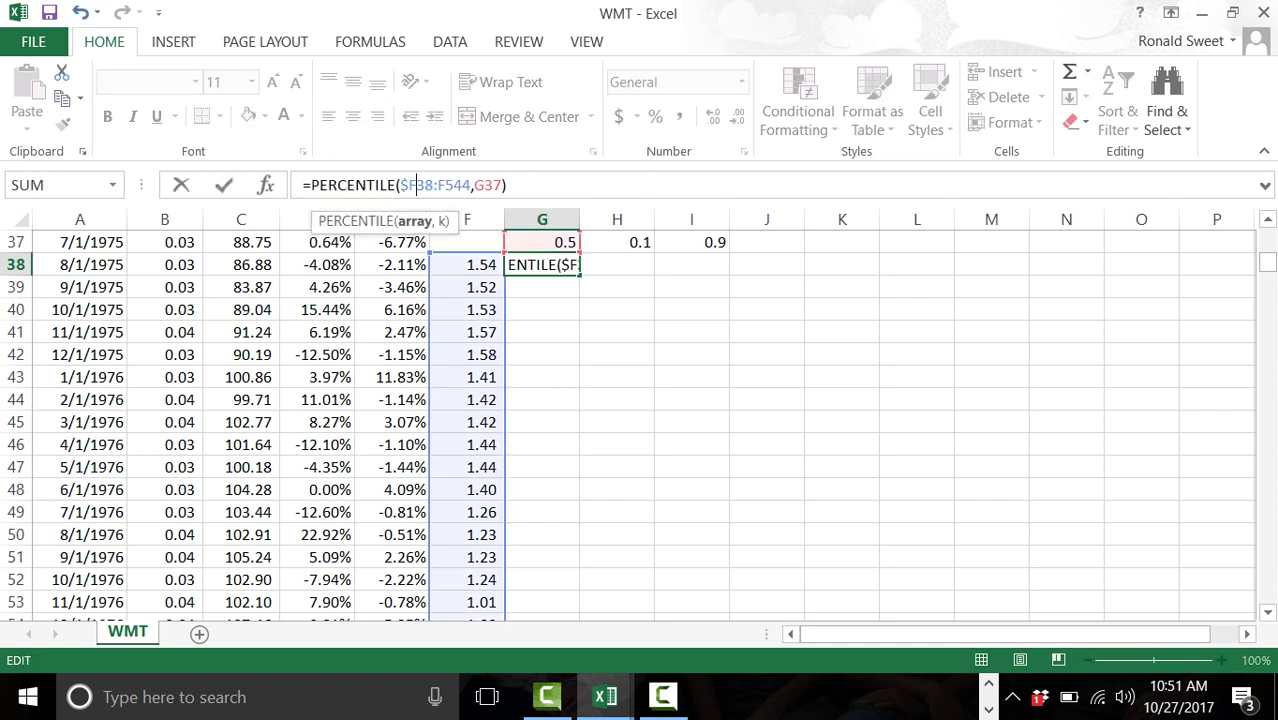
{"action": "key", "text": "Right"}
{"action": "key", "text": "Right"}
{"action": "type", "text": "$"}
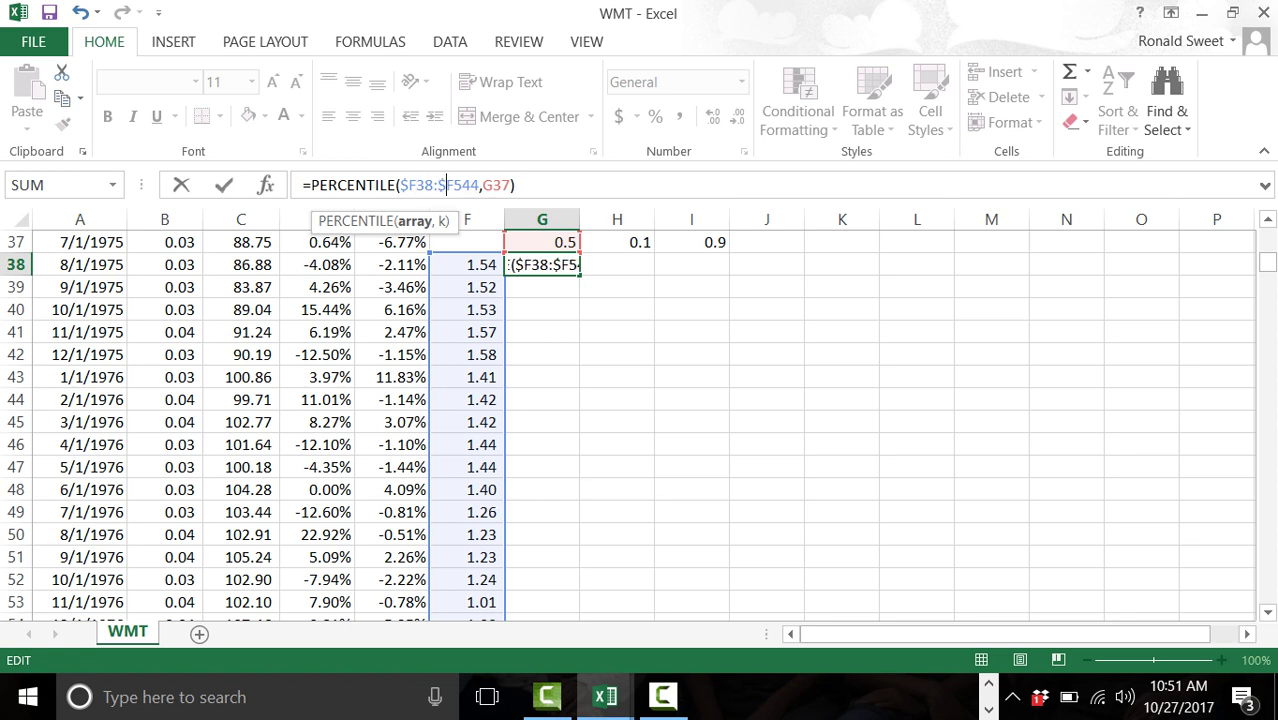
{"action": "key", "text": "Return"}
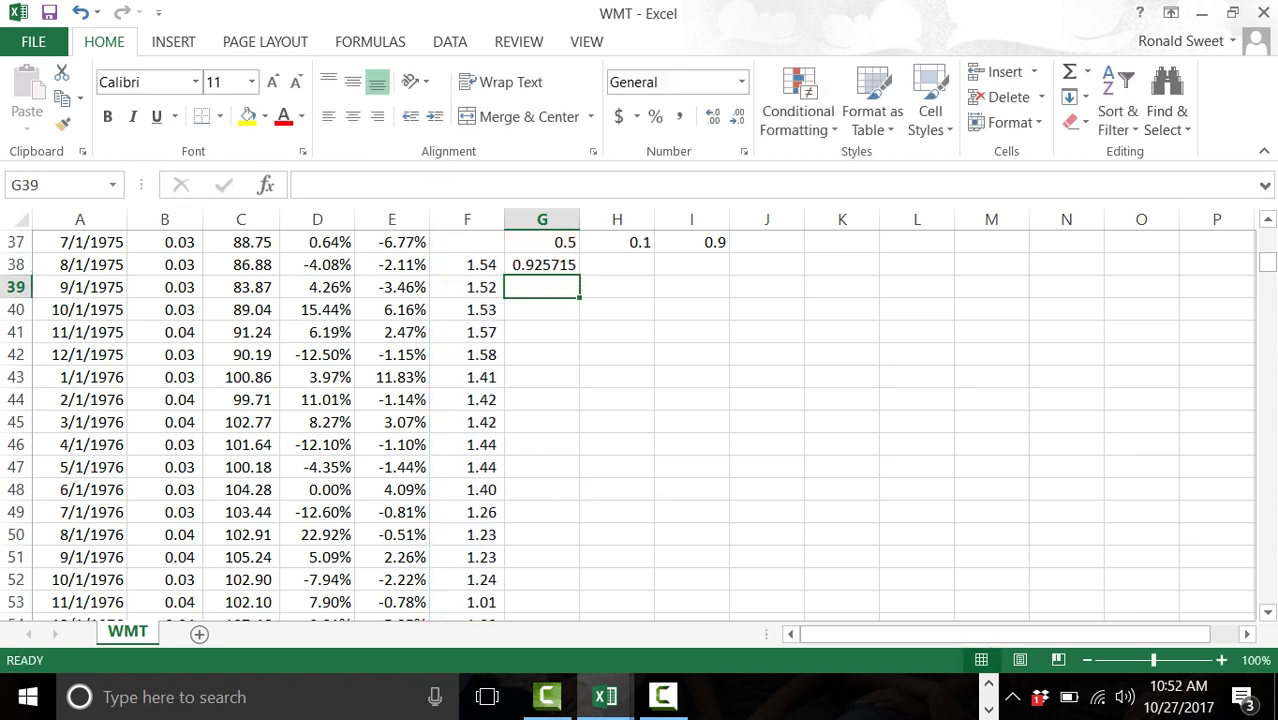
Step: Copy the percentile formula from G38 across to I38 and format G38:I38 in comma style with two decimals
{"action": "left_click", "coordinate": [542, 264]}
{"action": "key", "text": "ctrl+c"}
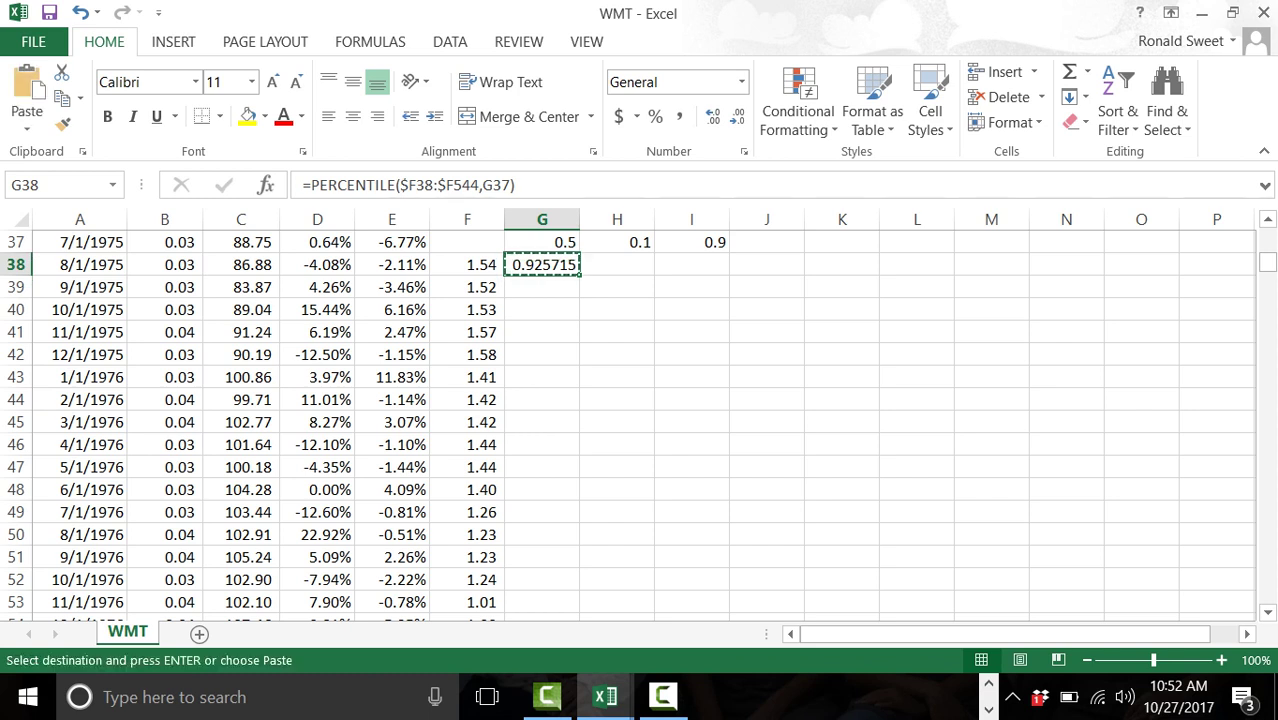
{"action": "key", "text": "shift+Right"}
{"action": "key", "text": "shift+Right"}
{"action": "key", "text": "Return"}
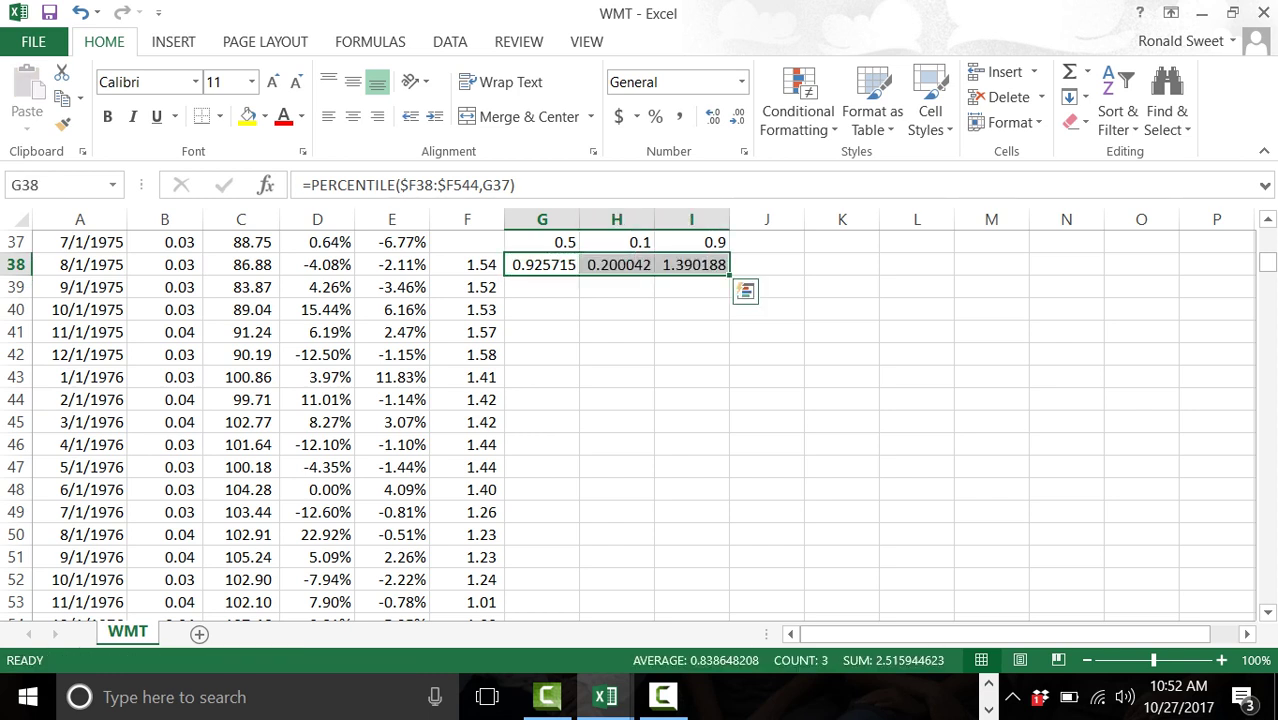
{"action": "left_click", "coordinate": [679, 117]}
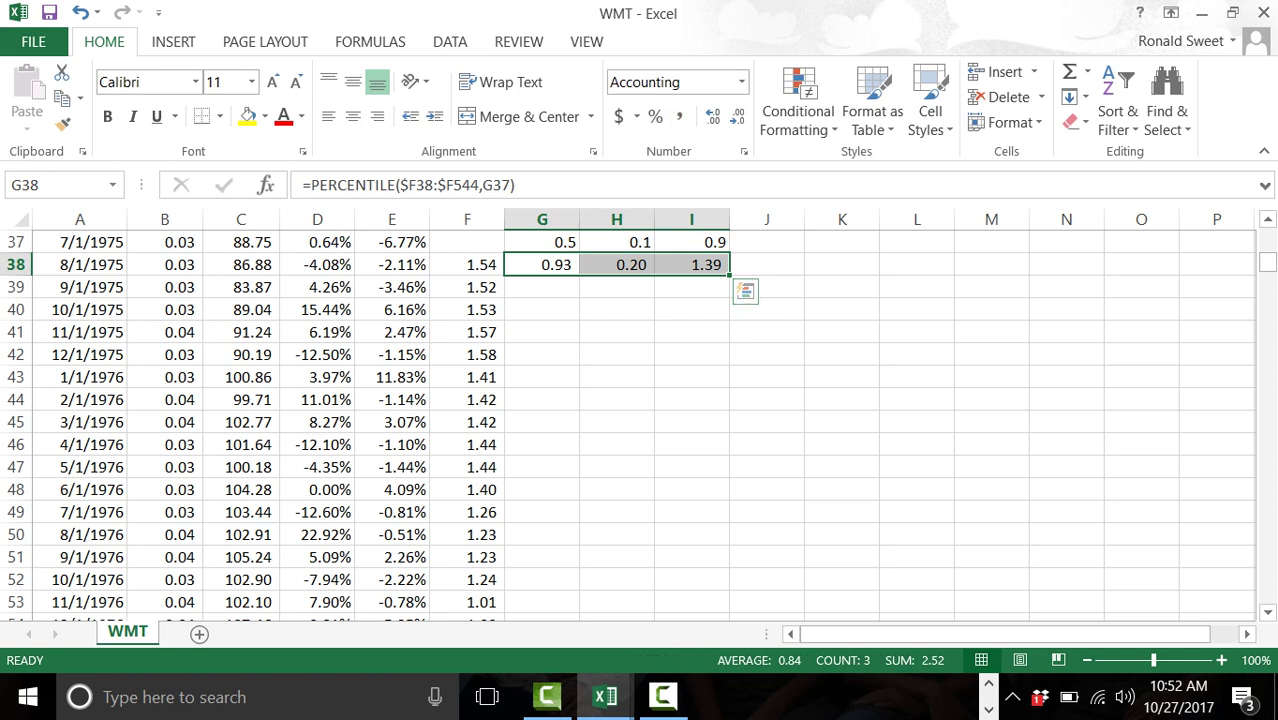
Step: Format the percentile levels in G37:I37 as percentages
{"action": "left_click", "coordinate": [542, 242]}
{"action": "key", "text": "shift+Right"}
{"action": "key", "text": "shift+Right"}
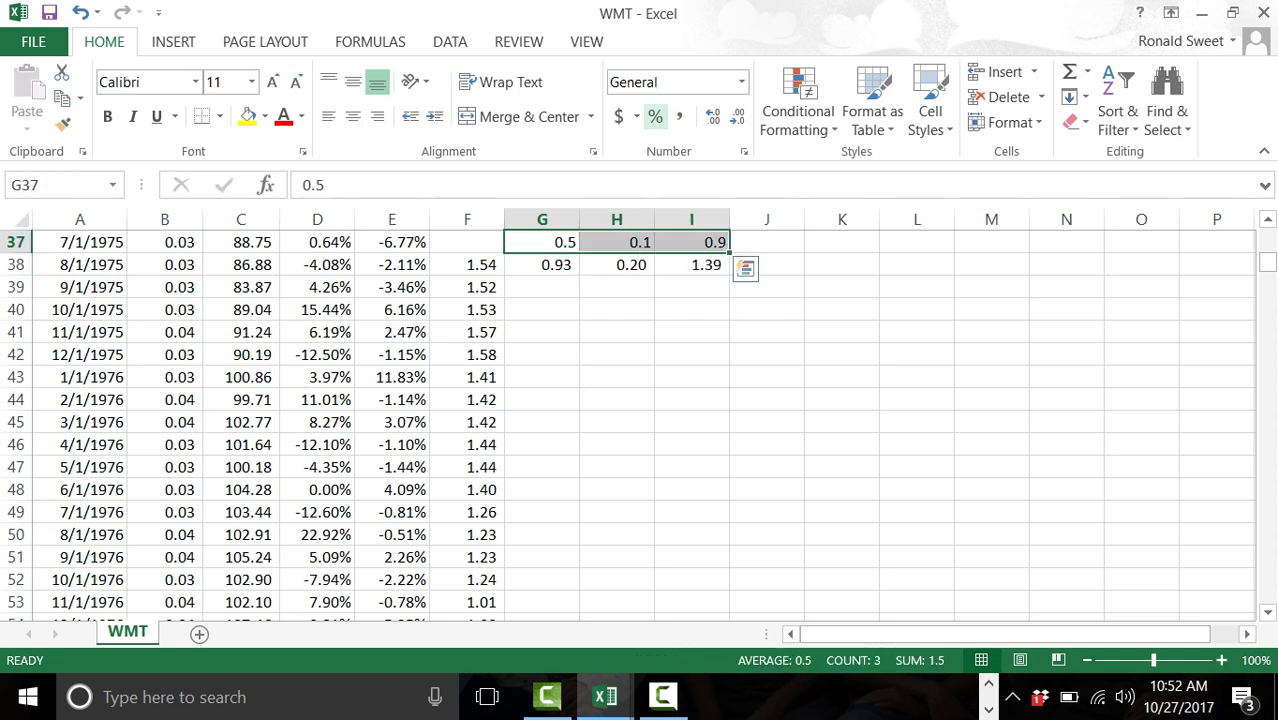
{"action": "left_click", "coordinate": [655, 116]}
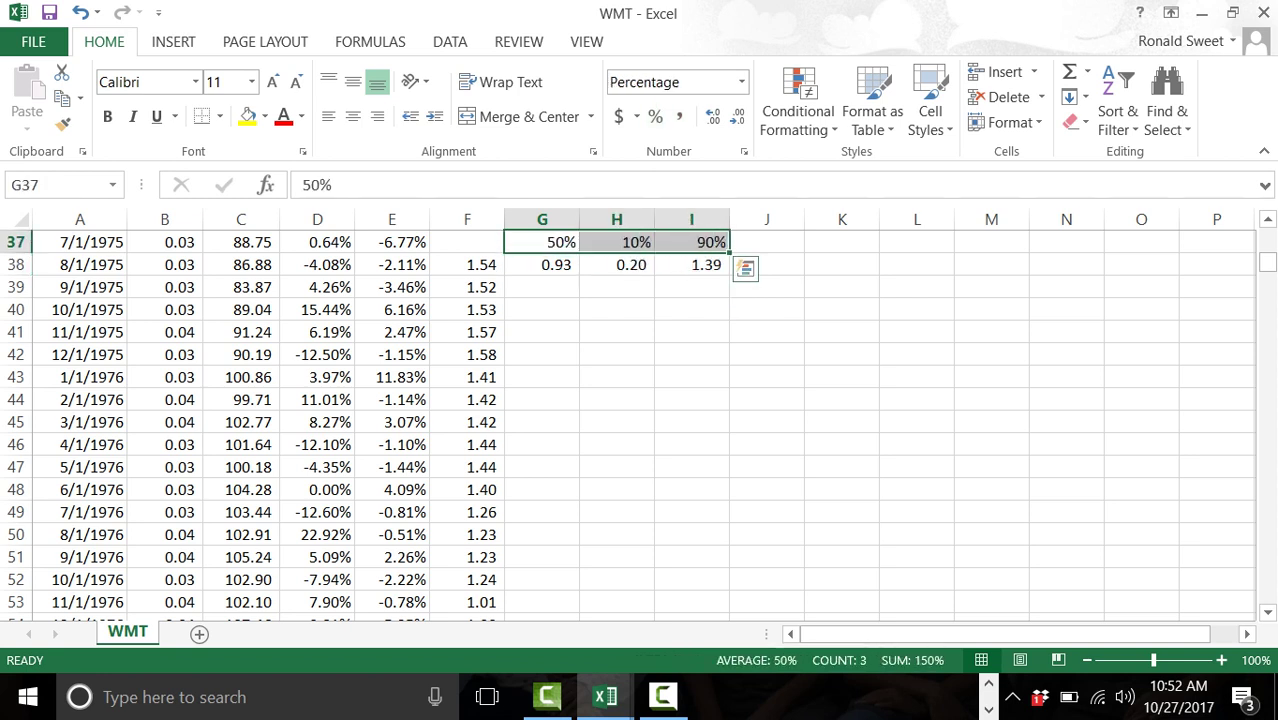
Step: Check the percentile formulas in G38, H38 and I38
{"action": "left_click", "coordinate": [542, 264]}
{"action": "key", "text": "shift+Right"}
{"action": "key", "text": "shift+Right"}
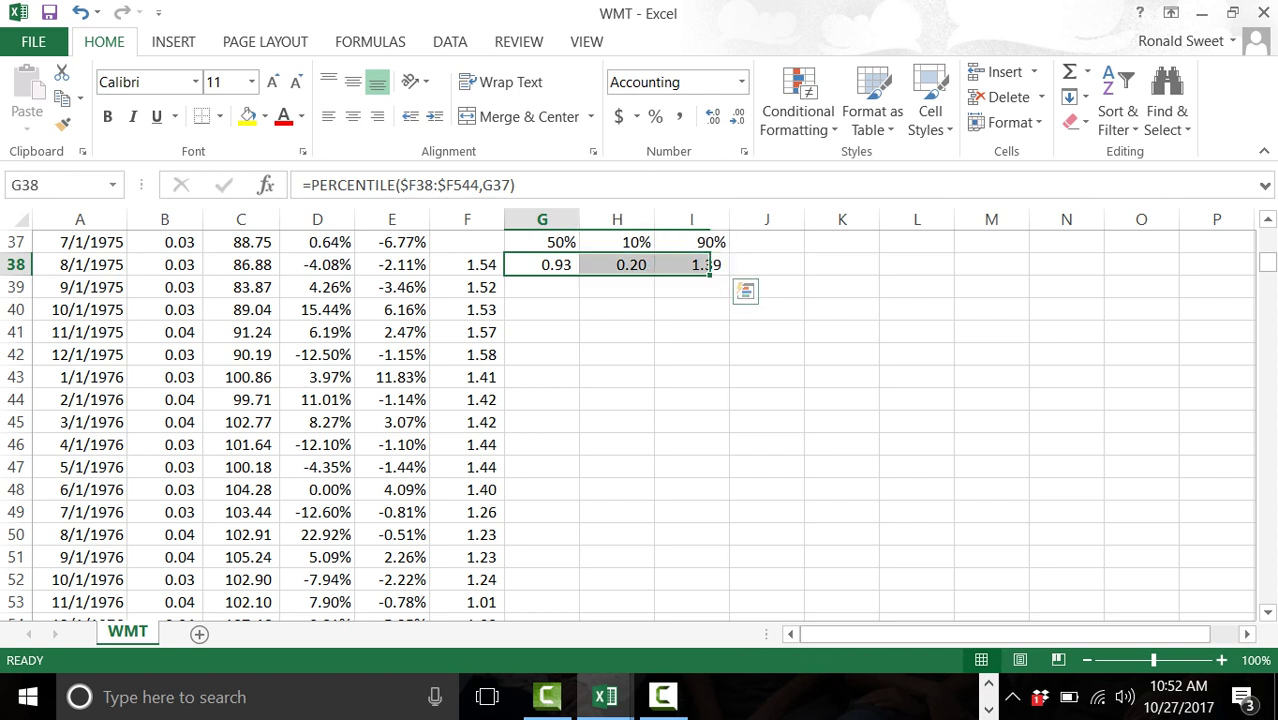
{"action": "key", "text": "shift+Left"}
{"action": "key", "text": "shift+Left"}
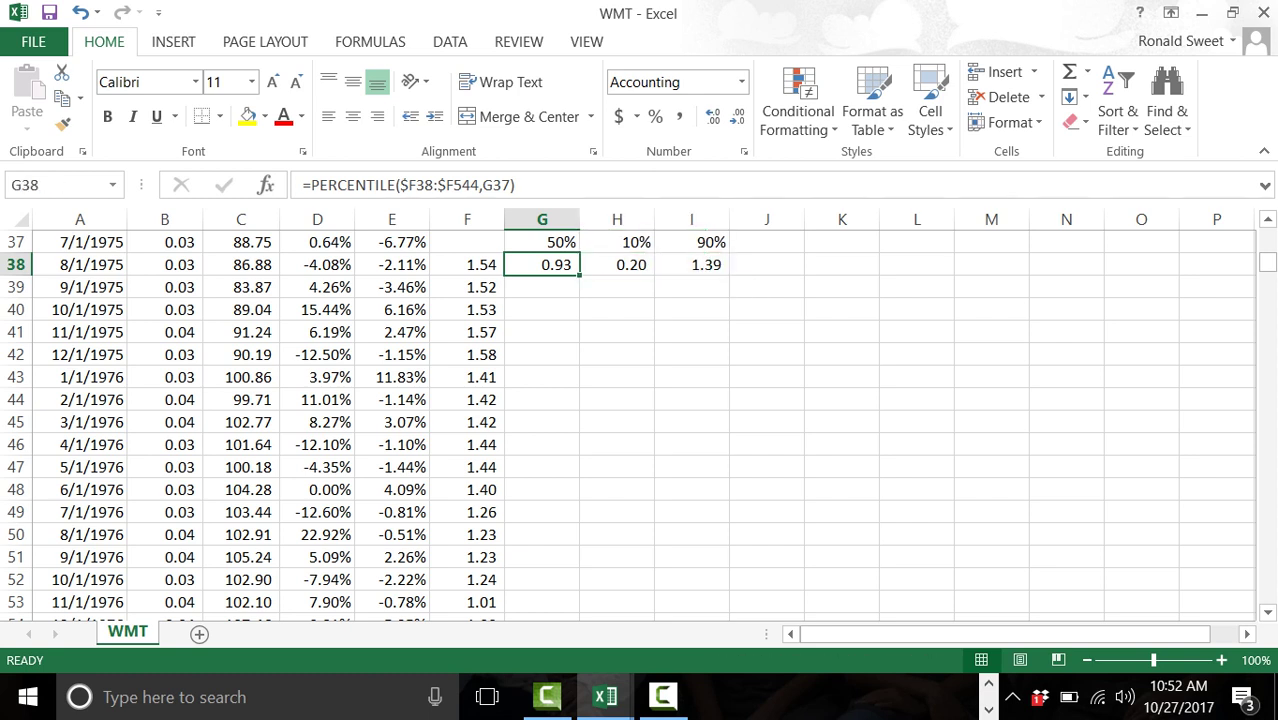
{"action": "left_click", "coordinate": [616, 264]}
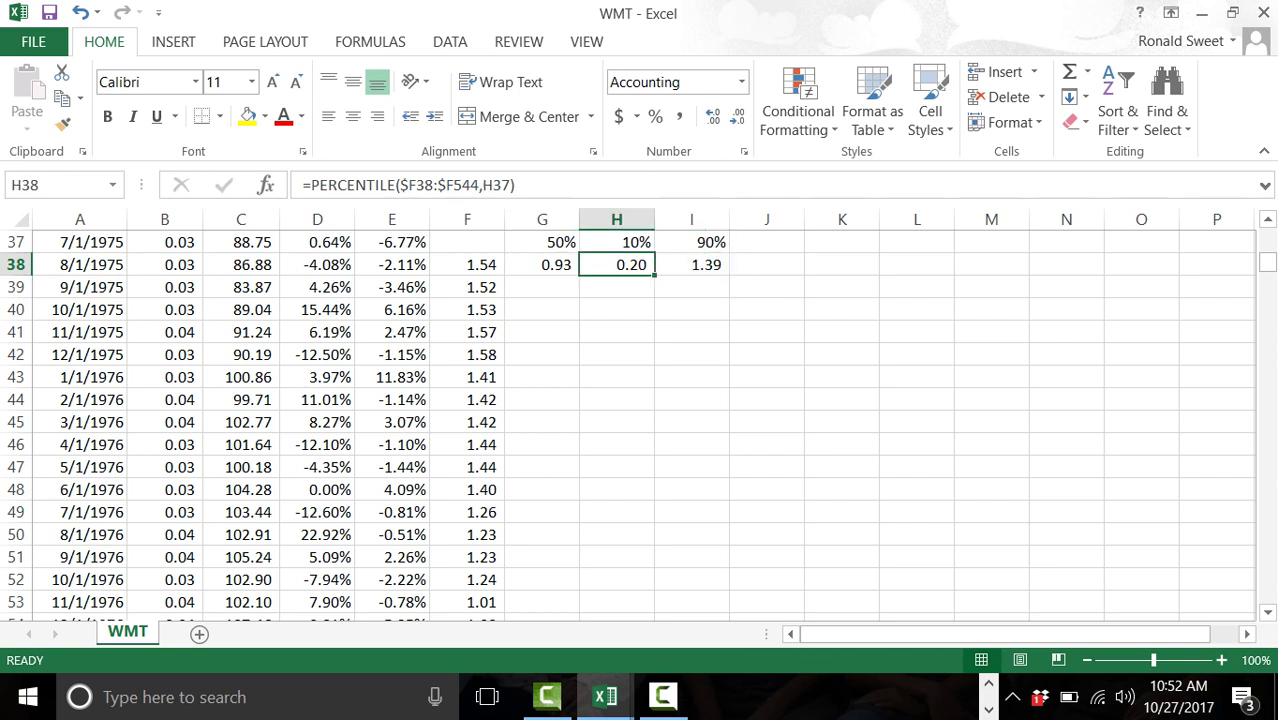
{"action": "left_click", "coordinate": [691, 264]}
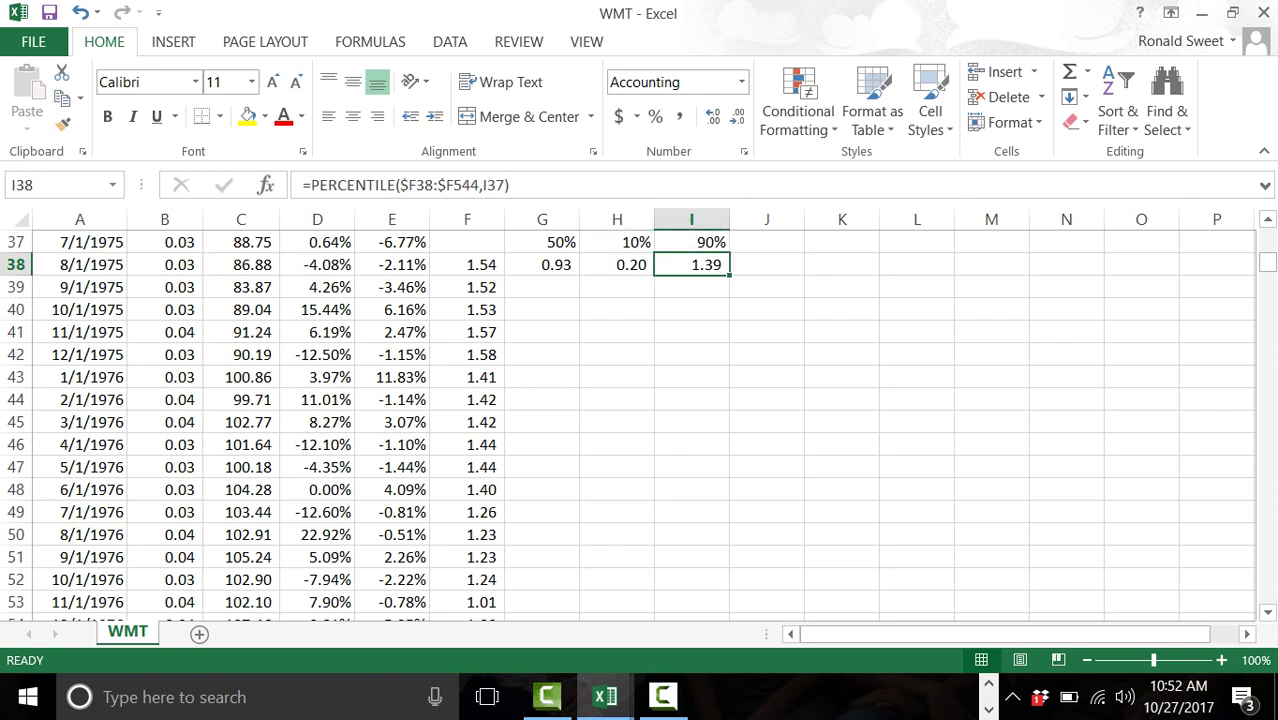
Step: Enter =+G38 in G39 so it repeats the percentile value from the cell above
{"action": "left_click", "coordinate": [542, 287]}
{"action": "type", "text": "+"}
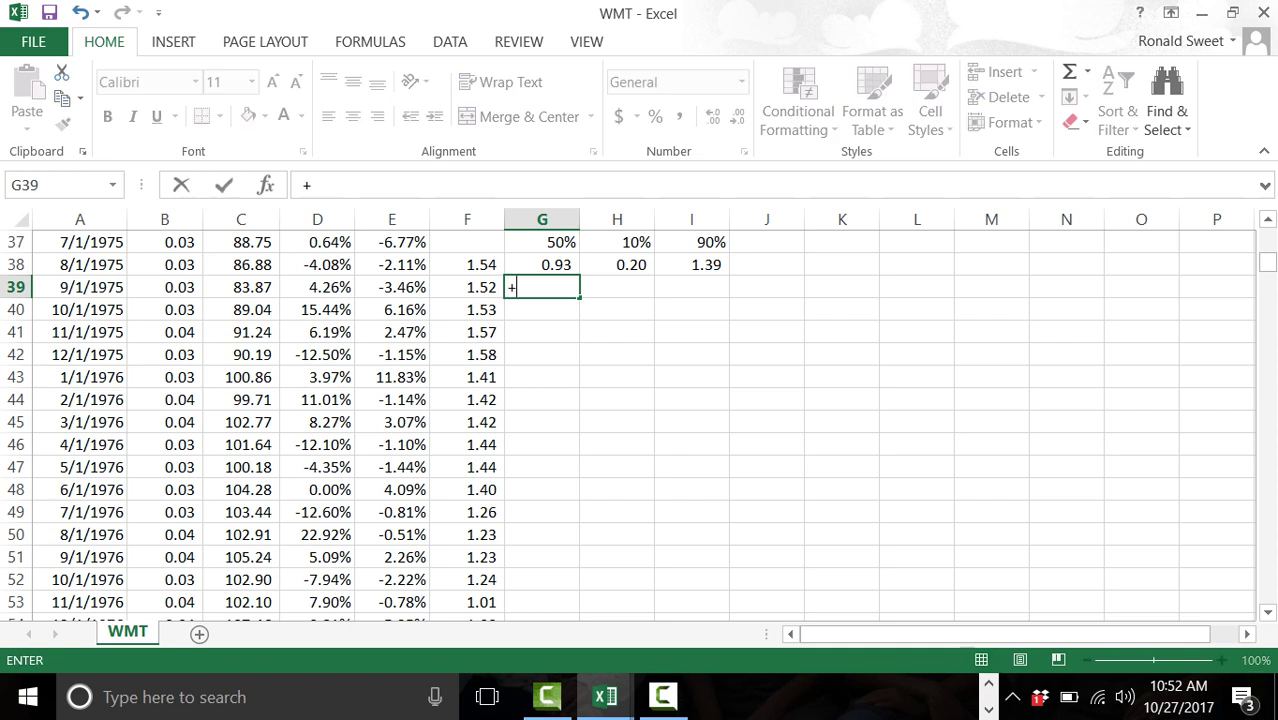
{"action": "key", "text": "Up"}
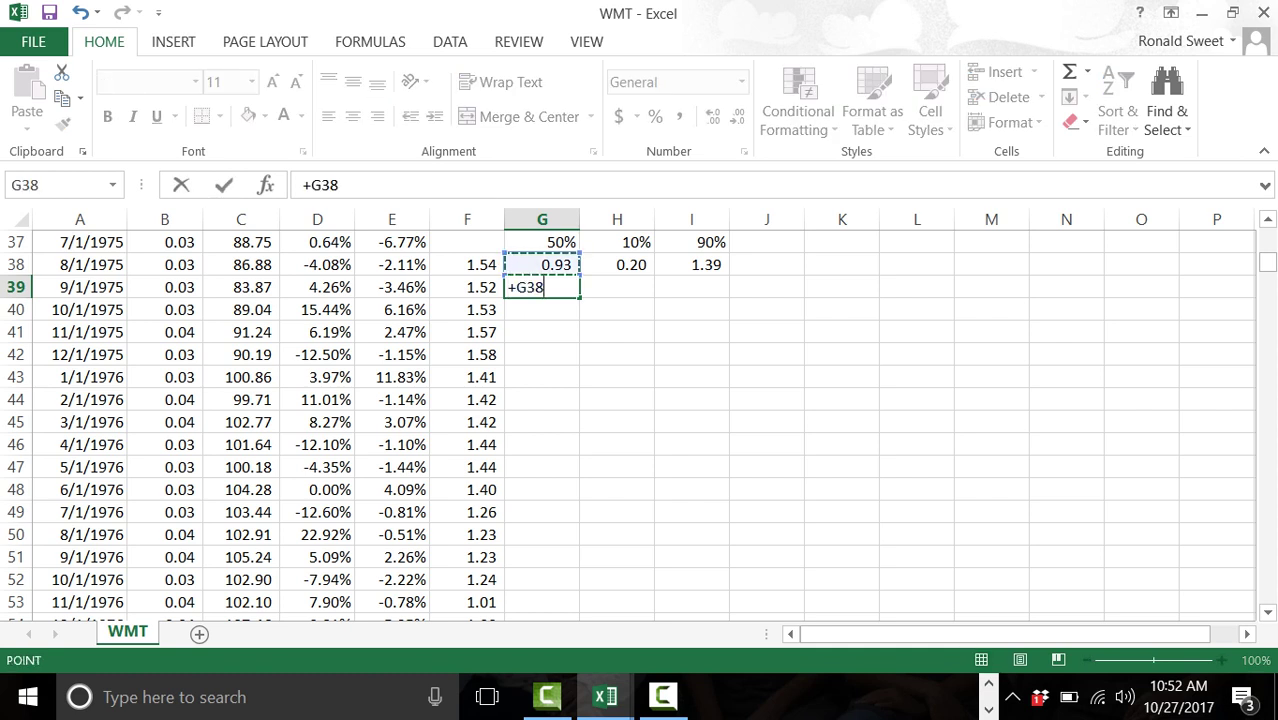
{"action": "key", "text": "Return"}
Step: Copy the G39 formula across to I39 and fill G39:I39 down to the last data row, 544
{"action": "left_click", "coordinate": [542, 287]}
{"action": "key", "text": "ctrl+c"}
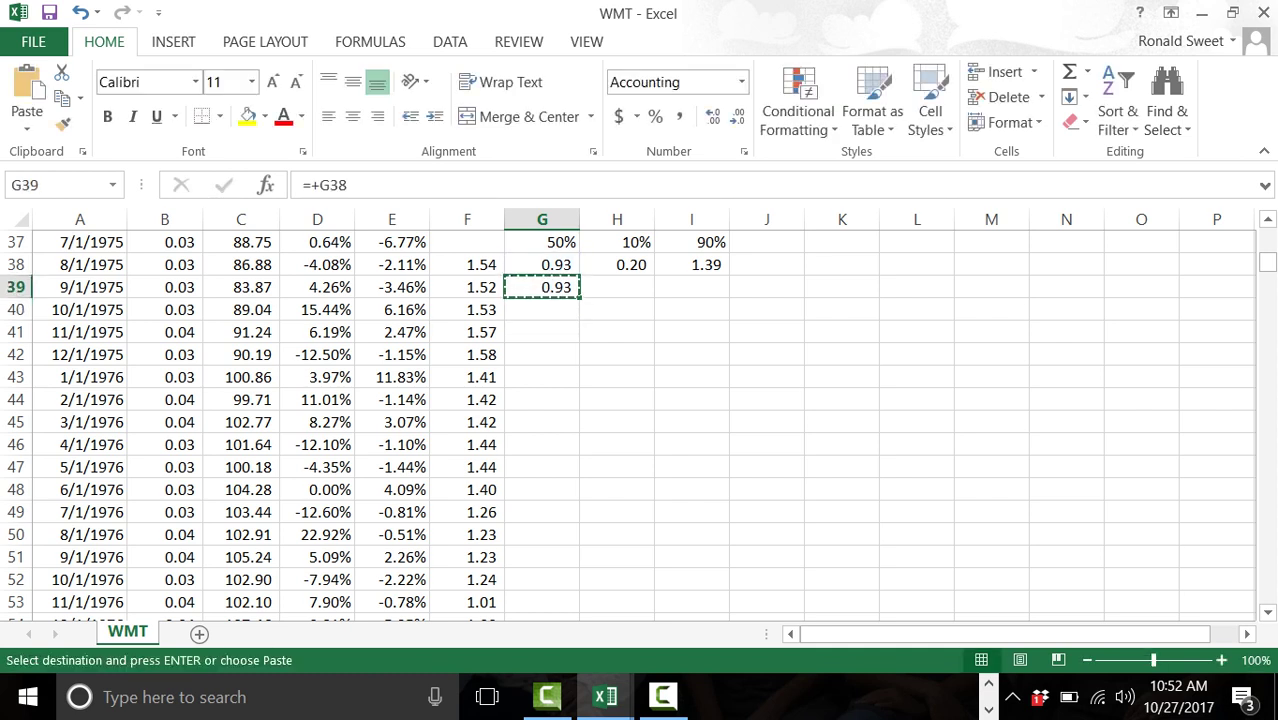
{"action": "left_click_drag", "start_coordinate": [542, 287], "coordinate": [691, 287]}
{"action": "key", "text": "Return"}
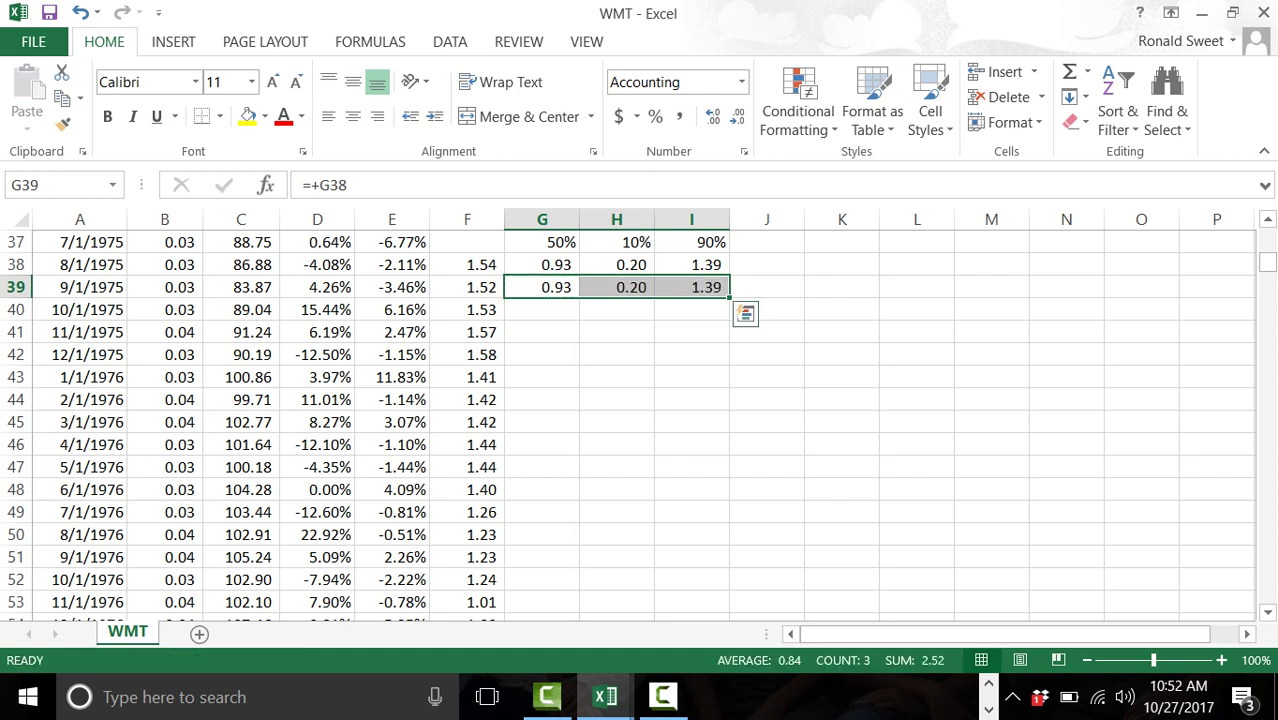
{"action": "double_click", "coordinate": [729, 297]}
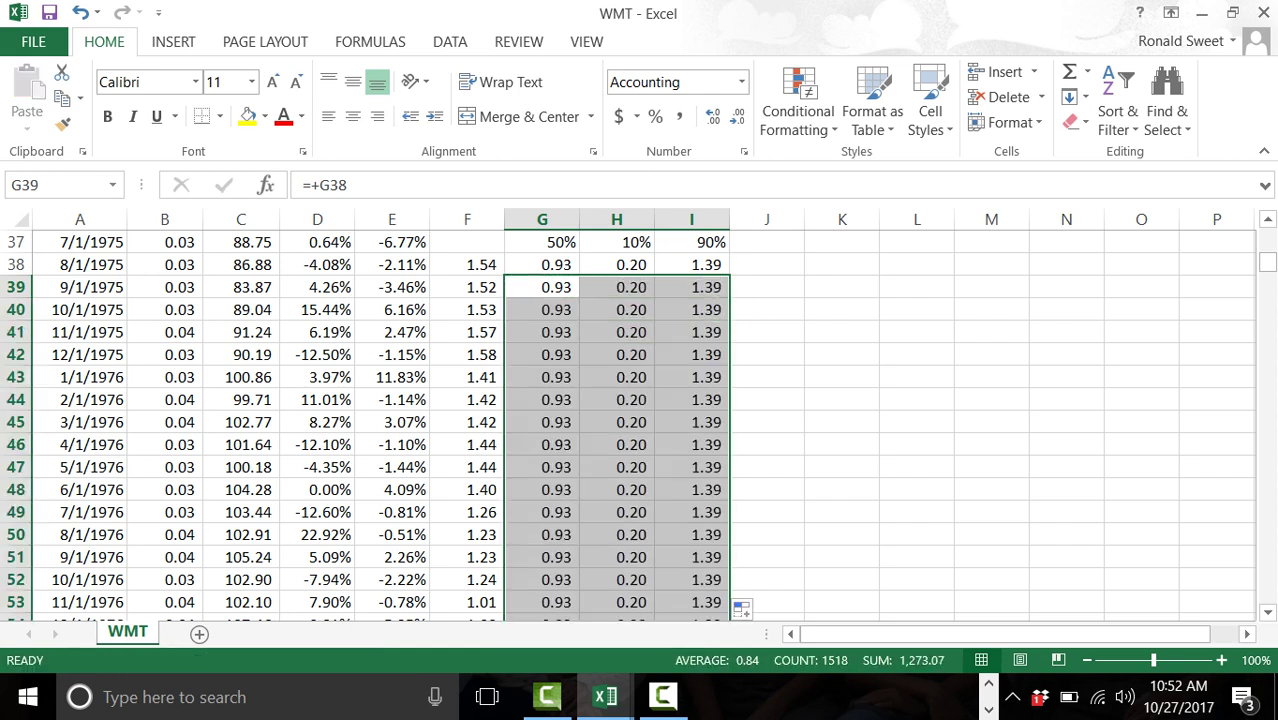
{"action": "left_click_drag", "start_coordinate": [481, 264], "coordinate": [481, 422]}
{"action": "left_click_drag", "start_coordinate": [556, 264], "coordinate": [556, 467]}
{"action": "left_click_drag", "start_coordinate": [631, 264], "coordinate": [631, 467]}
{"action": "left_click_drag", "start_coordinate": [706, 264], "coordinate": [706, 399]}
Step: Insert a line chart of the rolling betas and percentile levels in F38:I544
{"action": "left_click", "coordinate": [467, 264]}
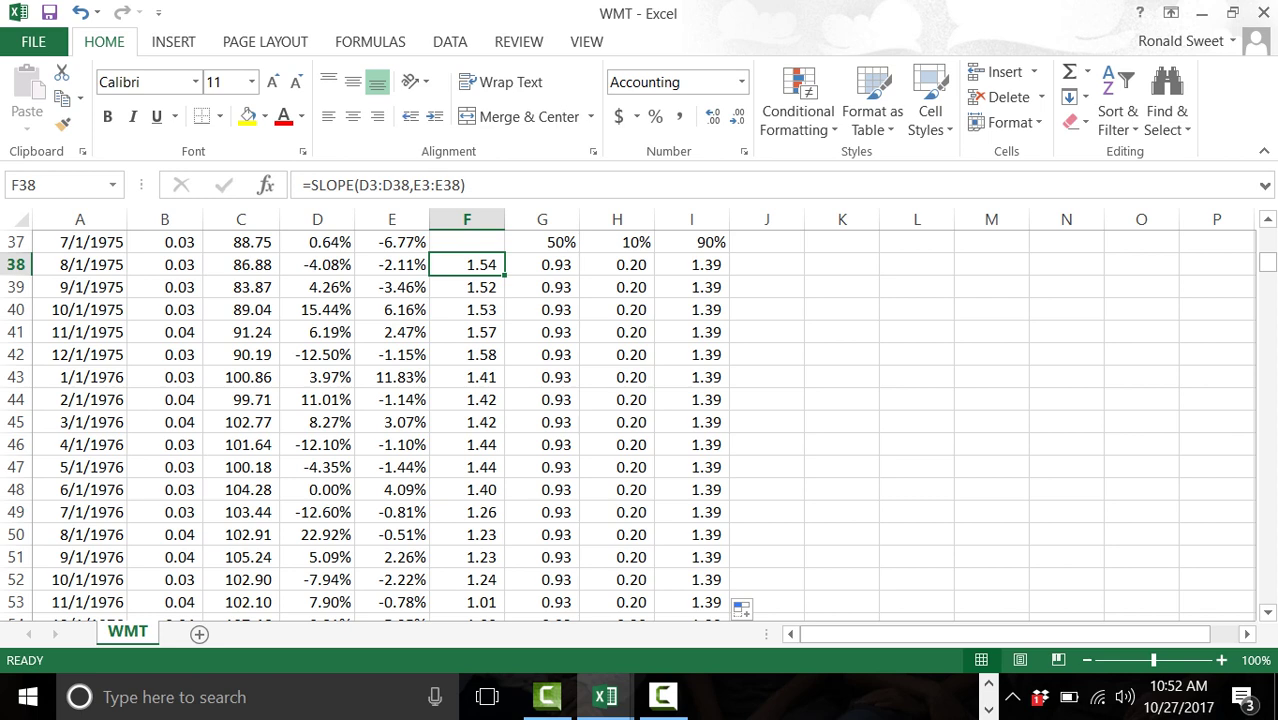
{"action": "key", "text": "ctrl+shift+Down"}
{"action": "key", "text": "shift+Right"}
{"action": "key", "text": "shift+Right"}
{"action": "key", "text": "shift+Right"}
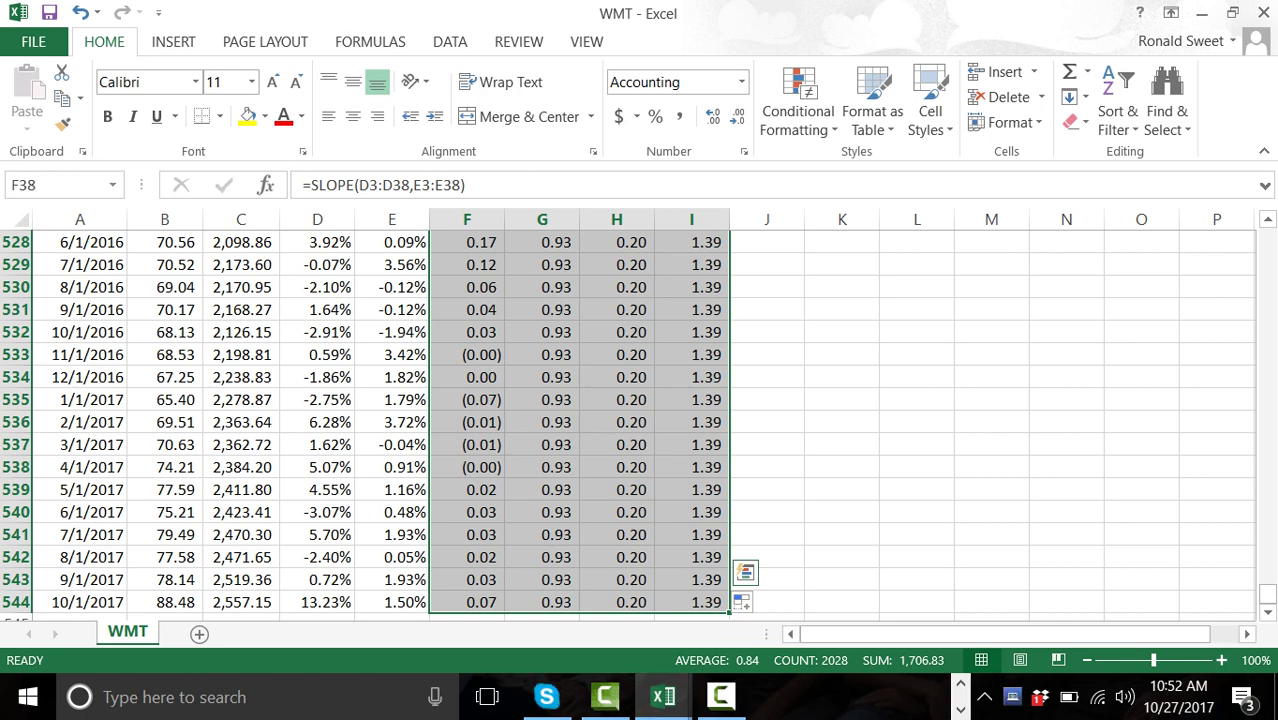
{"action": "left_click", "coordinate": [173, 41]}
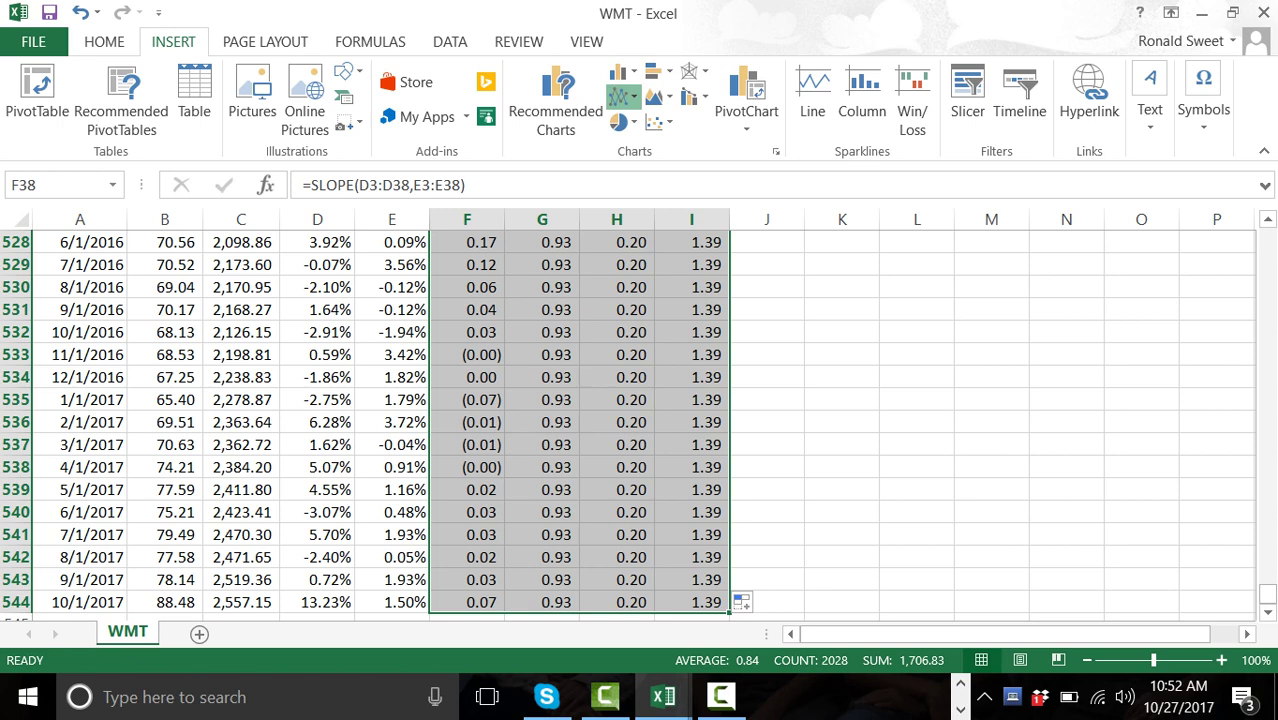
{"action": "left_click", "coordinate": [622, 96]}
{"action": "left_click", "coordinate": [640, 171]}
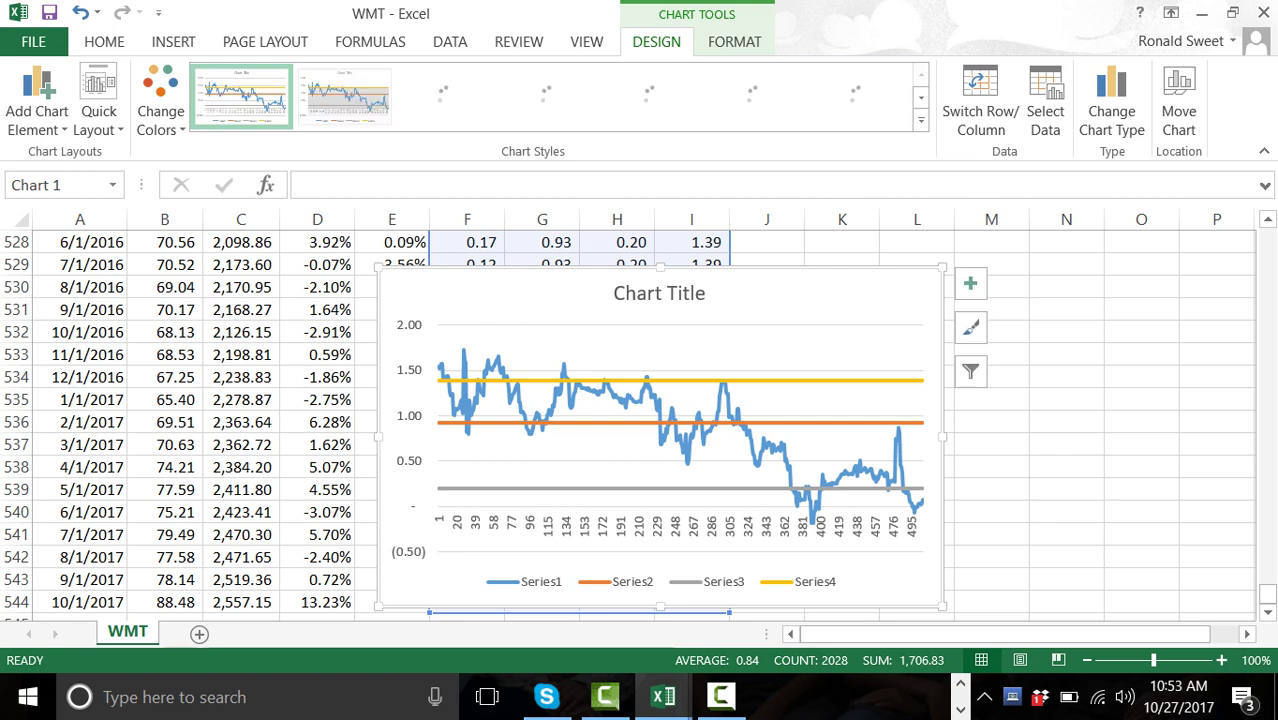
Step: Set the chart's horizontal axis labels to the dates in A38:A544
{"action": "right_click", "coordinate": [583, 450]}
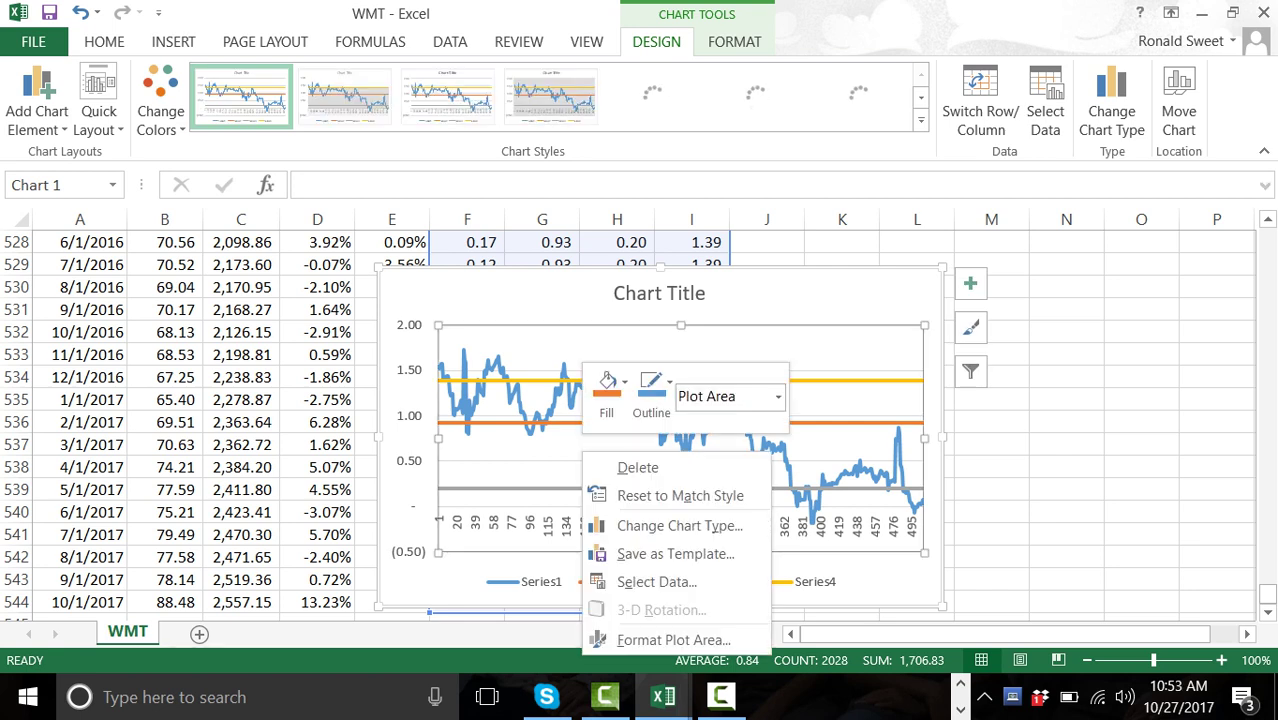
{"action": "left_click", "coordinate": [656, 581]}
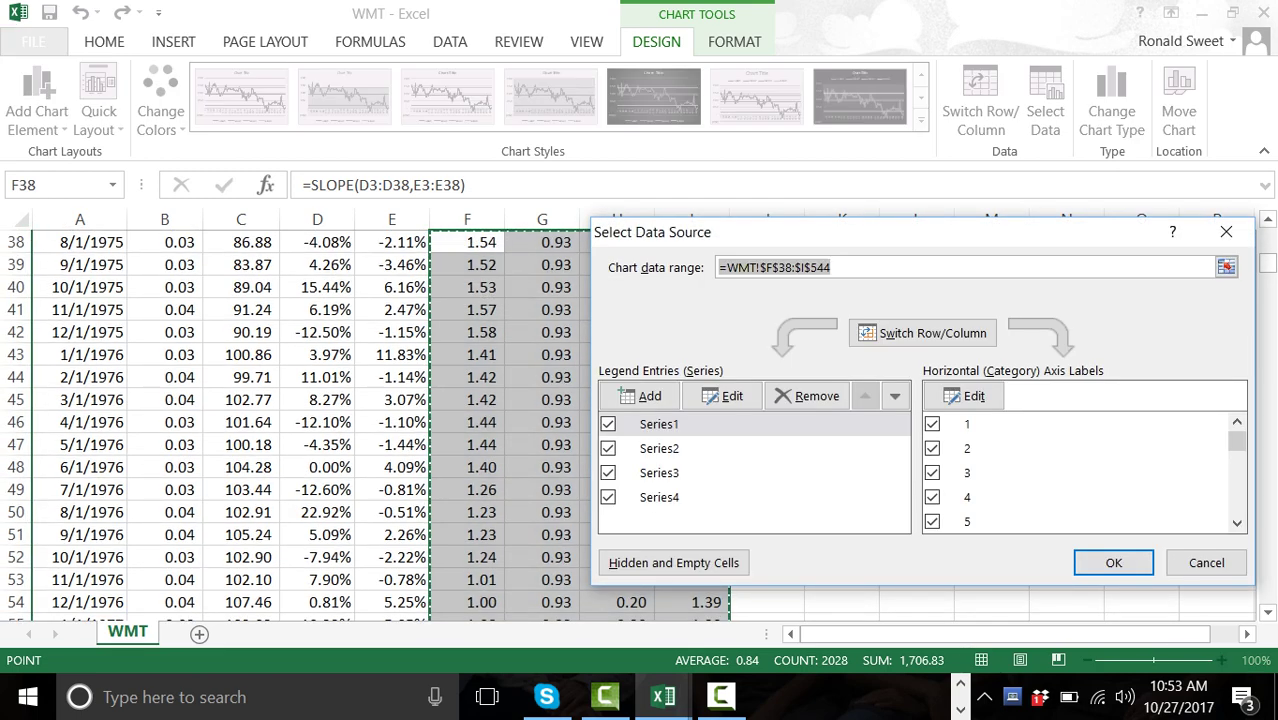
{"action": "left_click", "coordinate": [965, 396]}
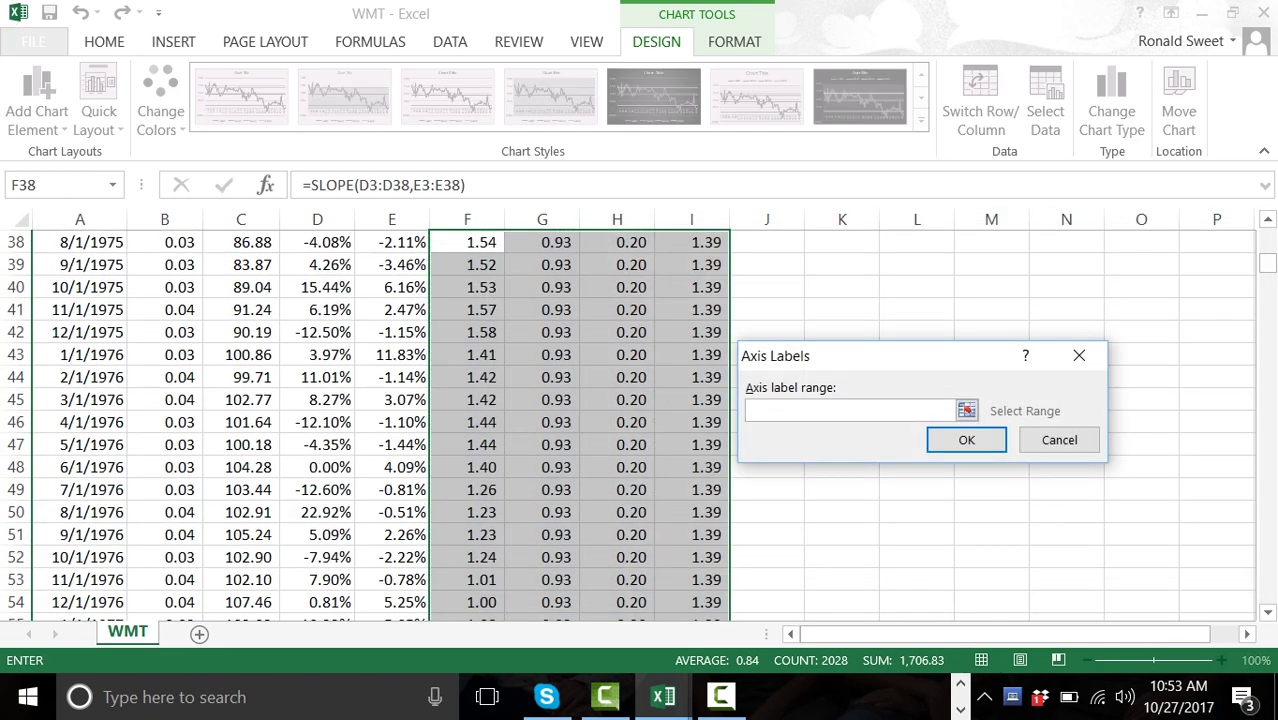
{"action": "left_click", "coordinate": [966, 410]}
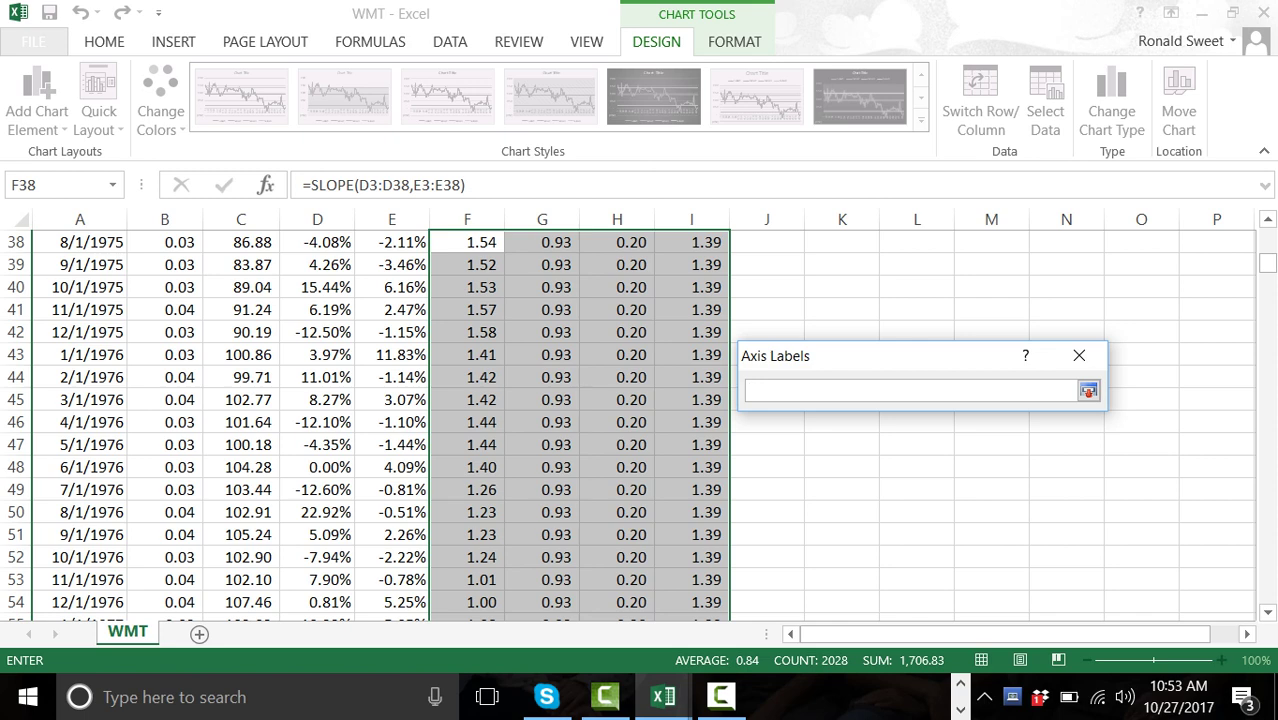
{"action": "left_click", "coordinate": [477, 244]}
{"action": "key", "text": "Up"}
{"action": "key", "text": "Up"}
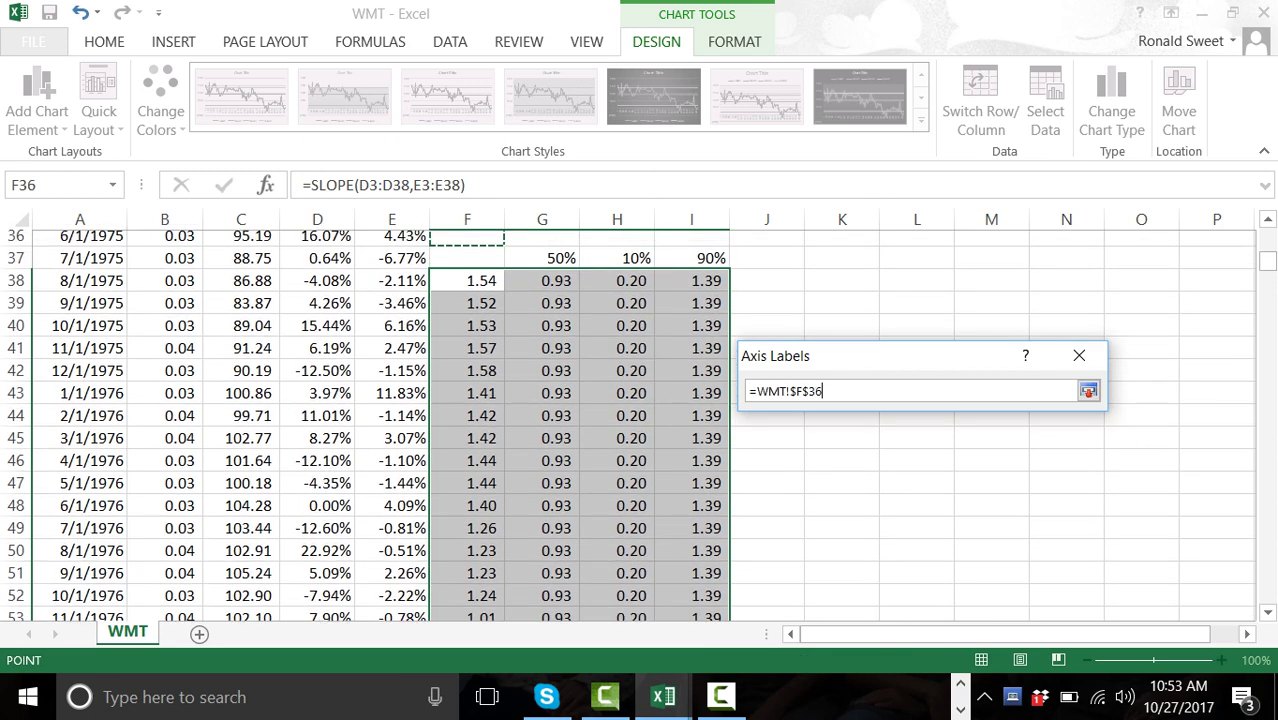
{"action": "key", "text": "Down"}
{"action": "key", "text": "Down"}
{"action": "key", "text": "Left"}
{"action": "key", "text": "Left"}
{"action": "key", "text": "Left"}
{"action": "key", "text": "Left"}
{"action": "key", "text": "Left"}
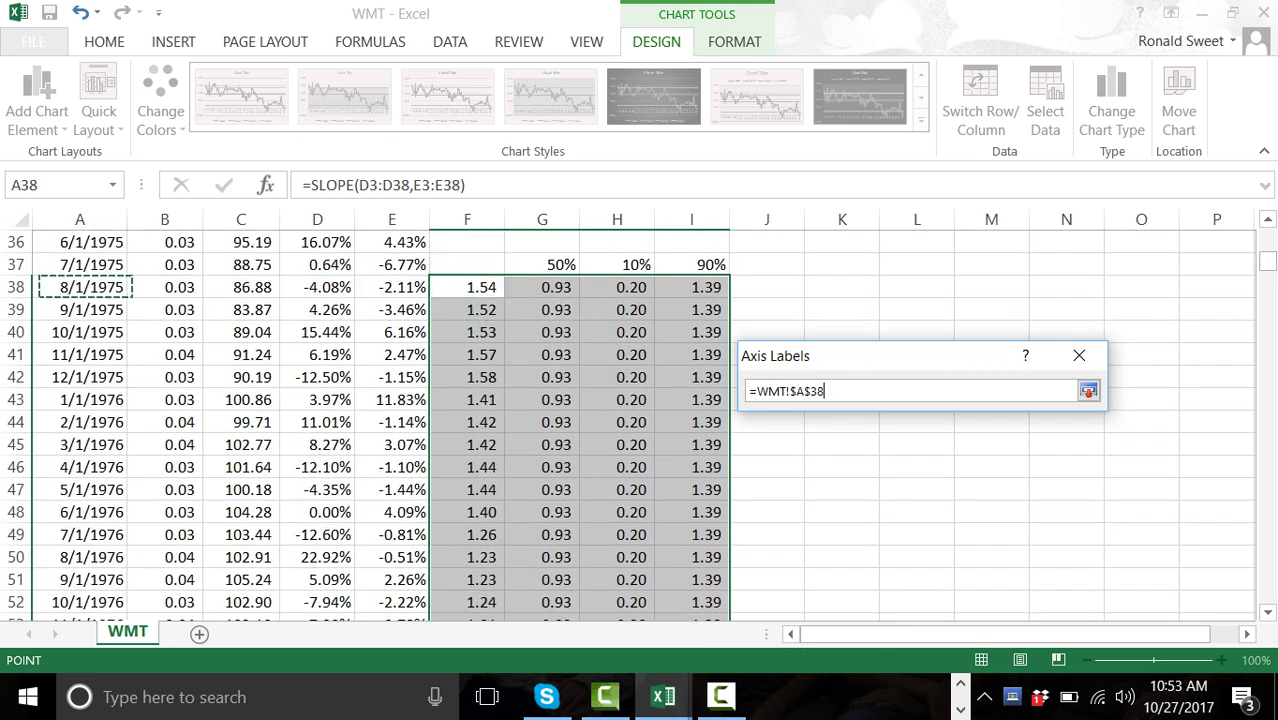
{"action": "key", "text": "ctrl+shift+Down"}
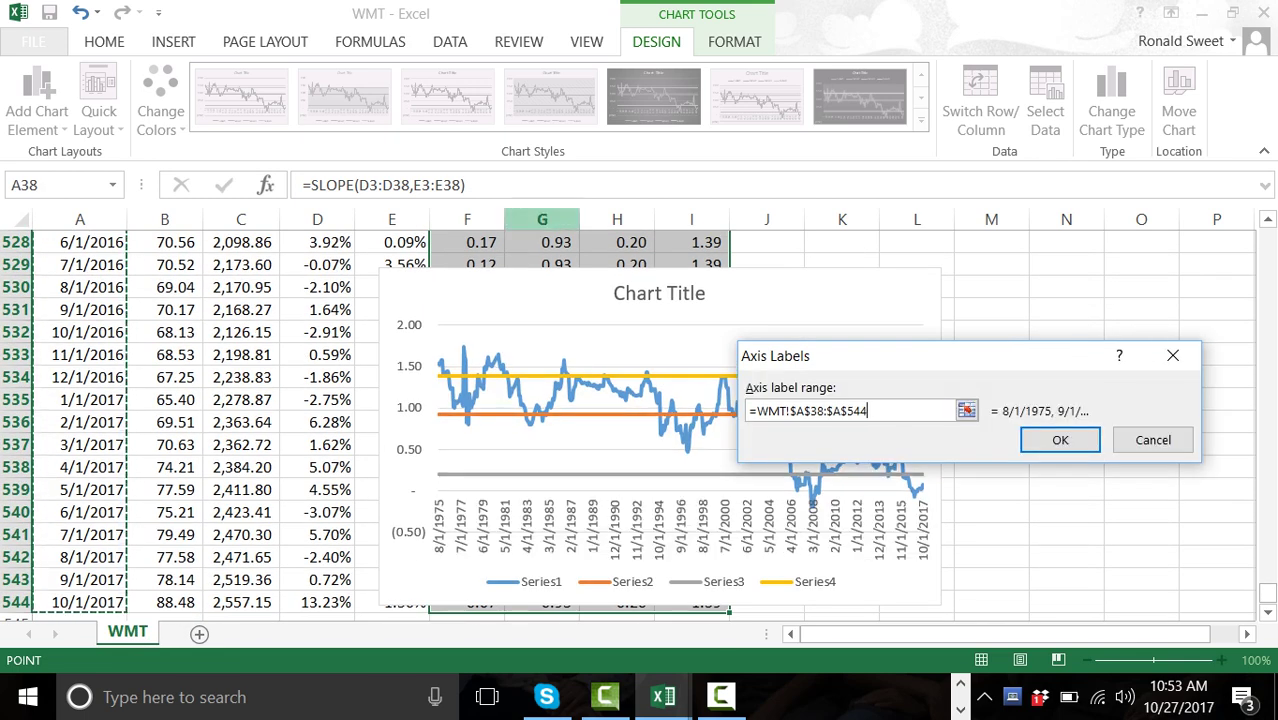
{"action": "key", "text": "Return"}
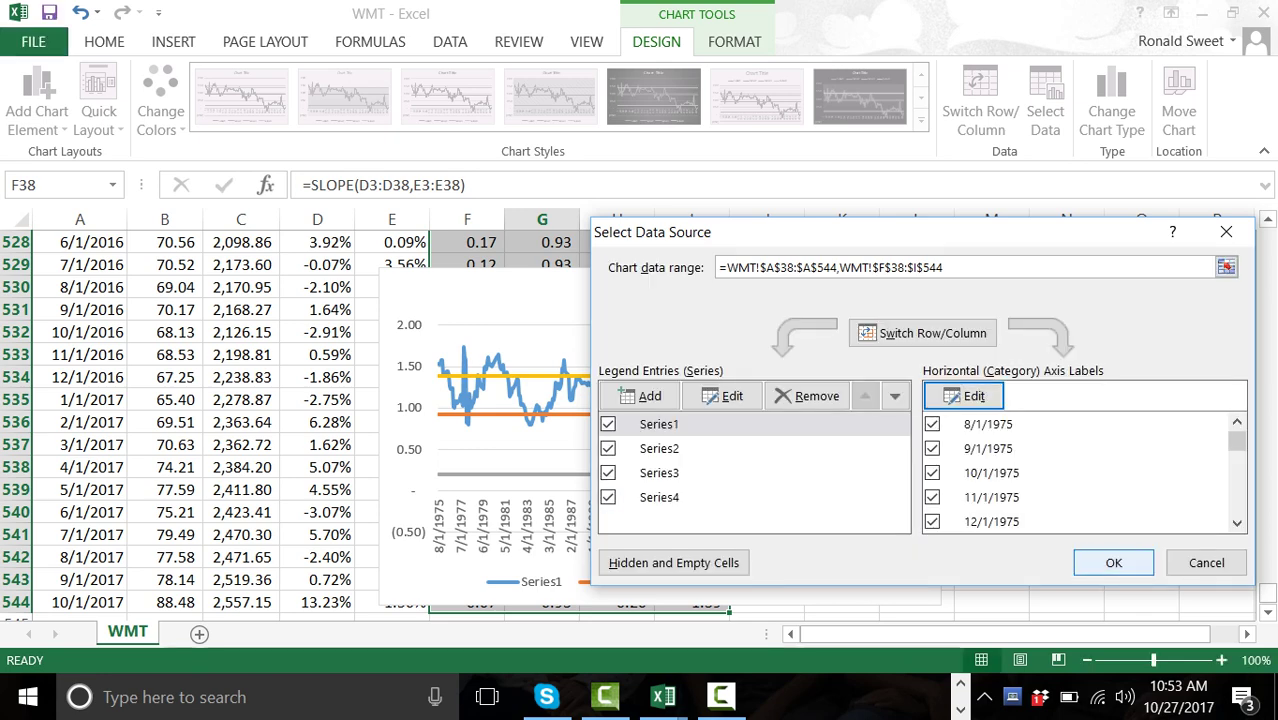
{"action": "key", "text": "Return"}
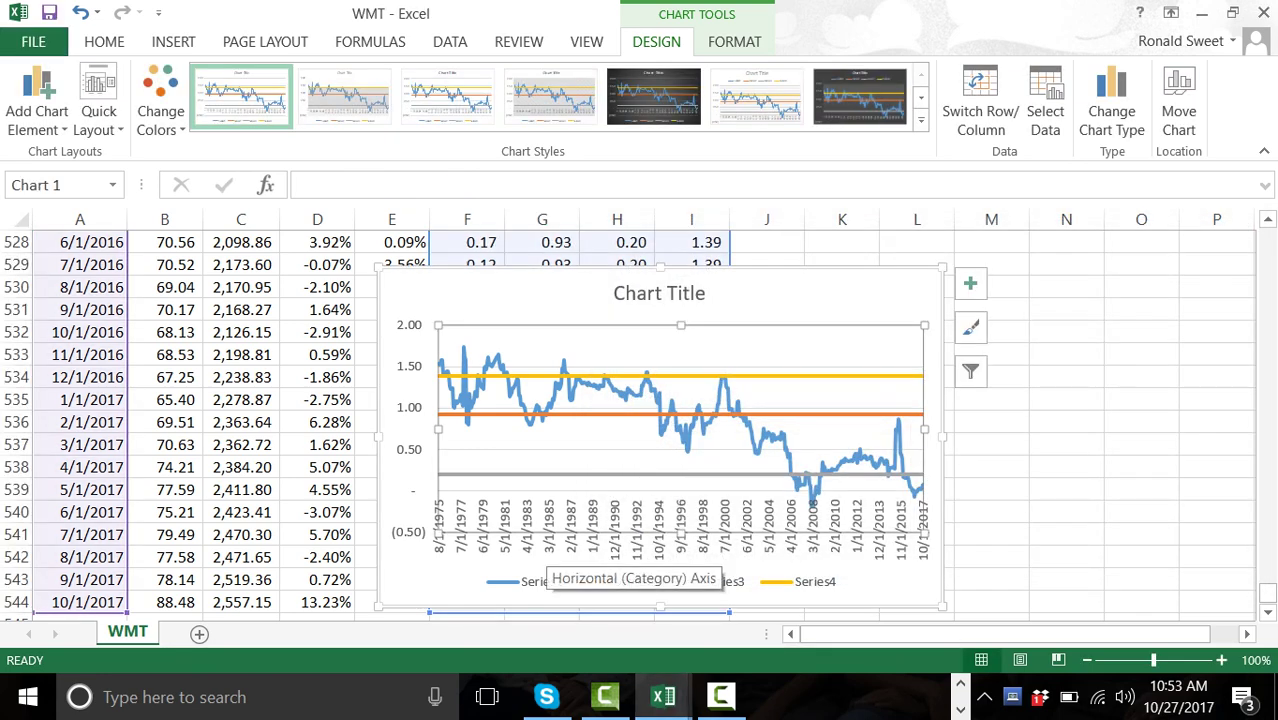
Step: Move the chart to a new sheet named Chart1
{"action": "right_click", "coordinate": [396, 512]}
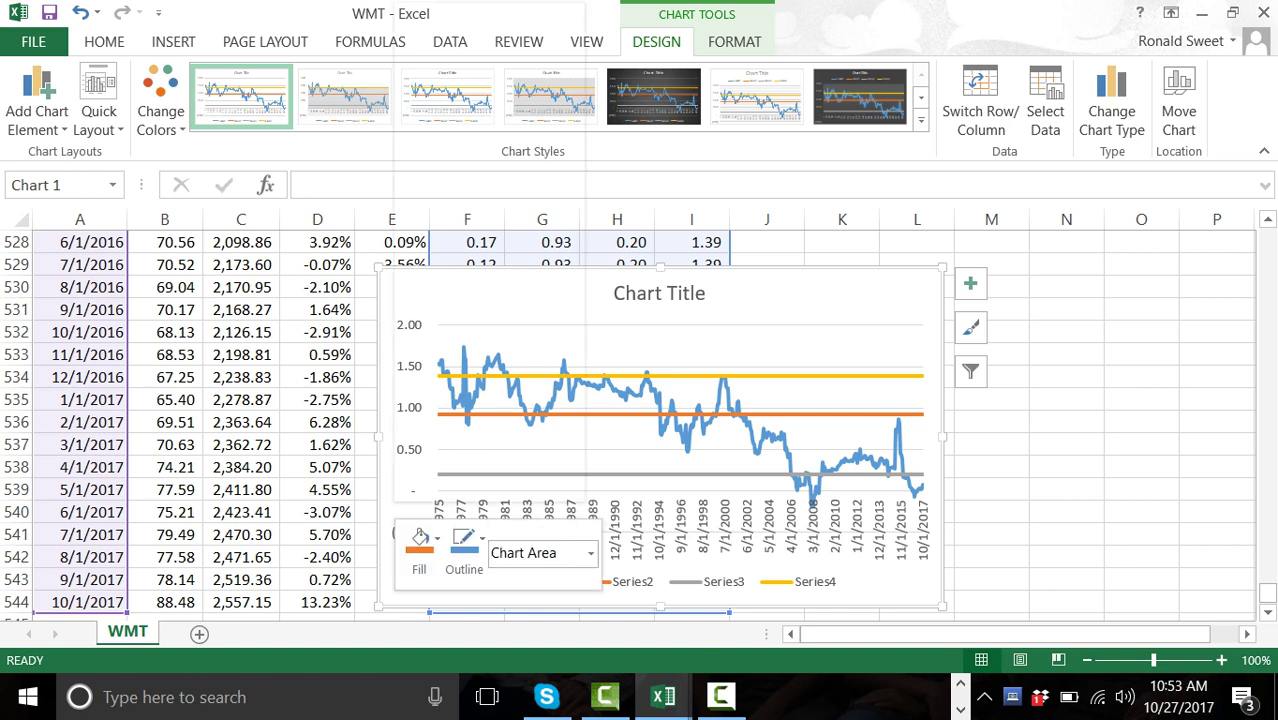
{"action": "left_click", "coordinate": [469, 281]}
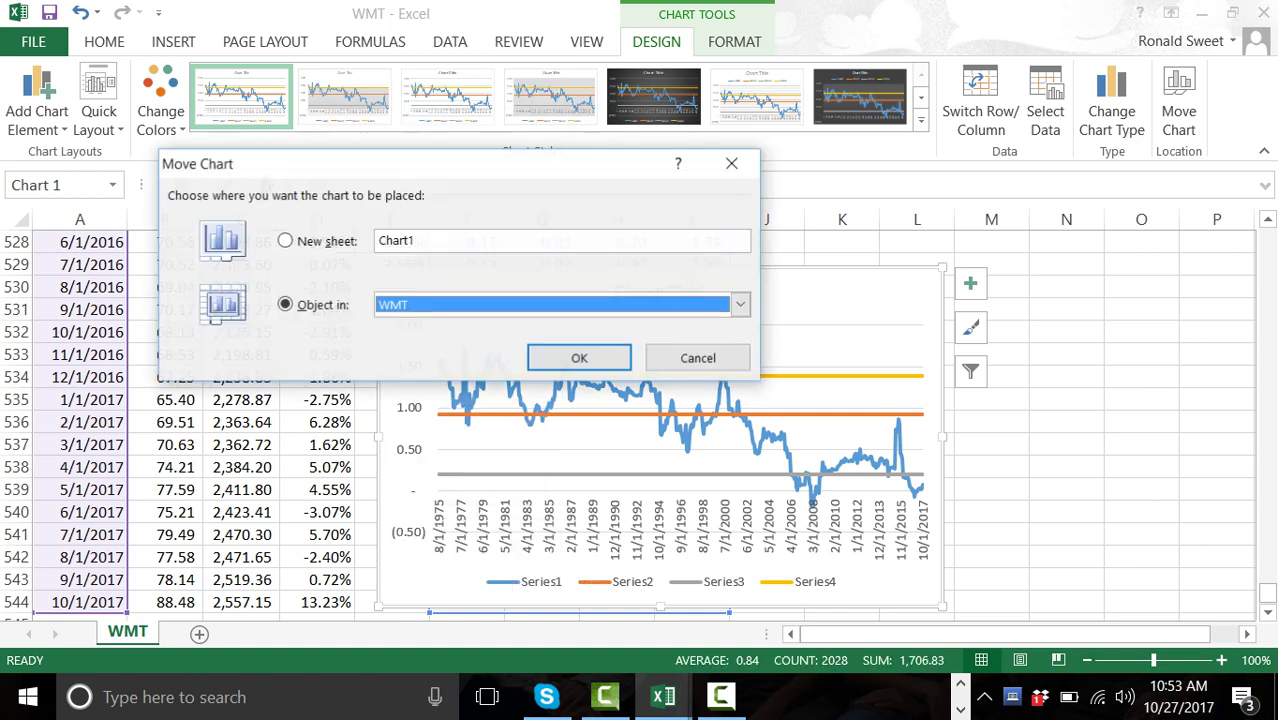
{"action": "left_click", "coordinate": [285, 240]}
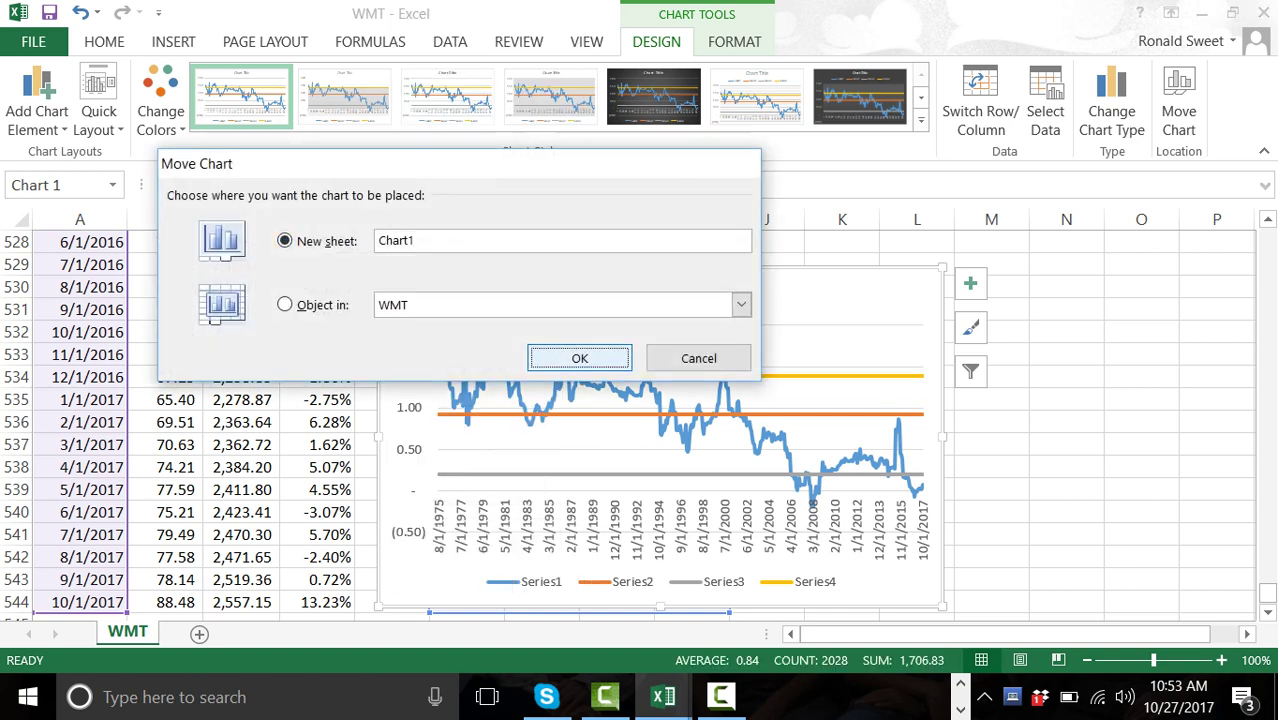
{"action": "key", "text": "Escape"}
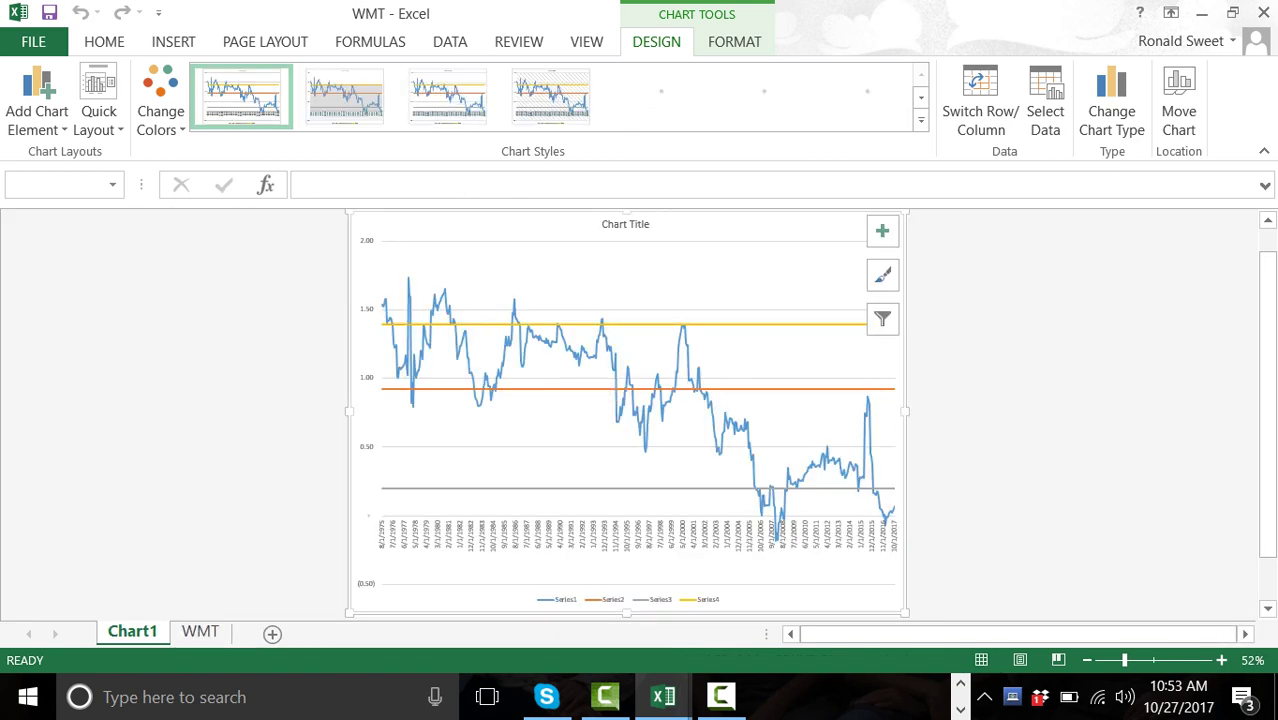
Step: Set the label position of the chart's horizontal date axis to Low
{"action": "left_click", "coordinate": [607, 543]}
{"action": "right_click", "coordinate": [606, 548]}
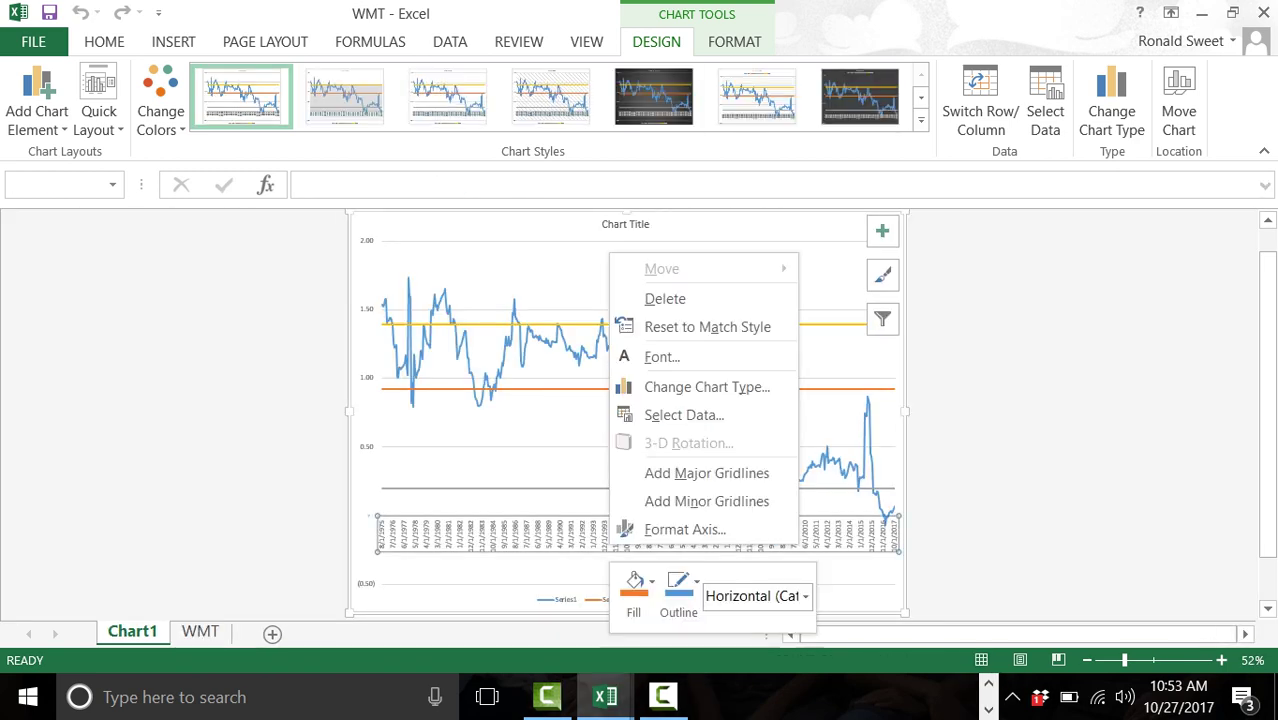
{"action": "key", "text": "Escape"}
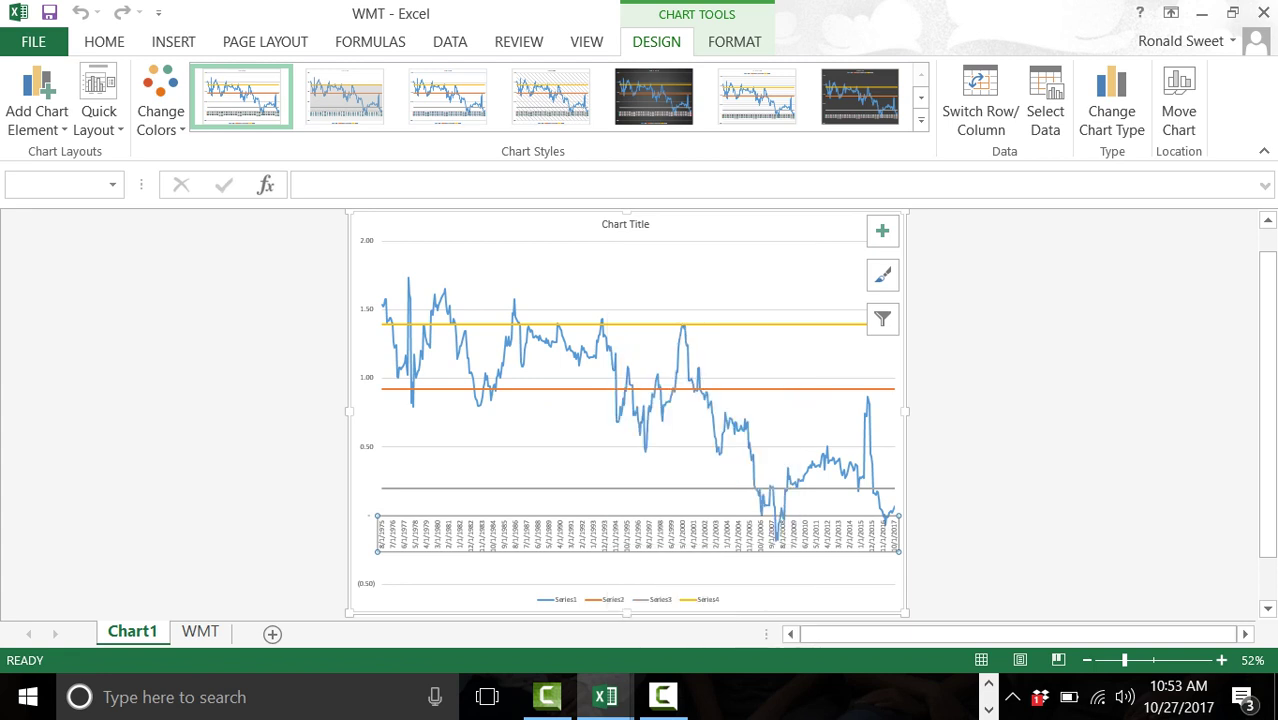
{"action": "key", "text": "ctrl+1"}
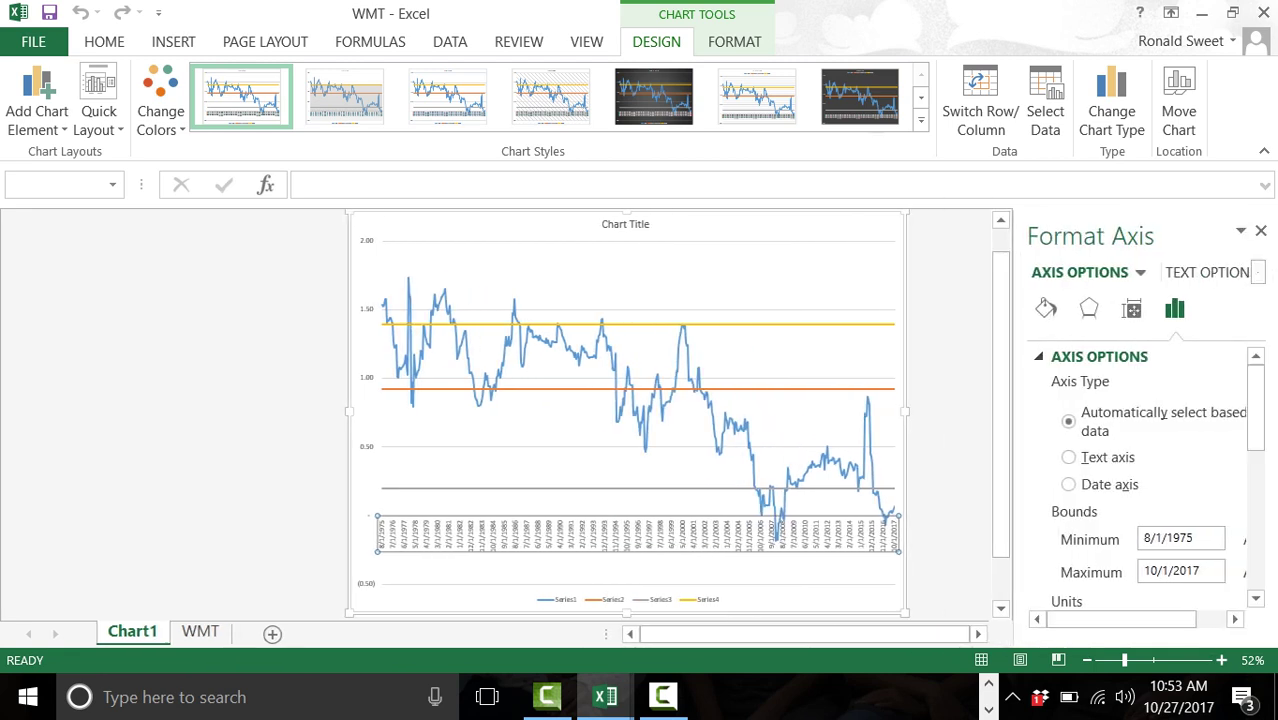
{"action": "scroll", "coordinate": [1140, 560], "scroll_direction": "down", "scroll_amount": 10}
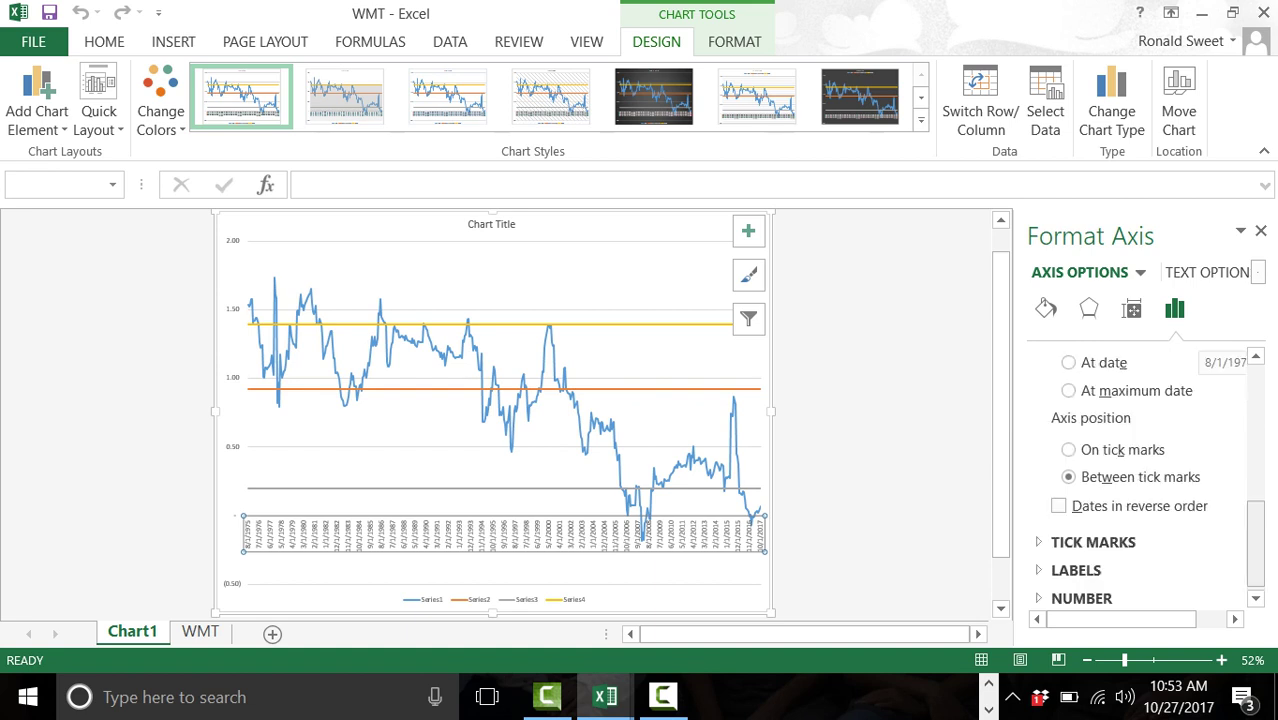
{"action": "left_click", "coordinate": [1076, 570]}
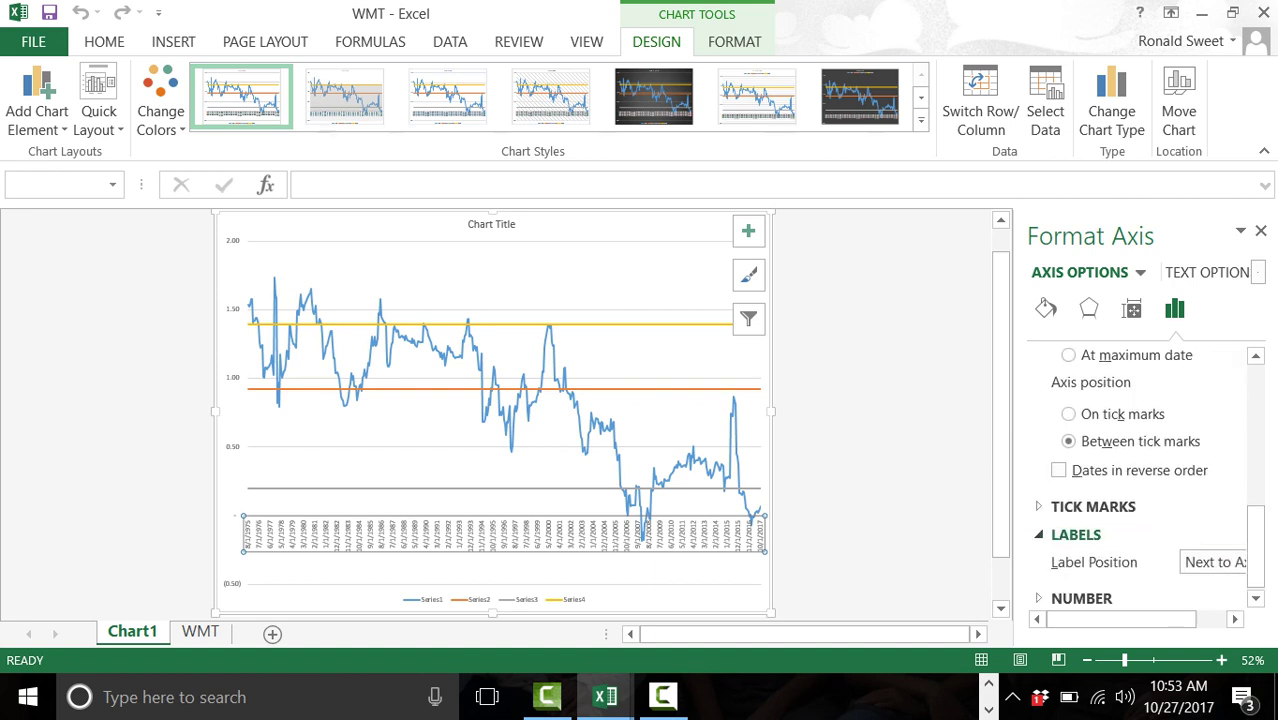
{"action": "left_click", "coordinate": [1234, 619]}
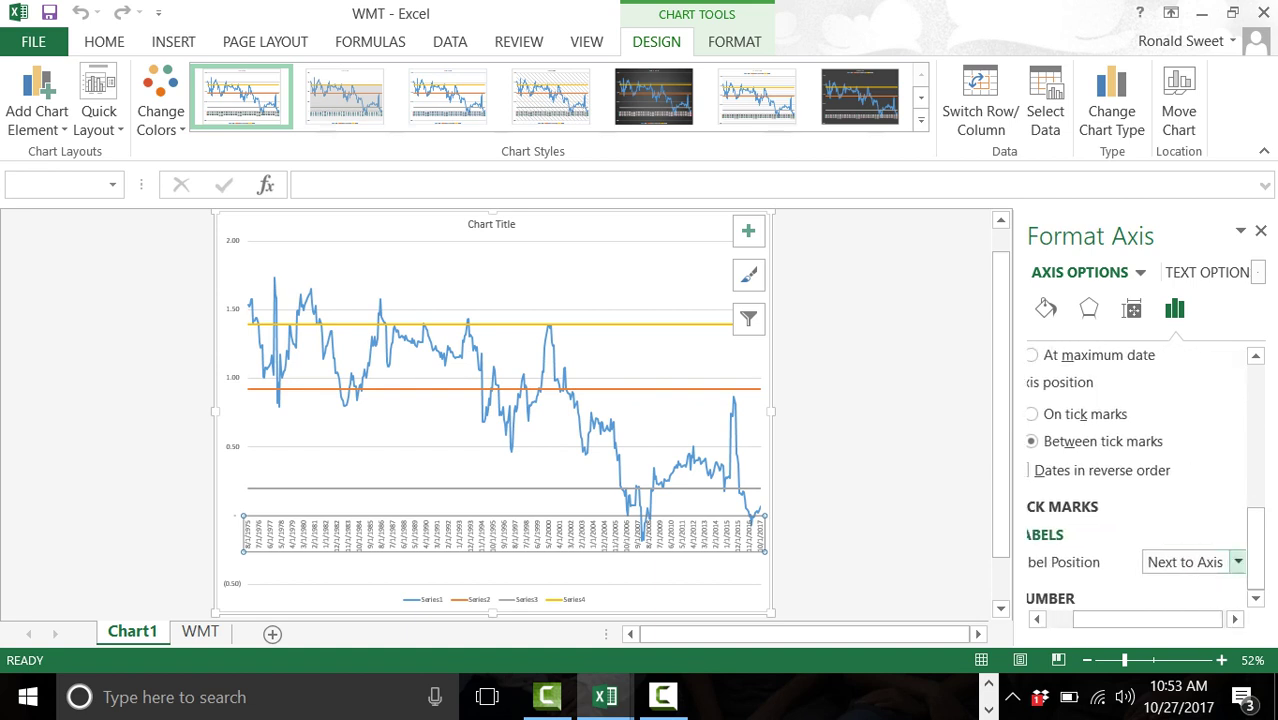
{"action": "left_click", "coordinate": [1236, 562]}
{"action": "left_click", "coordinate": [1160, 631]}
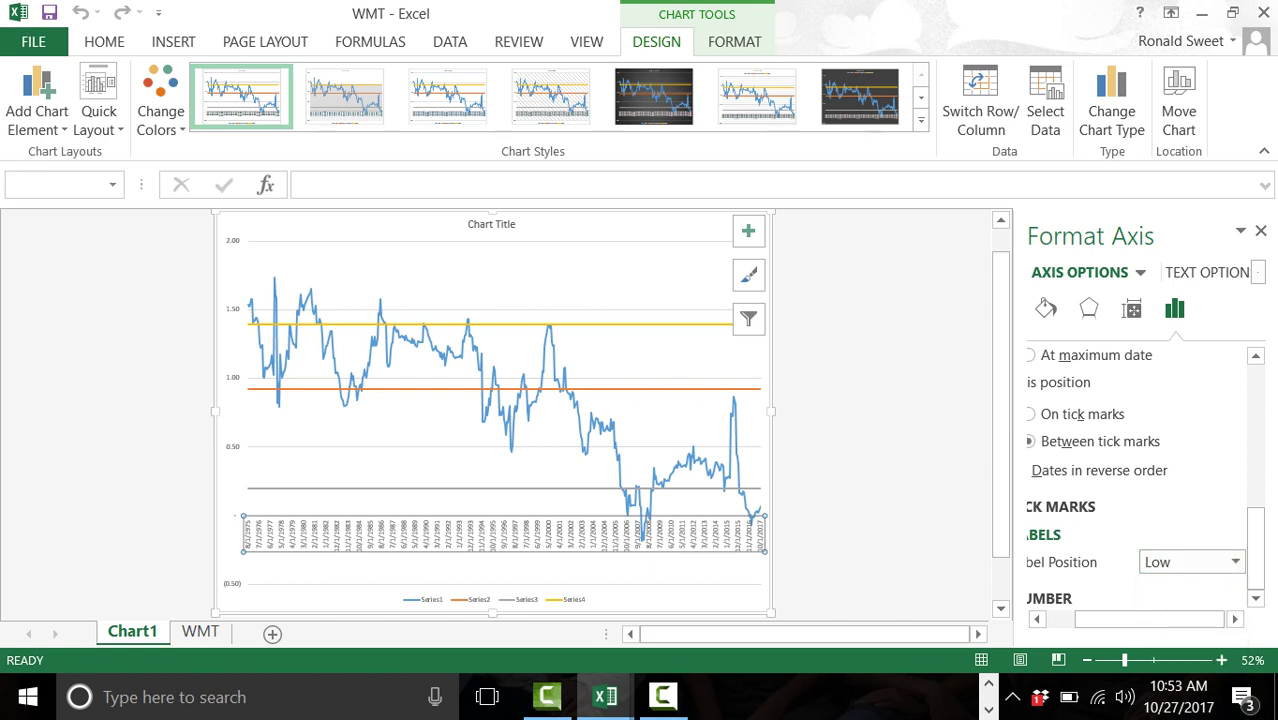
Step: Apply the custom number format yyyy to the chart's horizontal date axis and close the axis formatting options
{"action": "left_click", "coordinate": [1049, 598]}
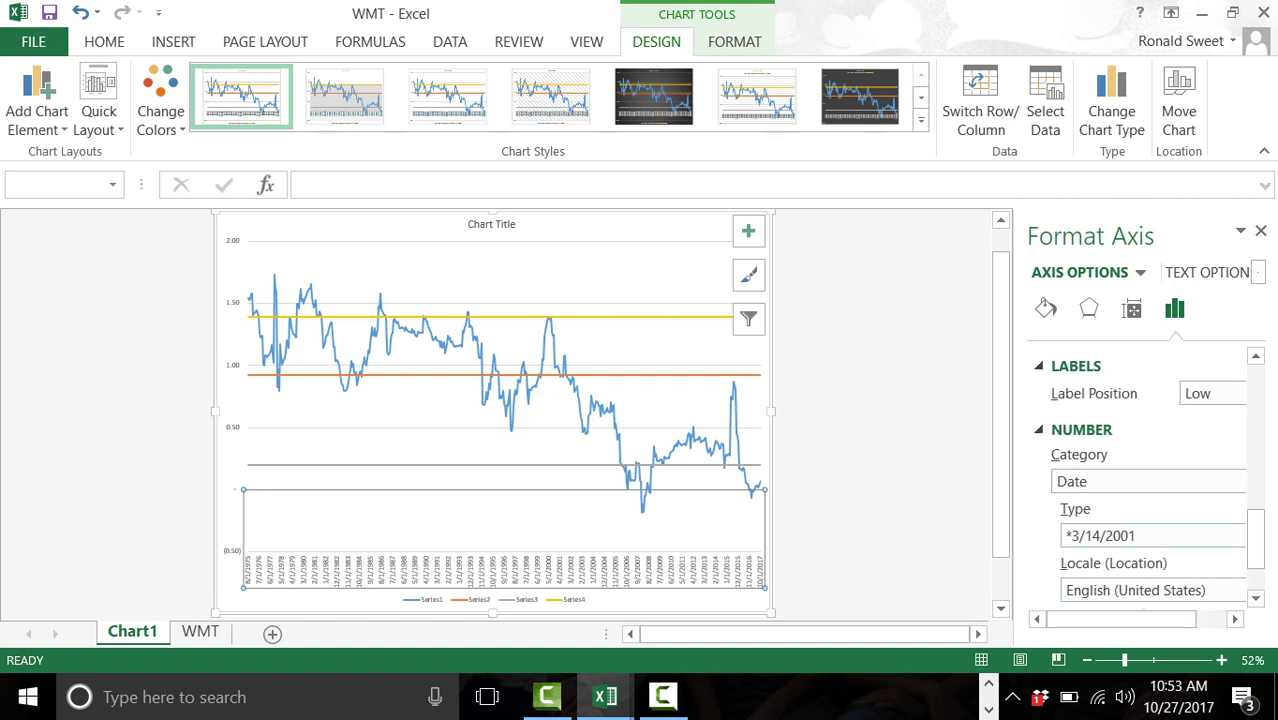
{"action": "left_click_drag", "start_coordinate": [1109, 558], "coordinate": [1056, 558]}
{"action": "type", "text": "yyyy"}
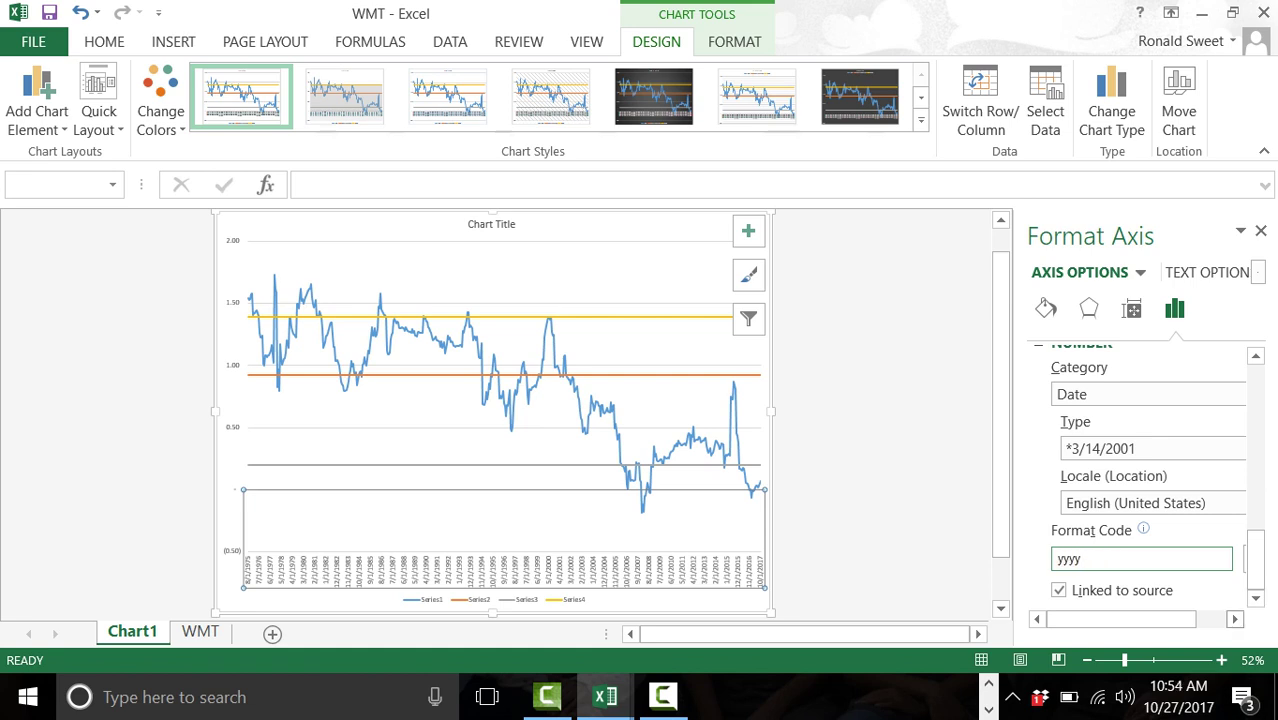
{"action": "left_click", "coordinate": [1235, 619]}
{"action": "left_click", "coordinate": [1235, 619]}
{"action": "left_click", "coordinate": [1235, 619]}
{"action": "left_click", "coordinate": [1221, 558]}
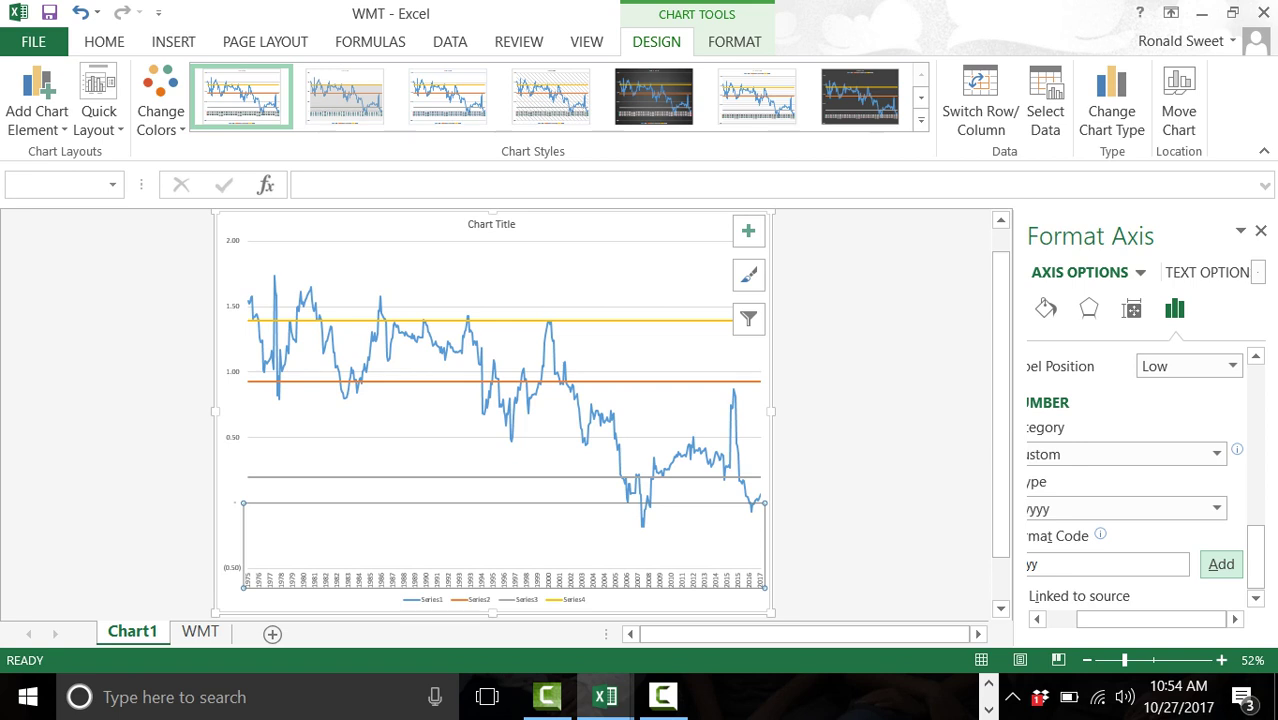
{"action": "left_click", "coordinate": [1260, 231]}
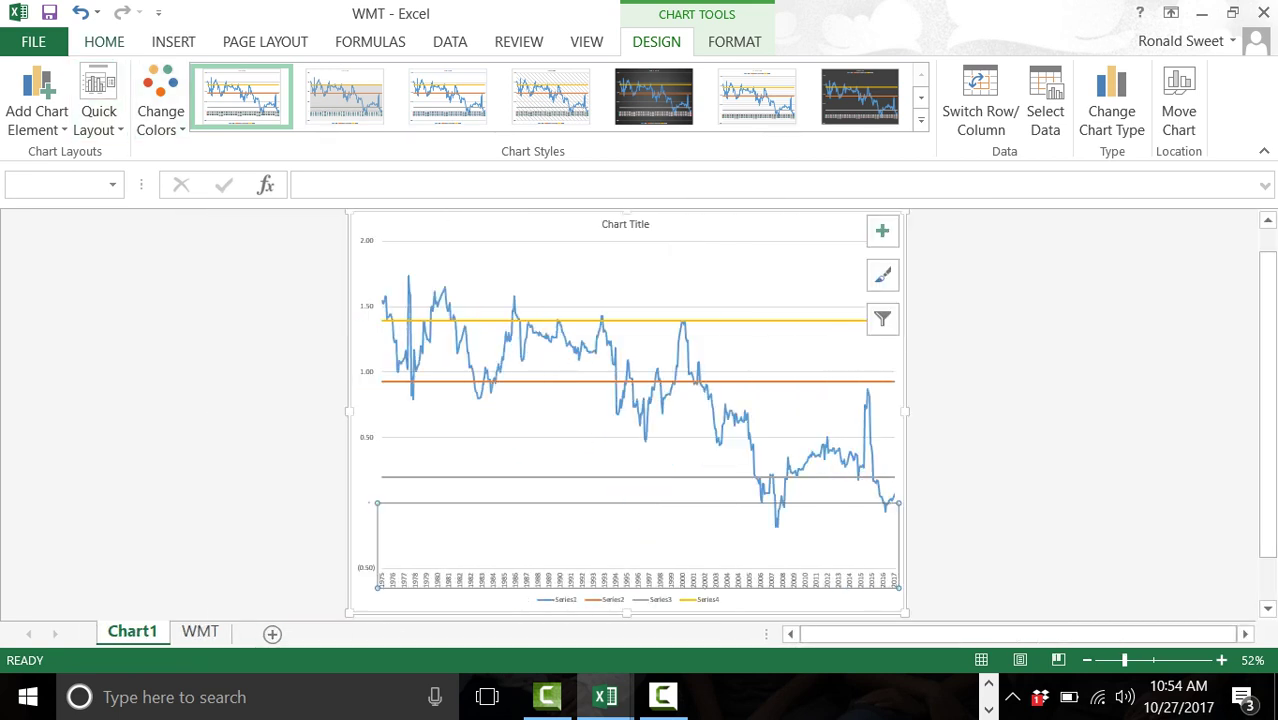
Step: Make the year labels on the horizontal axis bold and set their font size to 16
{"action": "left_click", "coordinate": [104, 41]}
{"action": "left_click", "coordinate": [107, 116]}
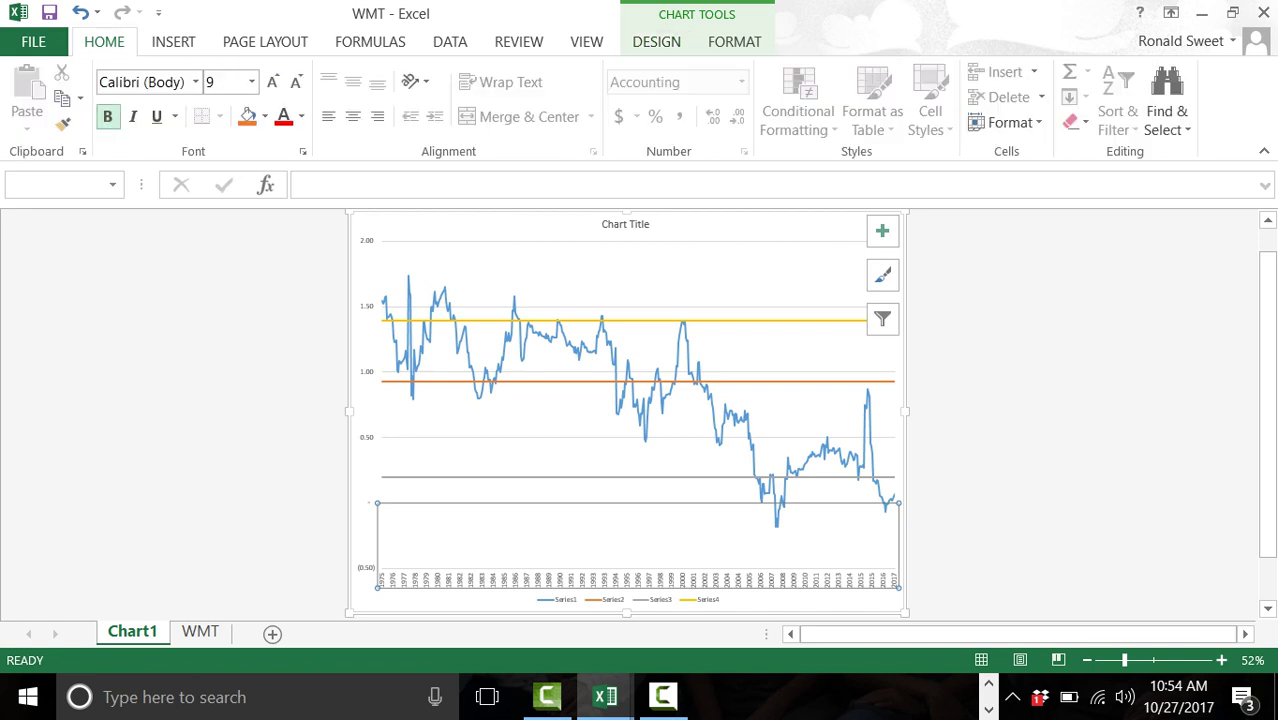
{"action": "left_click", "coordinate": [272, 82]}
{"action": "left_click", "coordinate": [272, 81]}
{"action": "left_click", "coordinate": [272, 81]}
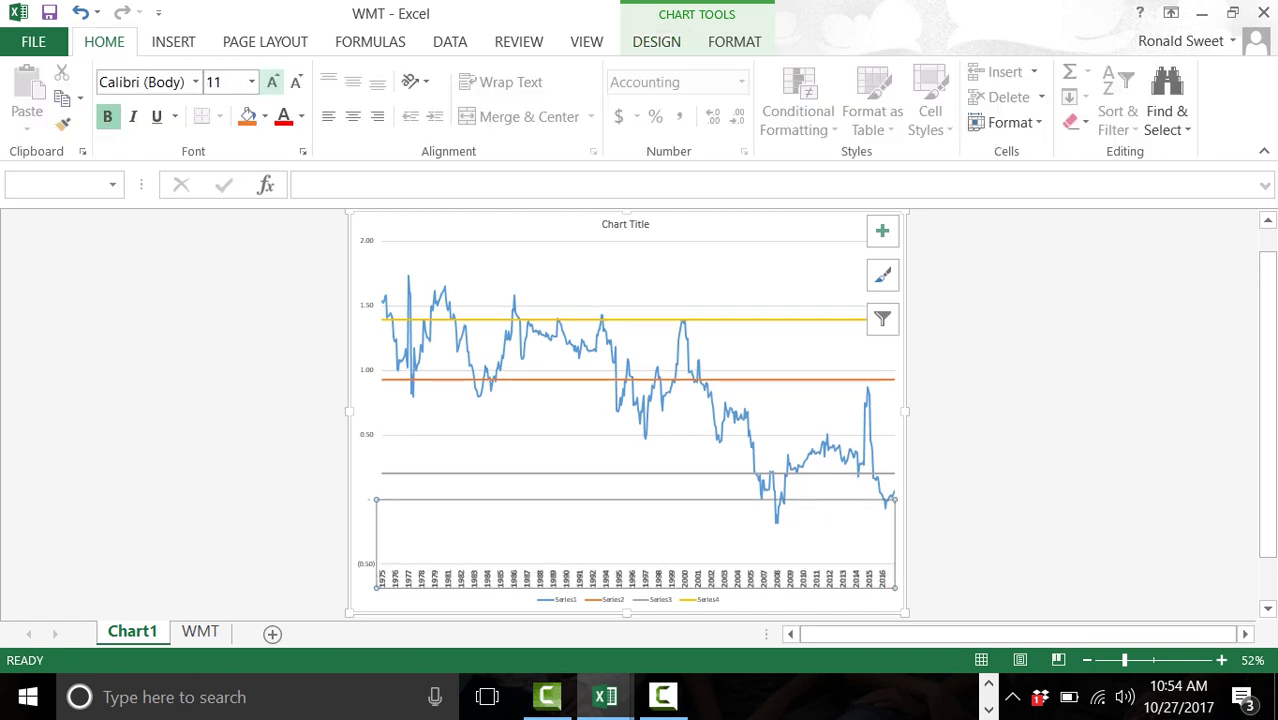
{"action": "left_click", "coordinate": [272, 81]}
{"action": "left_click", "coordinate": [272, 81]}
{"action": "left_click", "coordinate": [272, 81]}
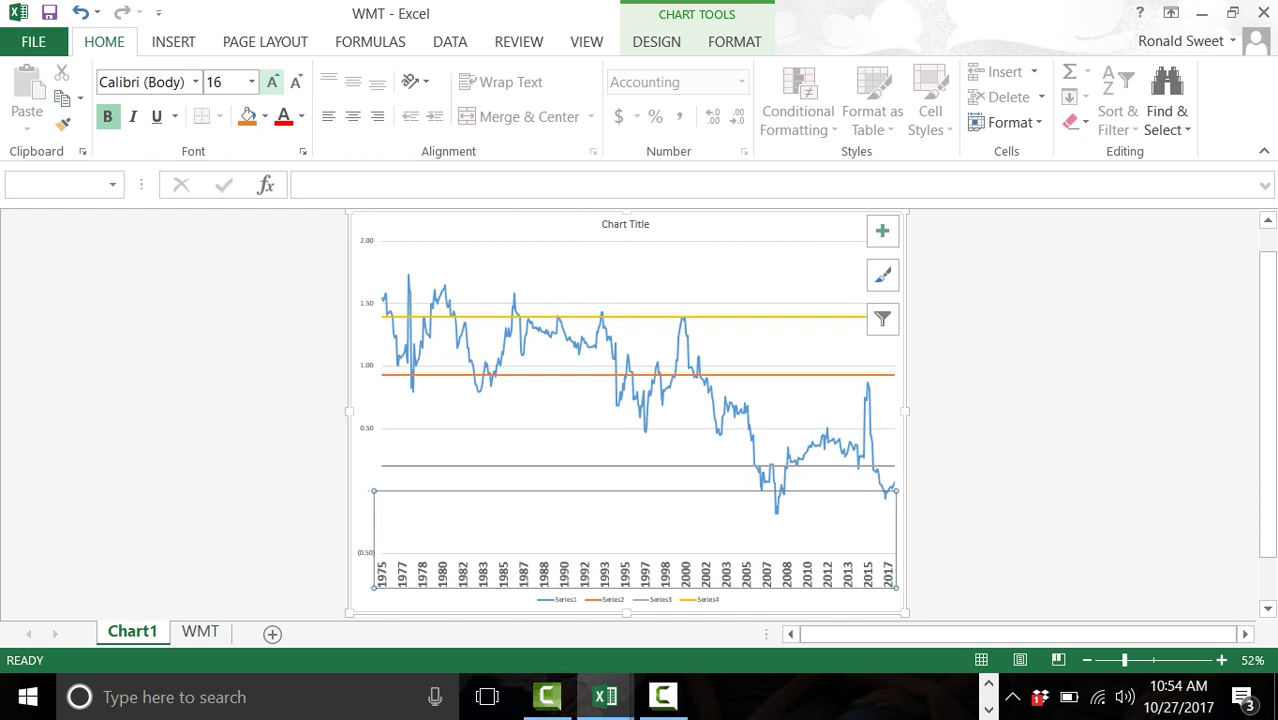
Step: Make the vertical axis labels bold and enlarge their font to slightly above size 16
{"action": "left_click", "coordinate": [367, 365]}
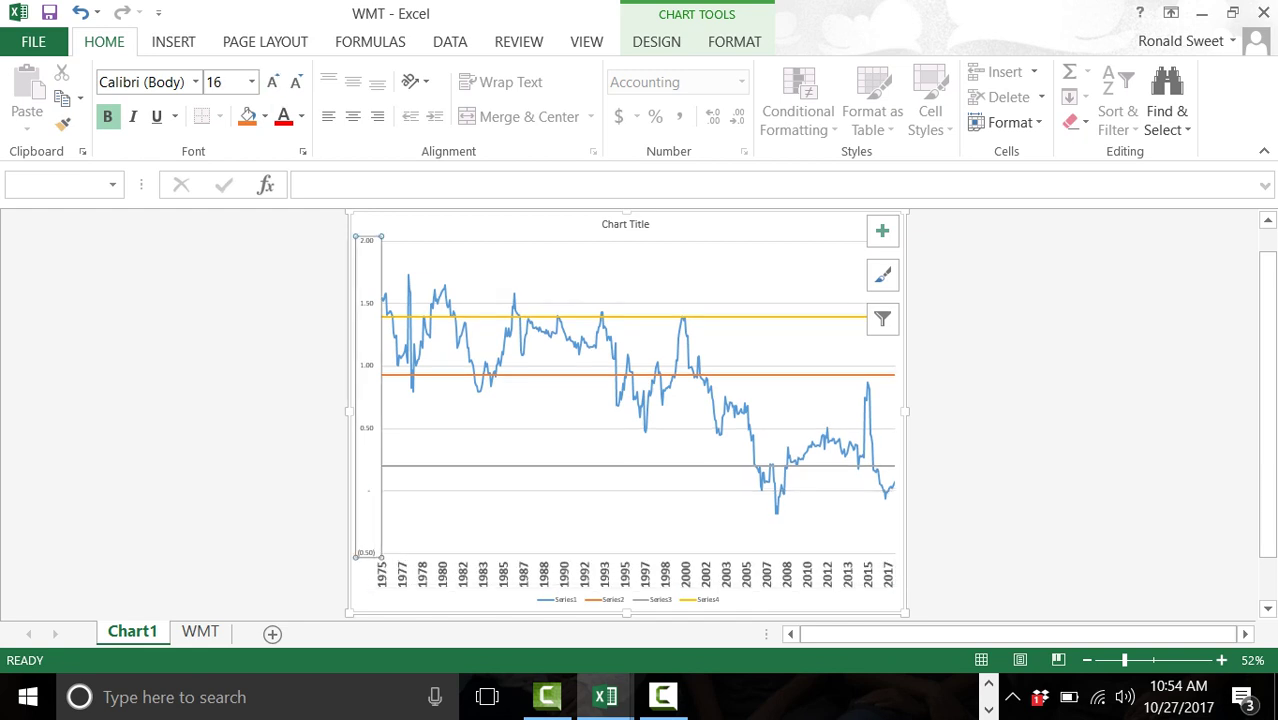
{"action": "left_click", "coordinate": [107, 116]}
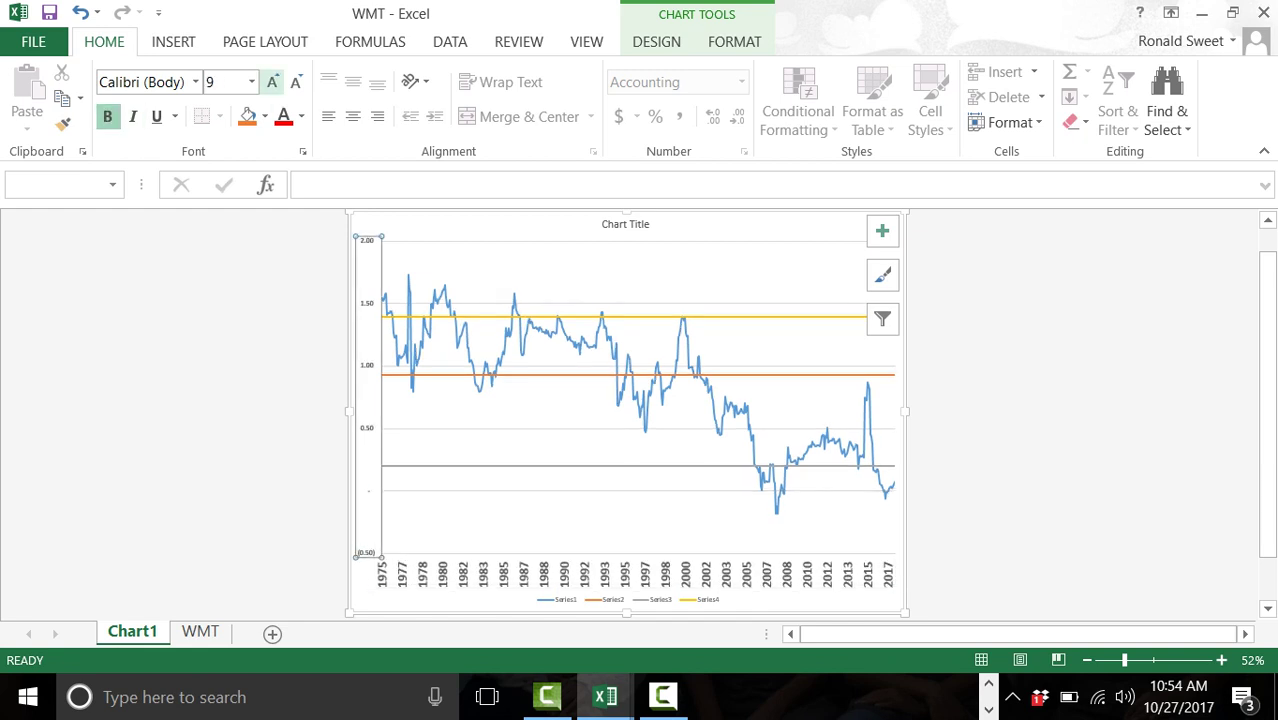
{"action": "left_click", "coordinate": [272, 81]}
{"action": "left_click", "coordinate": [272, 81]}
{"action": "left_click", "coordinate": [272, 81]}
{"action": "left_click", "coordinate": [272, 81]}
{"action": "left_click", "coordinate": [272, 81]}
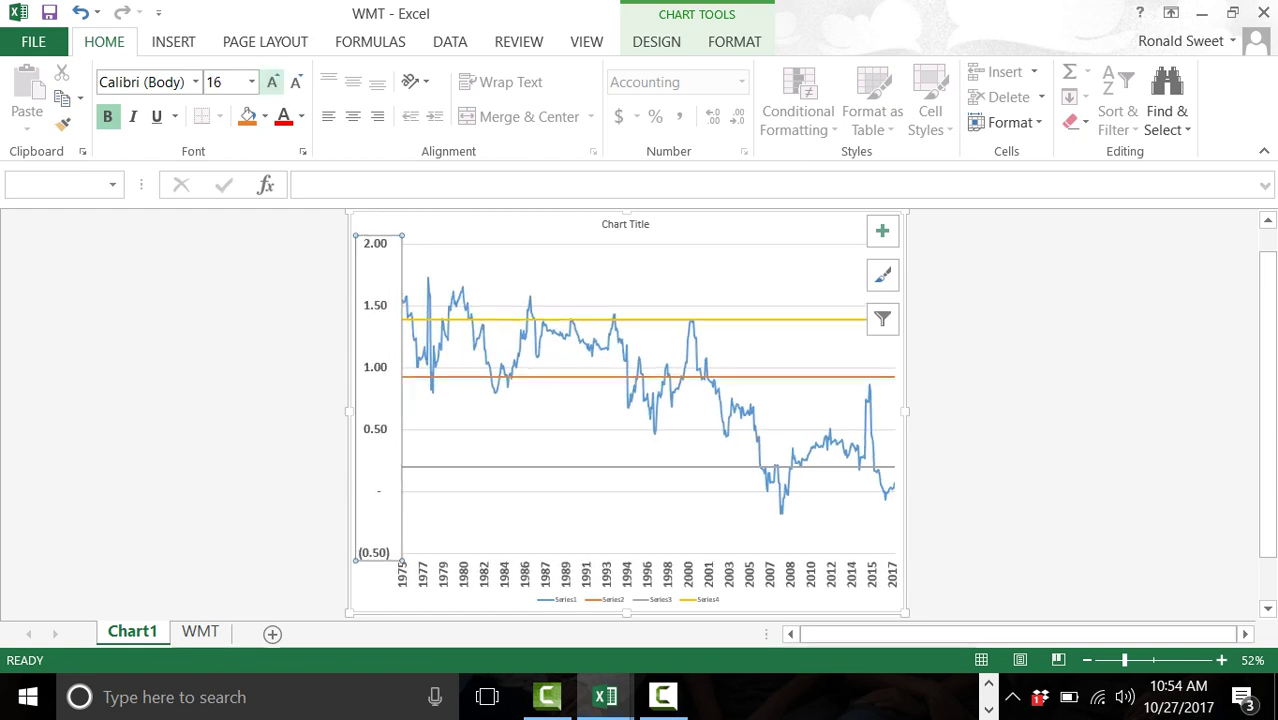
{"action": "left_click", "coordinate": [272, 81]}
{"action": "left_click", "coordinate": [272, 81]}
Step: Replace the placeholder chart title with "WalMart Rolling 3-Year Beta"
{"action": "left_click", "coordinate": [626, 224]}
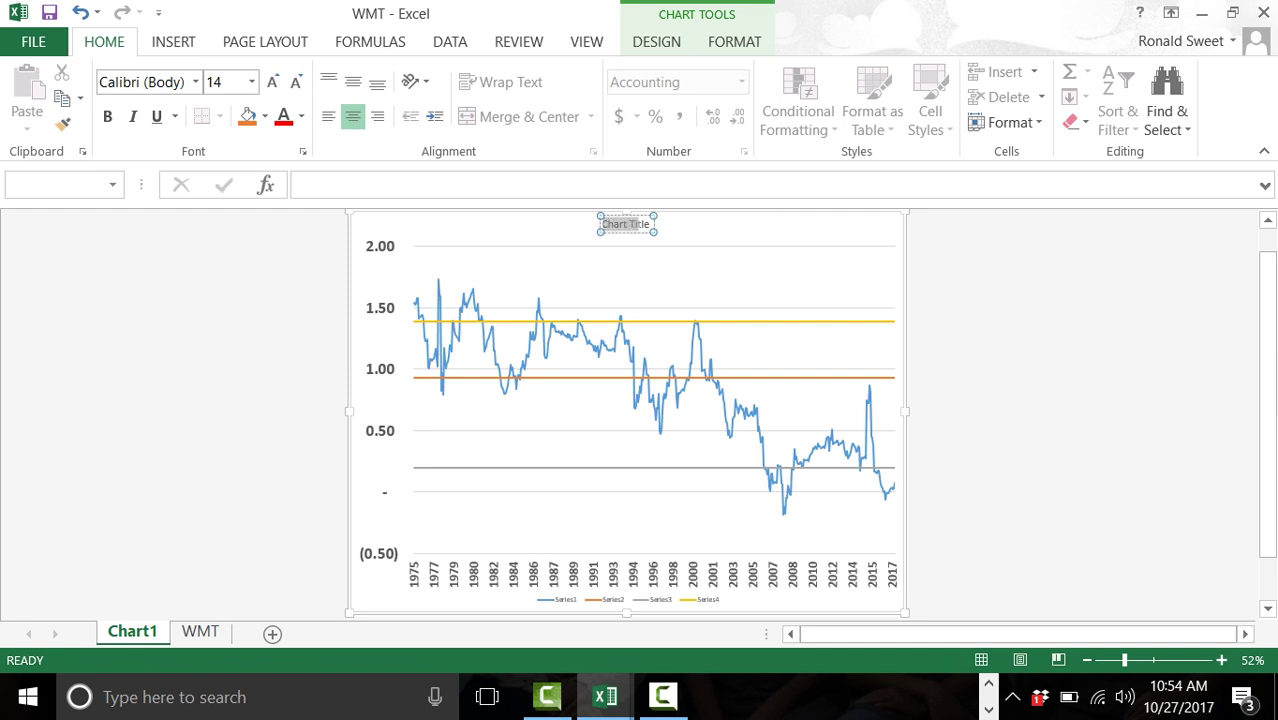
{"action": "triple_click", "coordinate": [627, 223]}
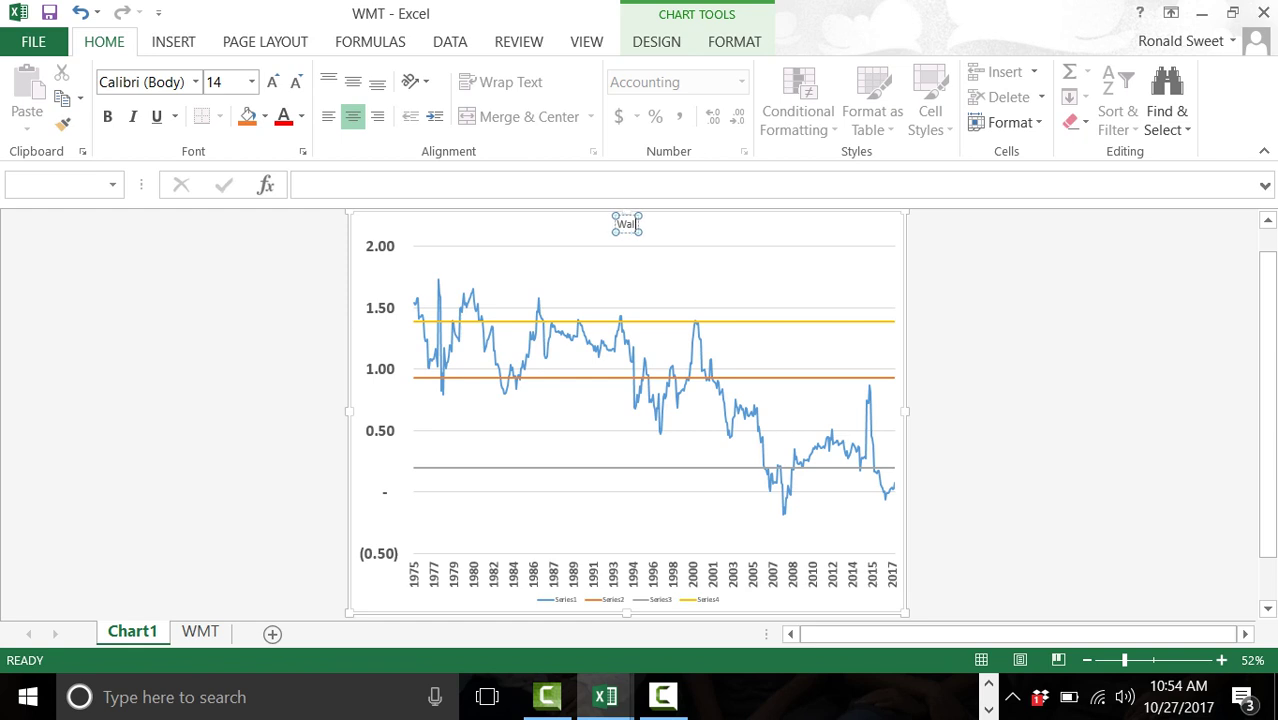
{"action": "type", "text": "WalMart Rol"}
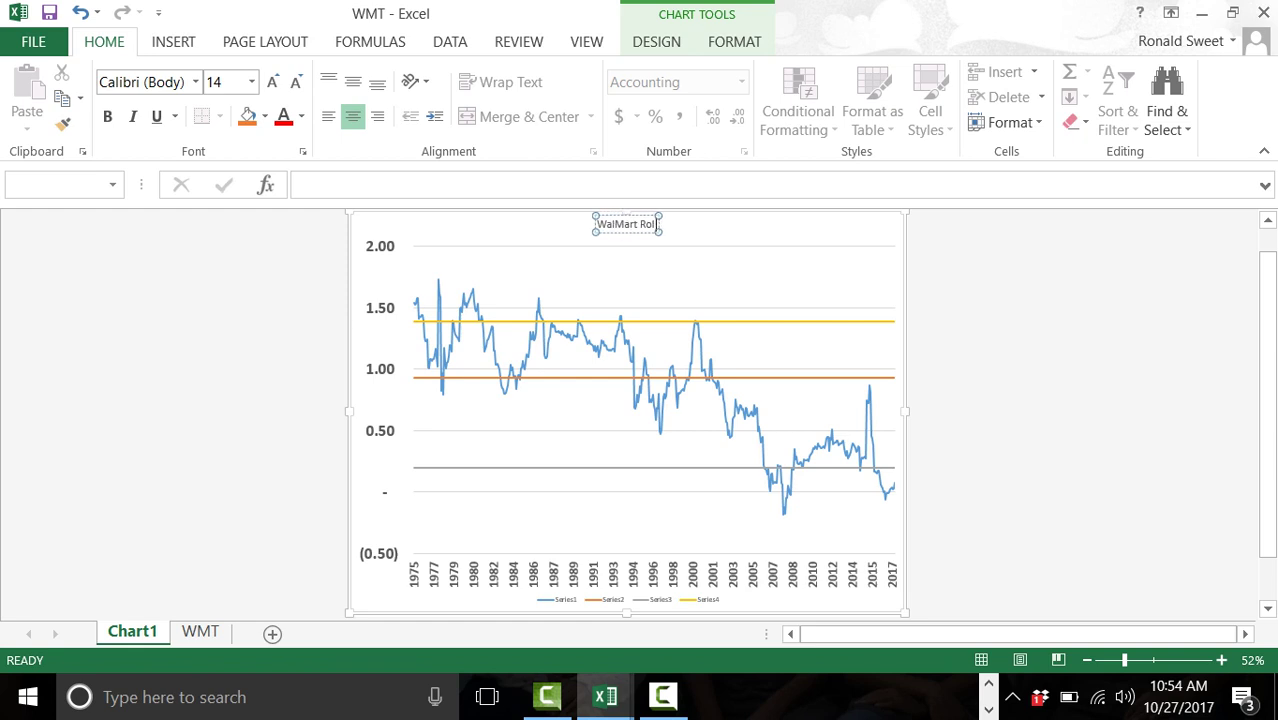
{"action": "type", "text": "ling 3-"}
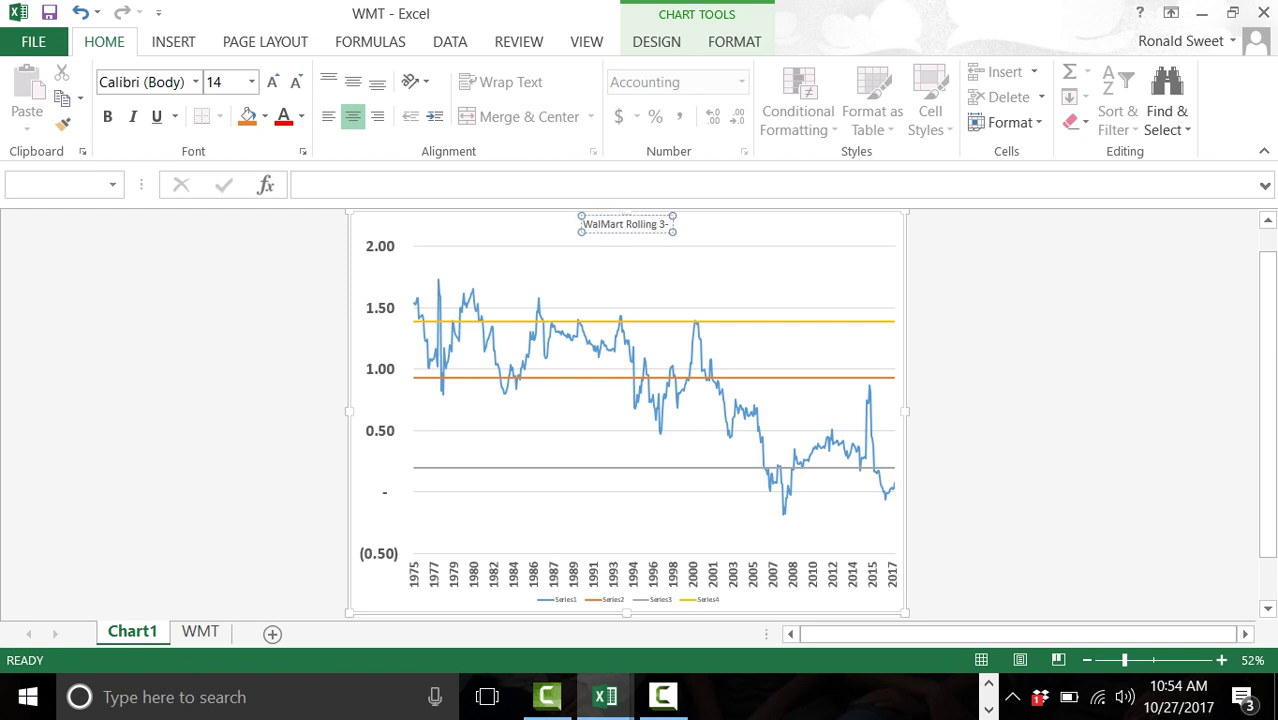
{"action": "type", "text": "Year Beta"}
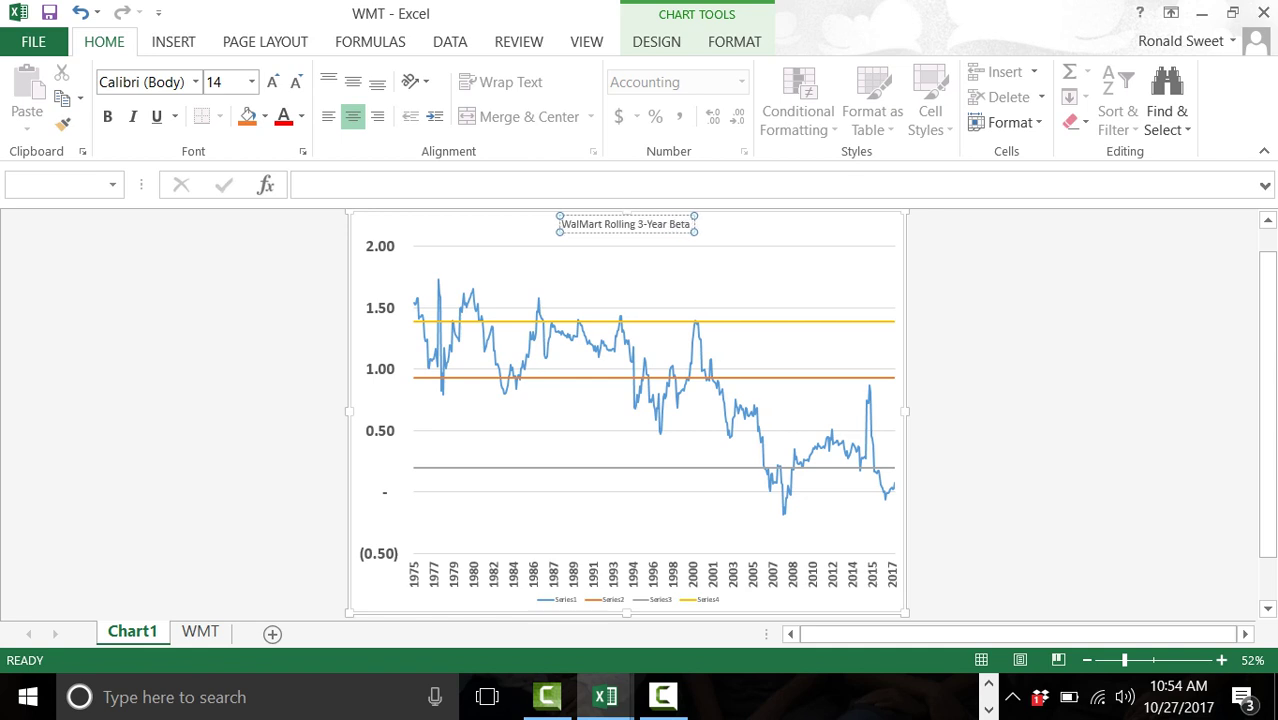
Step: Format the whole chart title as bold italic with font size 28
{"action": "key", "text": "ctrl+a"}
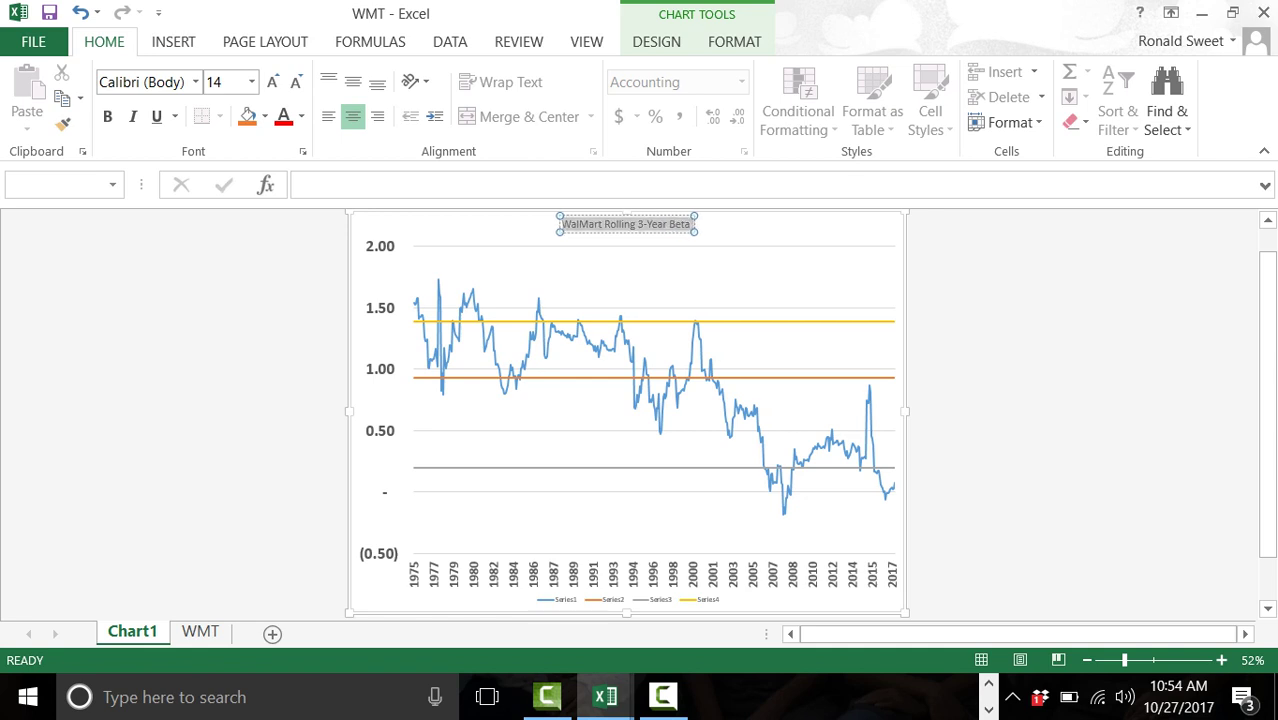
{"action": "left_click", "coordinate": [108, 116]}
{"action": "left_click", "coordinate": [133, 116]}
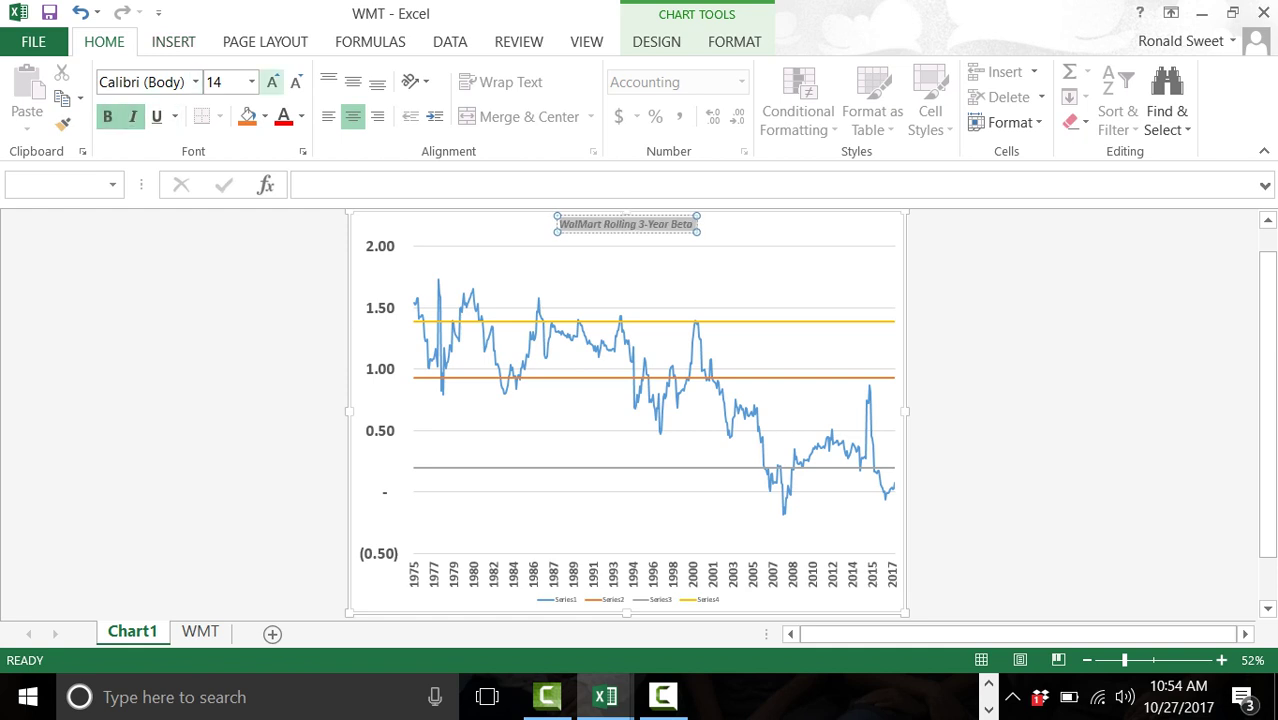
{"action": "key", "text": "ctrl+shift+period"}
{"action": "key", "text": "ctrl+shift+period"}
{"action": "key", "text": "ctrl+shift+period"}
{"action": "key", "text": "ctrl+shift+period"}
{"action": "key", "text": "ctrl+shift+period"}
{"action": "key", "text": "ctrl+shift+period"}
{"action": "key", "text": "ctrl+shift+period"}
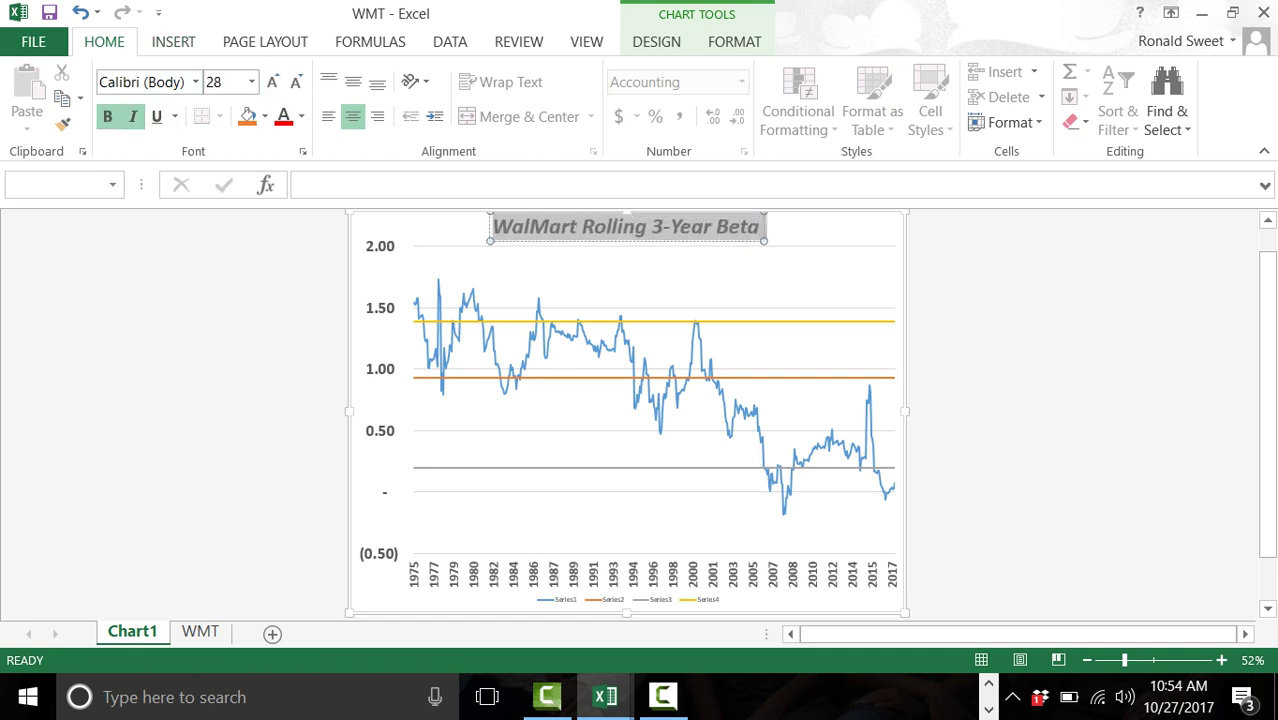
Step: Open the chart's data source settings and name the first series "Rolling 3-Yr Beta"
{"action": "right_click", "coordinate": [519, 431]}
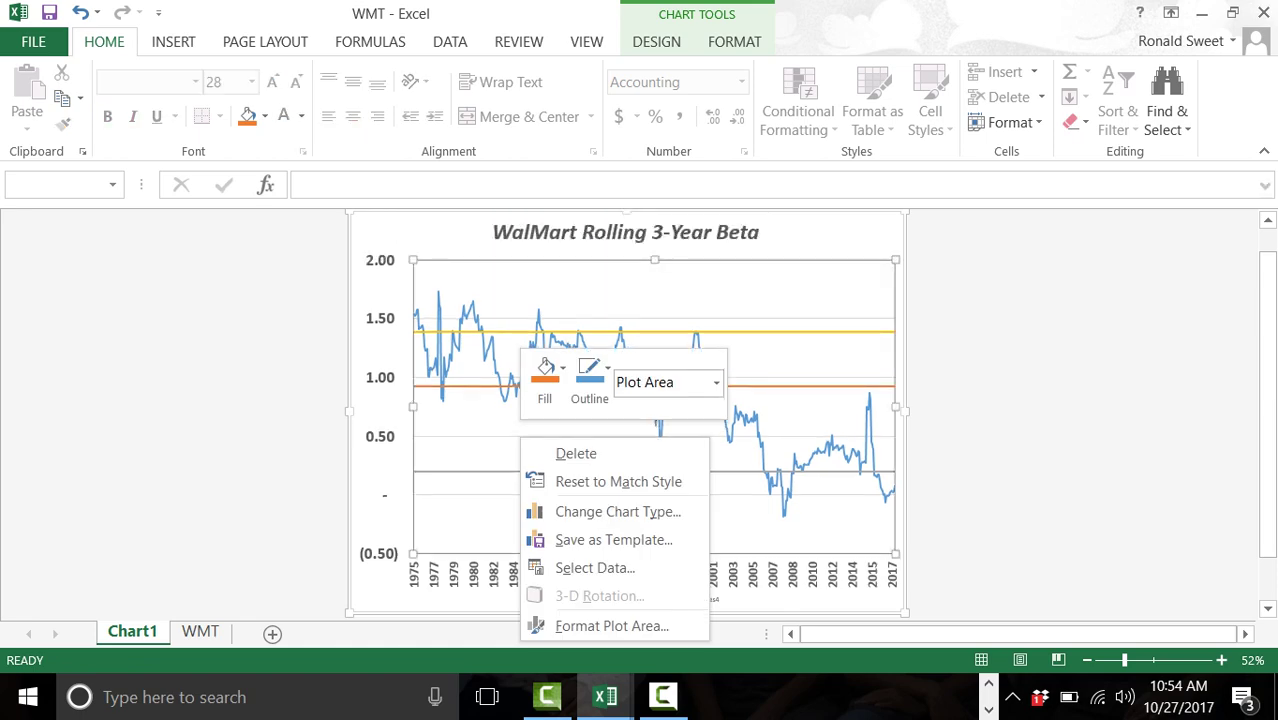
{"action": "left_click", "coordinate": [595, 566]}
{"action": "key", "text": "alt+j"}
{"action": "key", "text": "c"}
{"action": "key", "text": "e"}
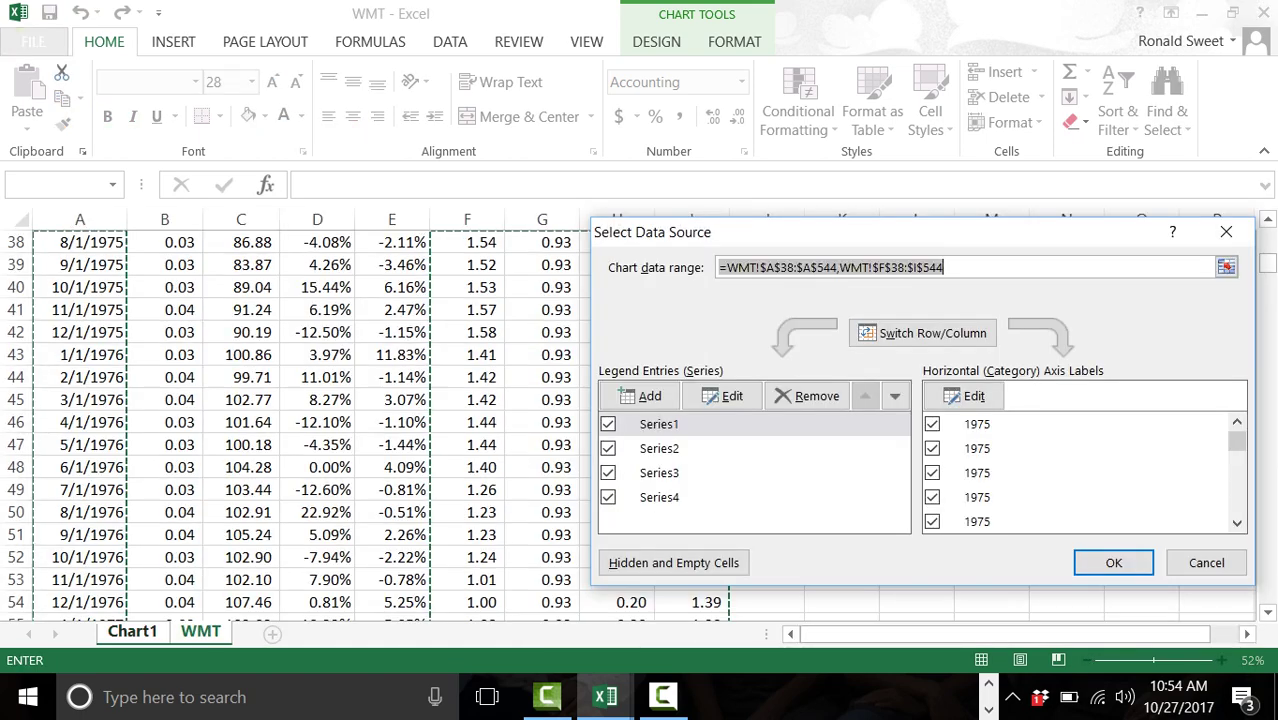
{"action": "key", "text": "alt+e"}
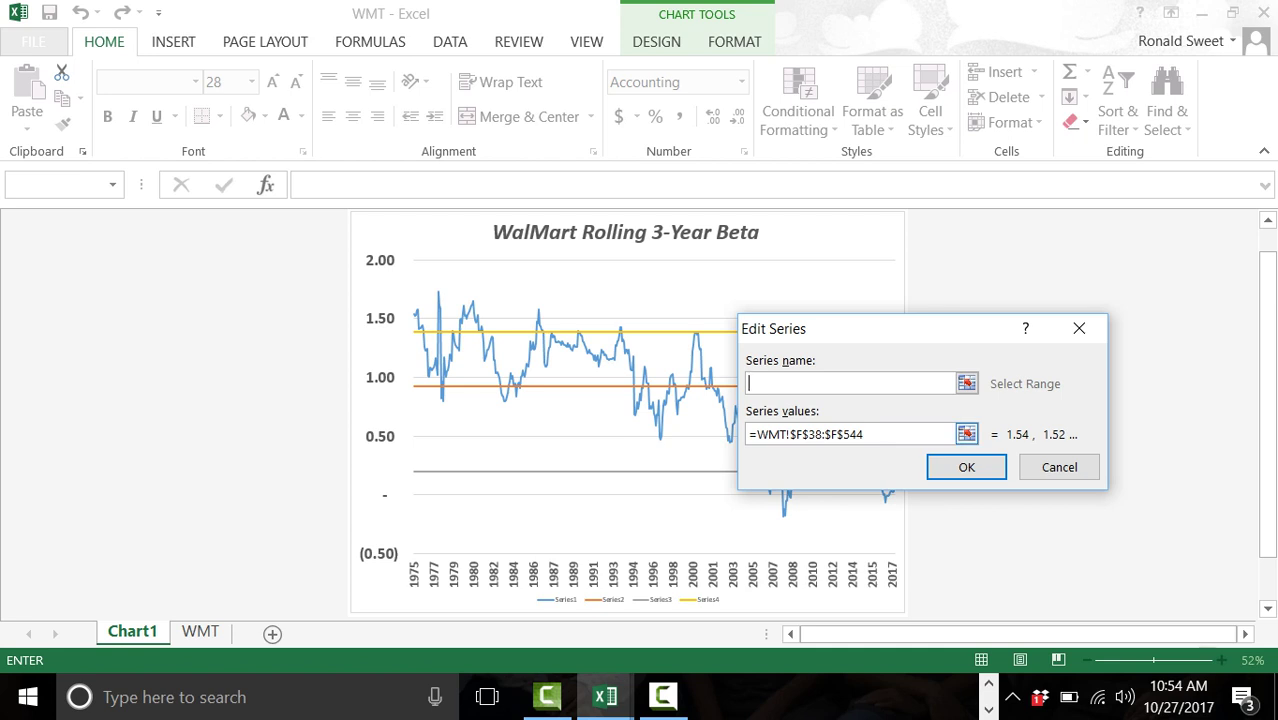
{"action": "type", "text": "Rolling 3-Yr Beta"}
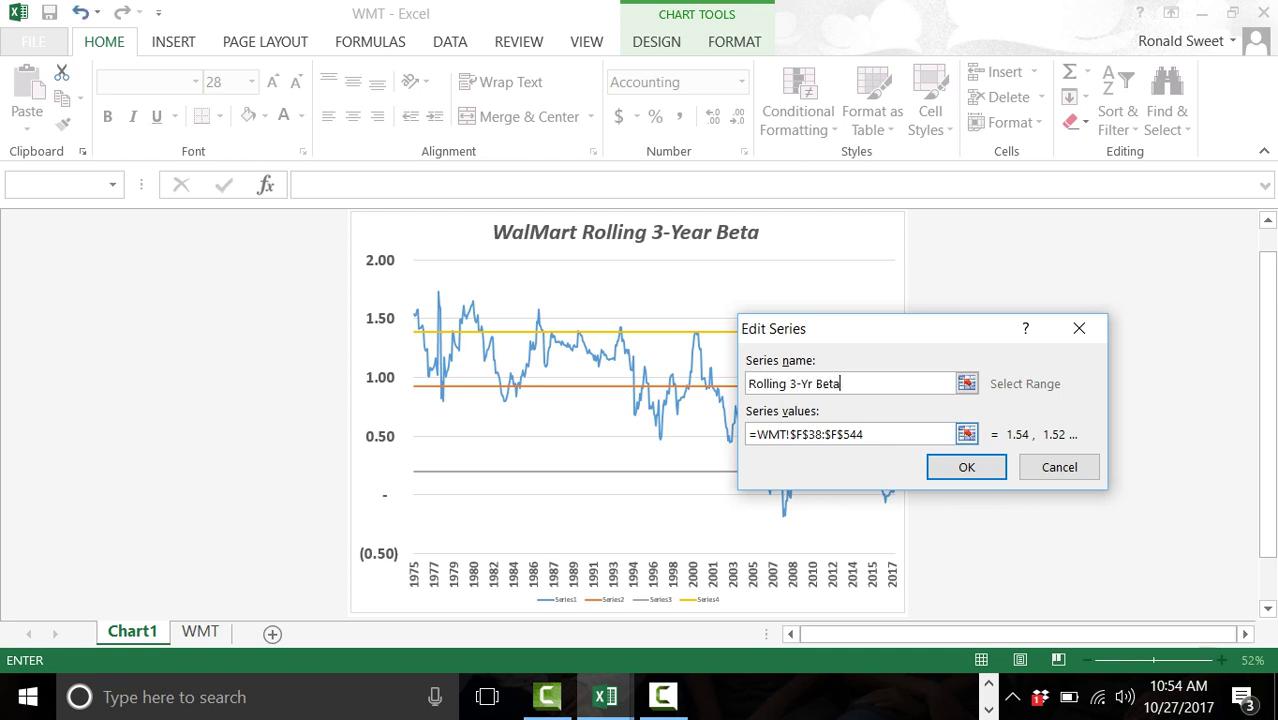
{"action": "key", "text": "Return"}
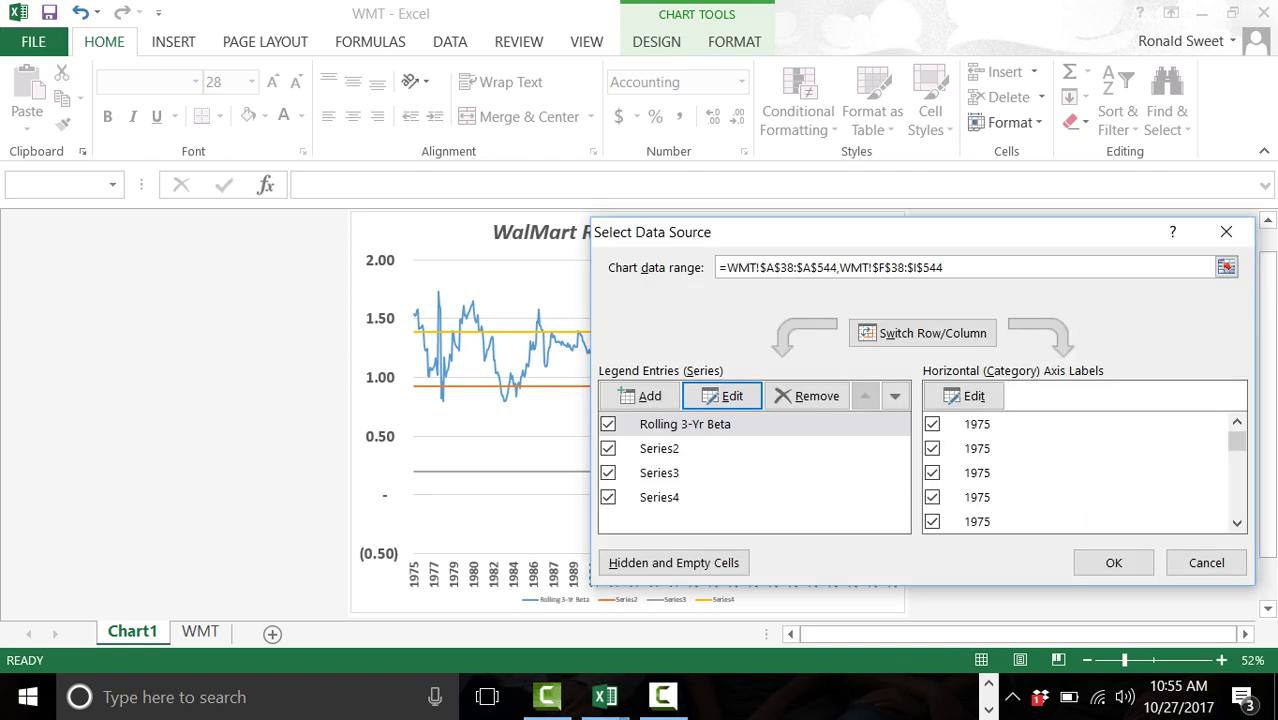
Step: Name the second chart series, which plots G38:G544, "Median"
{"action": "left_click", "coordinate": [659, 448]}
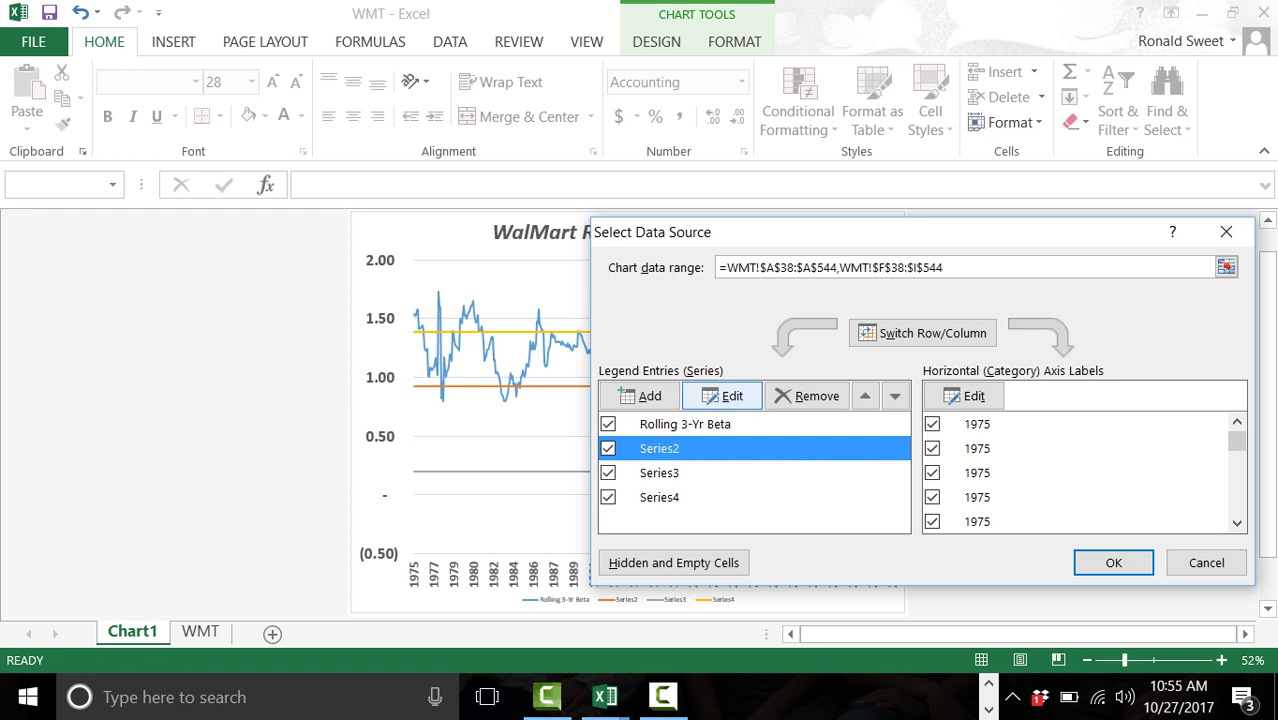
{"action": "left_click", "coordinate": [722, 396]}
{"action": "type", "text": "Median"}
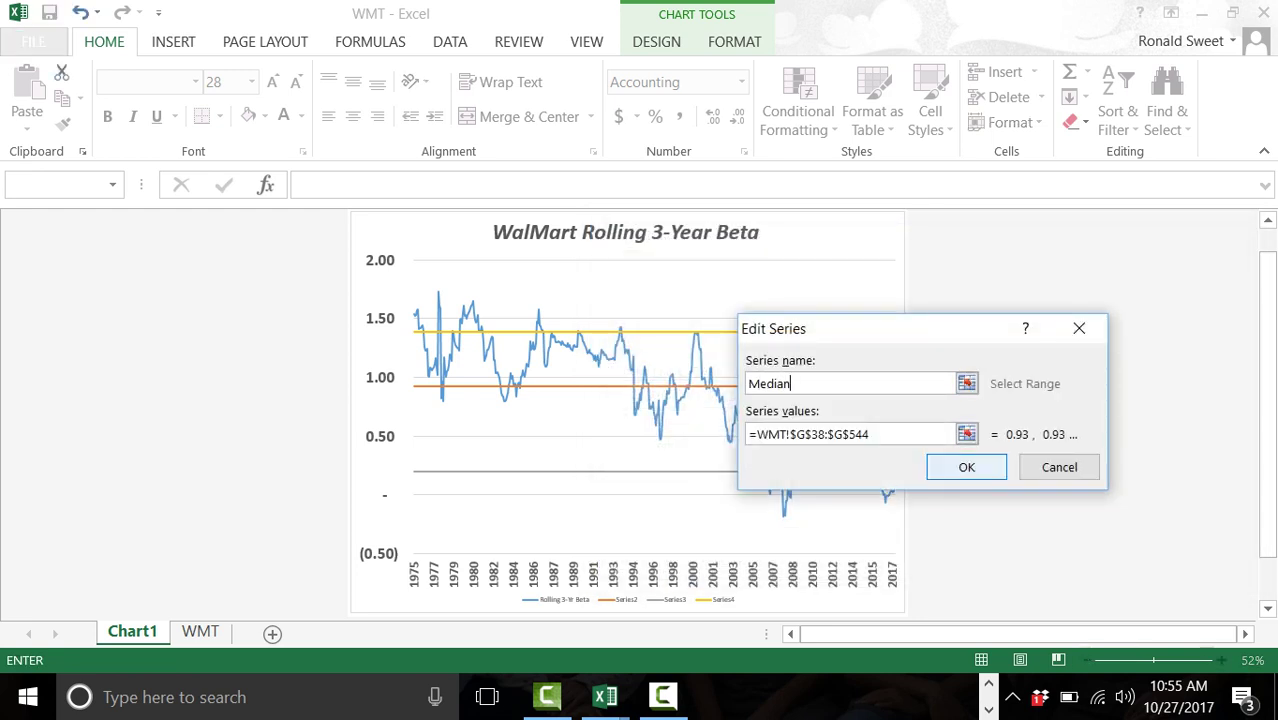
{"action": "left_click", "coordinate": [966, 467]}
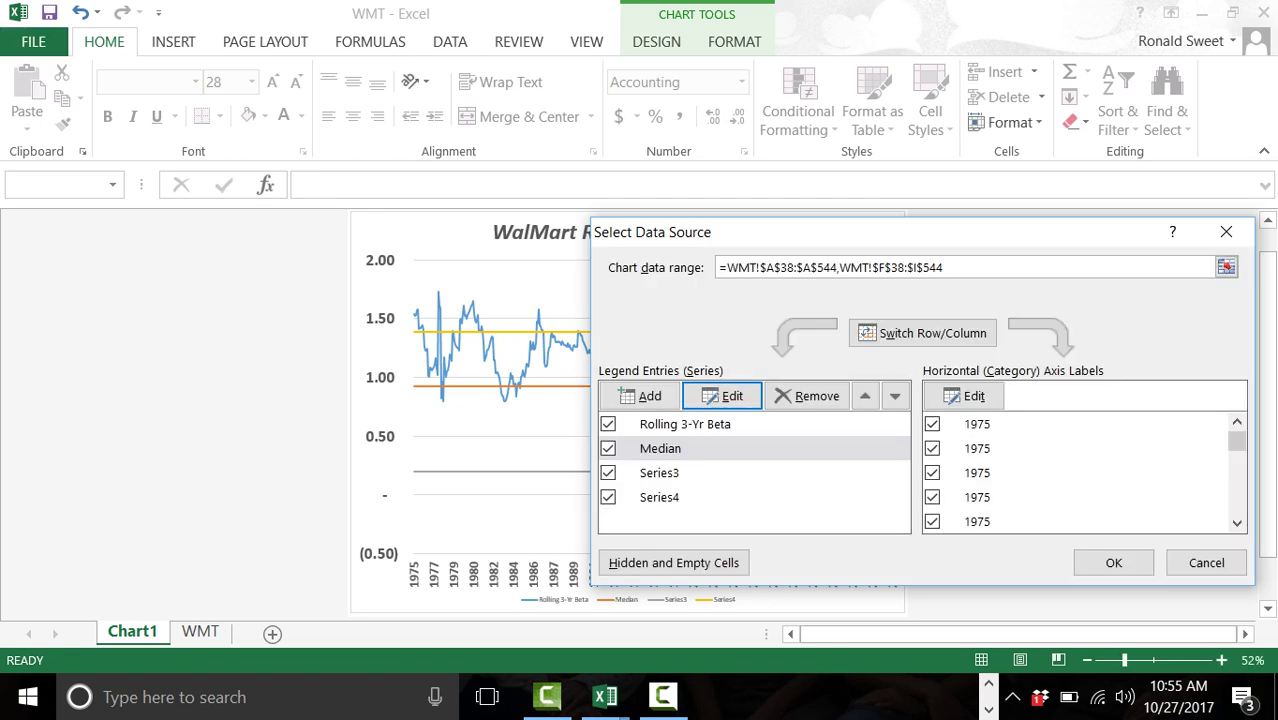
Step: Name the third chart series, which plots H38:H544, "10th Percentile"
{"action": "left_click", "coordinate": [659, 472]}
{"action": "left_click", "coordinate": [722, 395]}
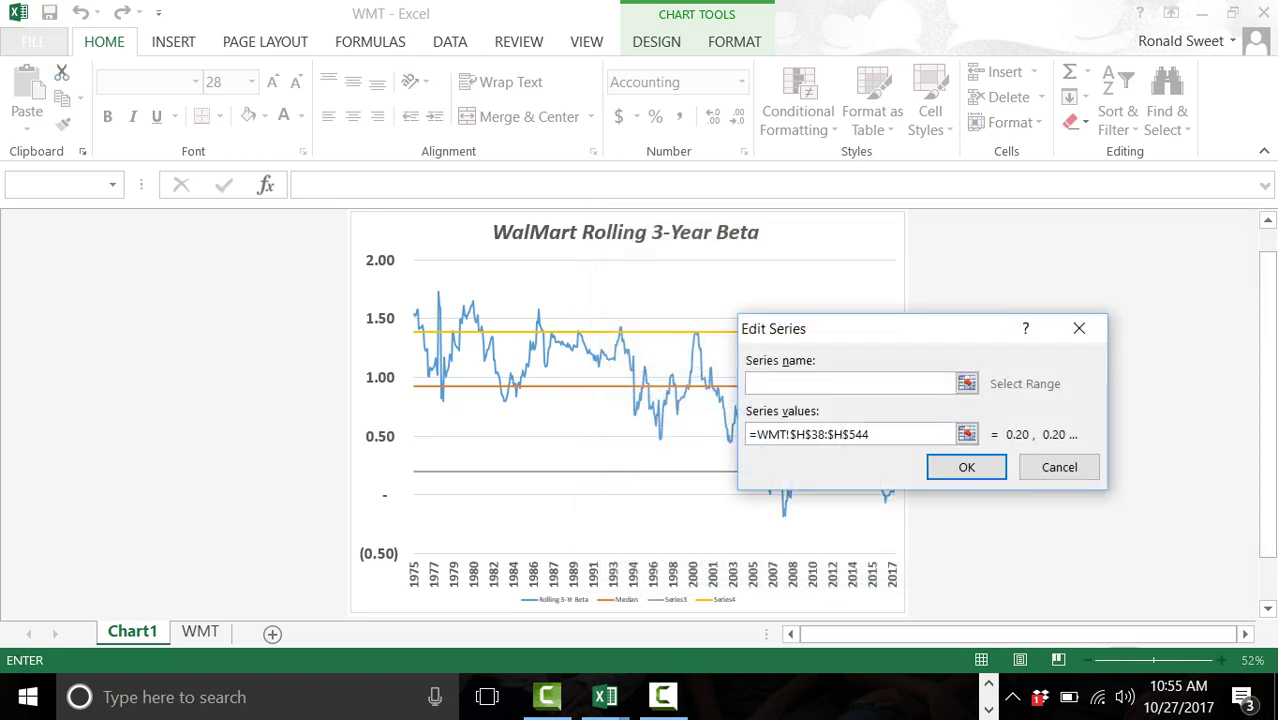
{"action": "type", "text": "10th Percentile"}
{"action": "key", "text": "Return"}
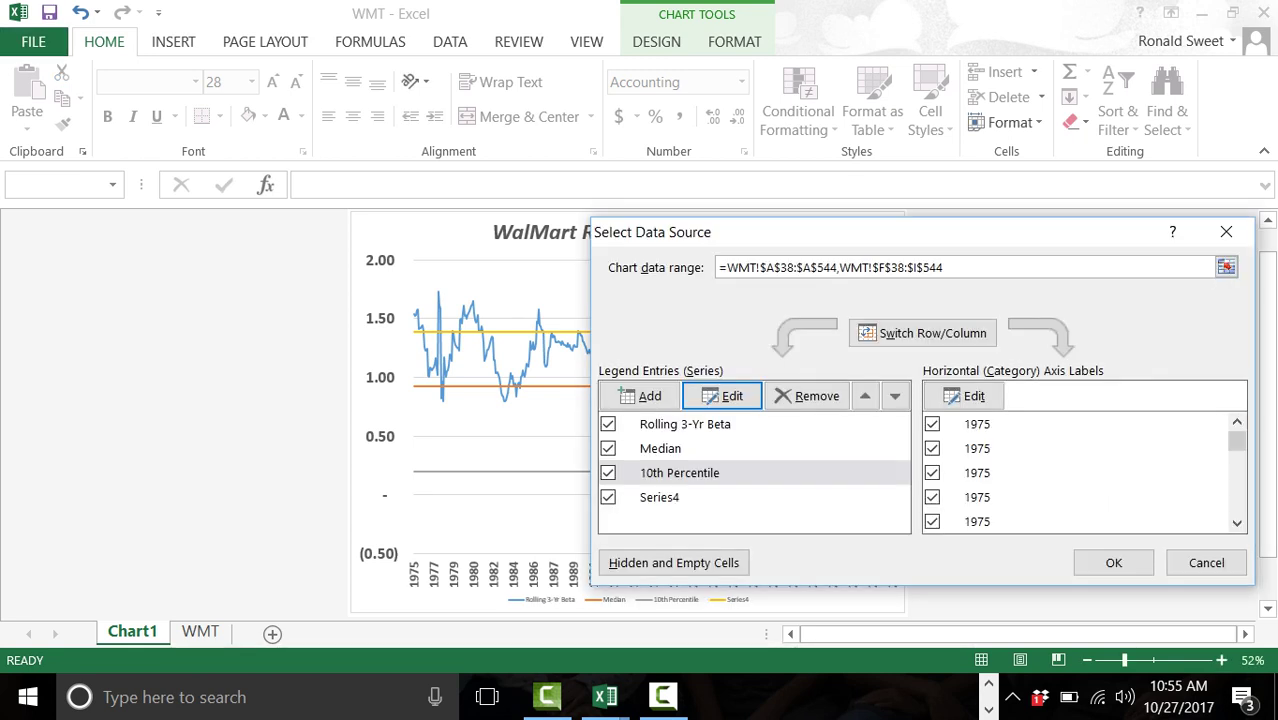
Step: Name the fourth chart series, which plots I38:I544, "90th Percentile" and apply the data source changes
{"action": "left_click", "coordinate": [659, 497]}
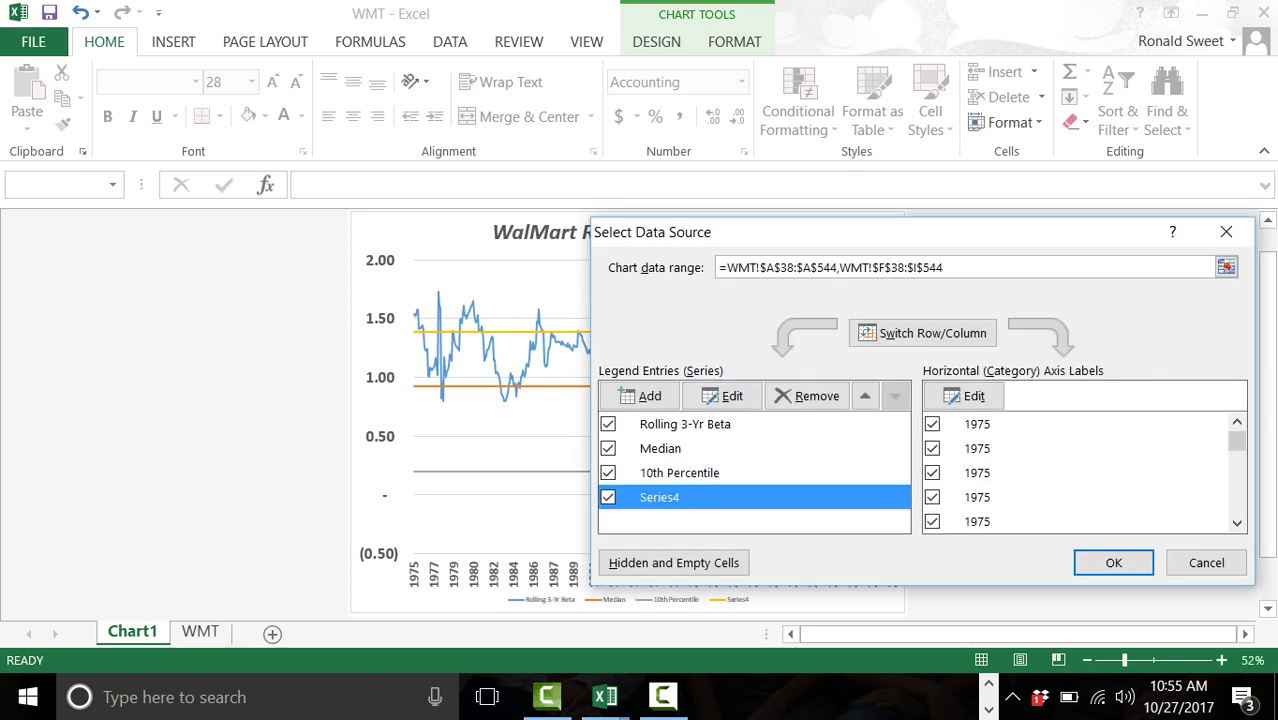
{"action": "left_click", "coordinate": [722, 396]}
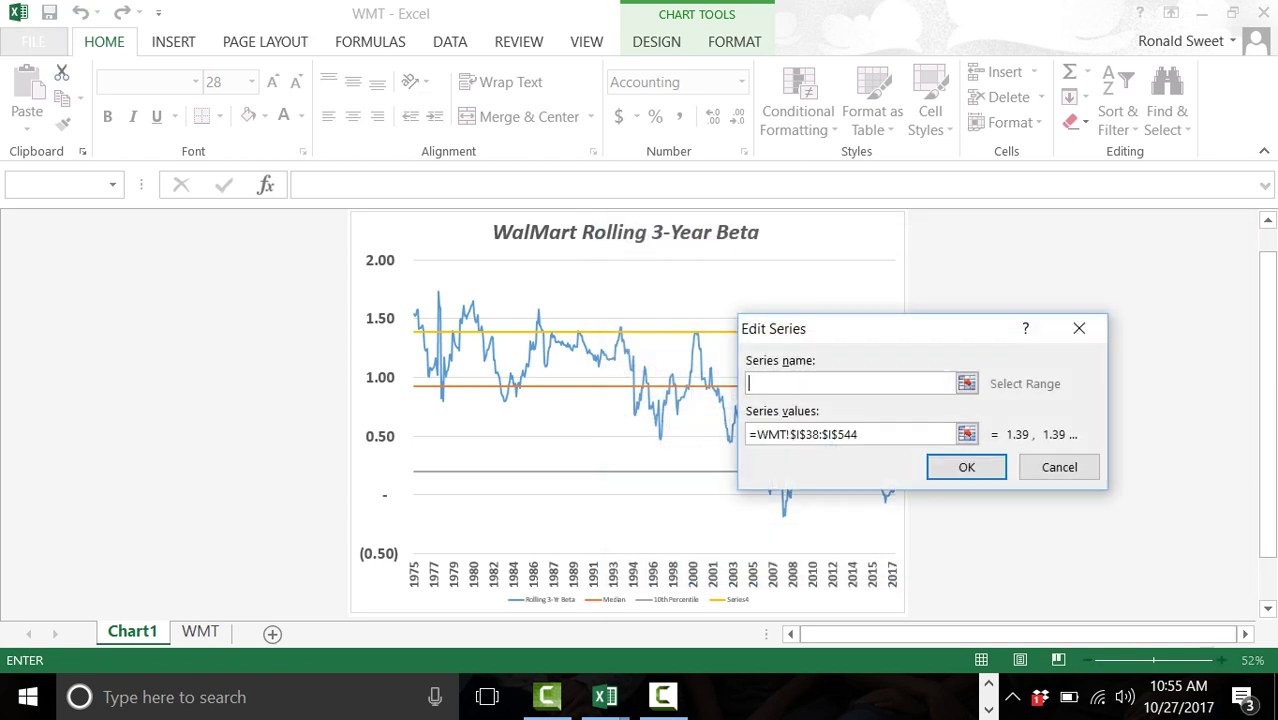
{"action": "type", "text": "90th Percentile"}
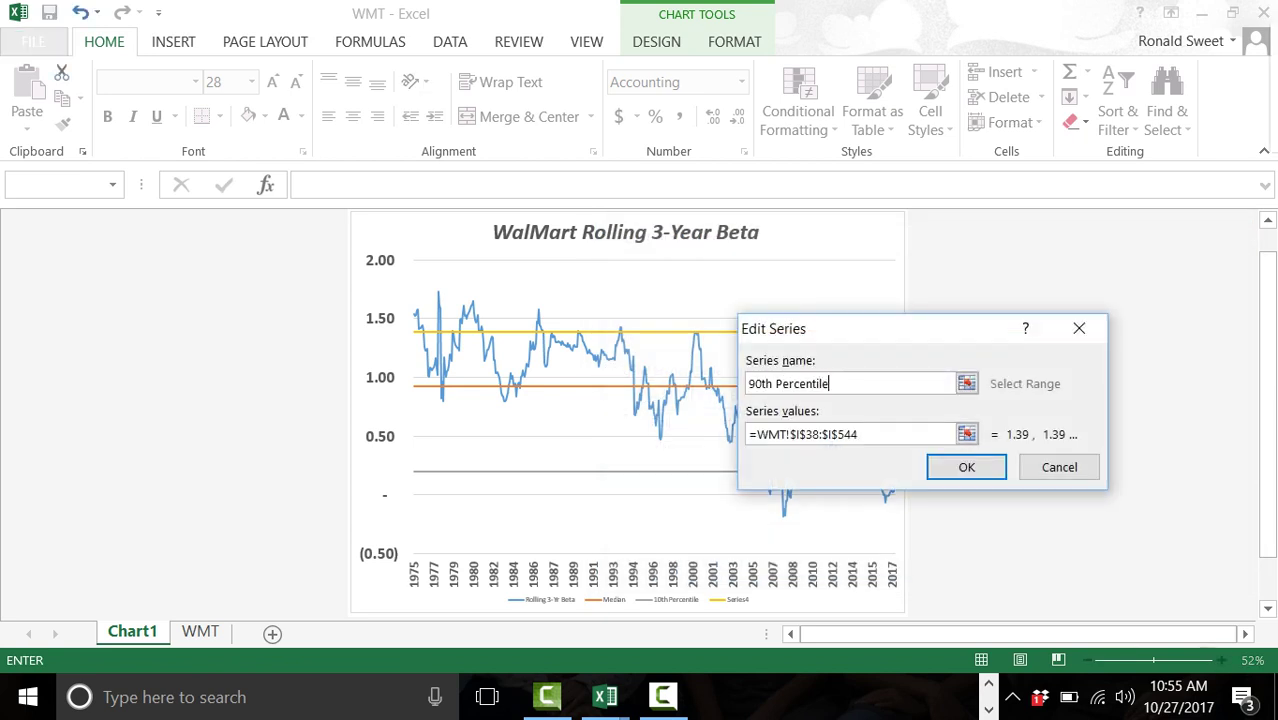
{"action": "key", "text": "Return"}
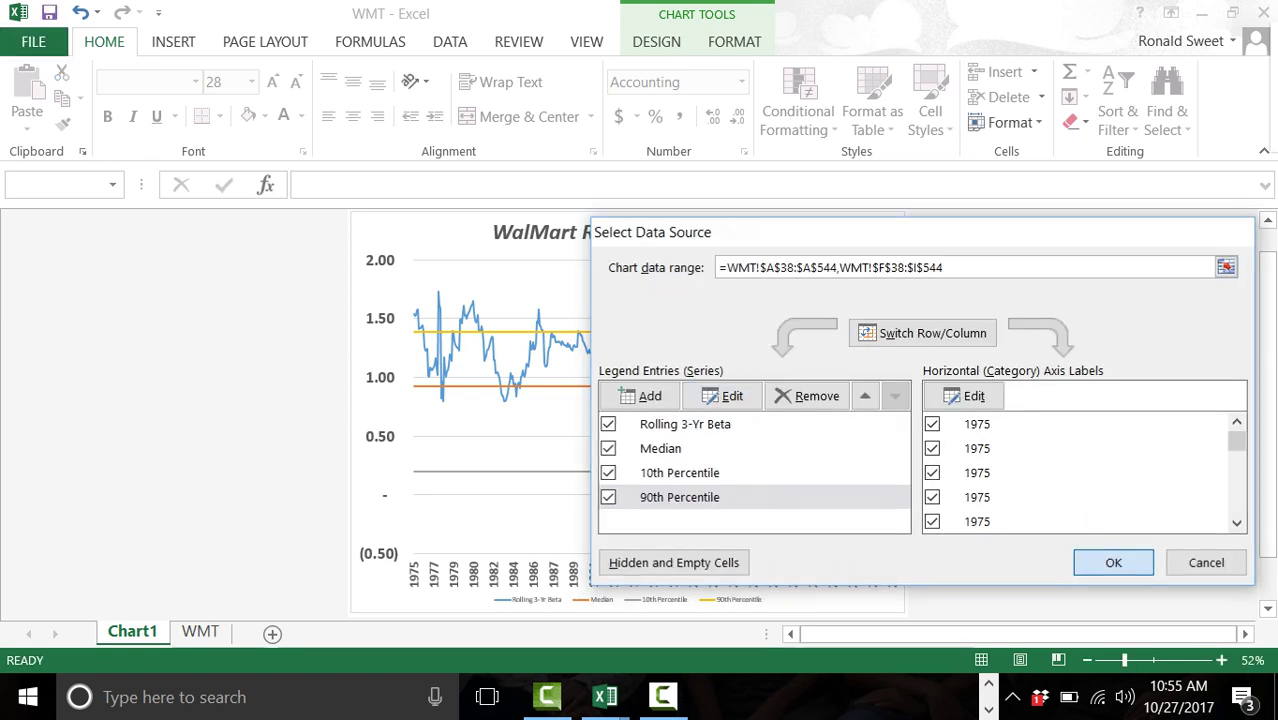
{"action": "key", "text": "Return"}
Step: Move the legend into the plot area just below the chart title and set its font size to 20
{"action": "left_click", "coordinate": [627, 599]}
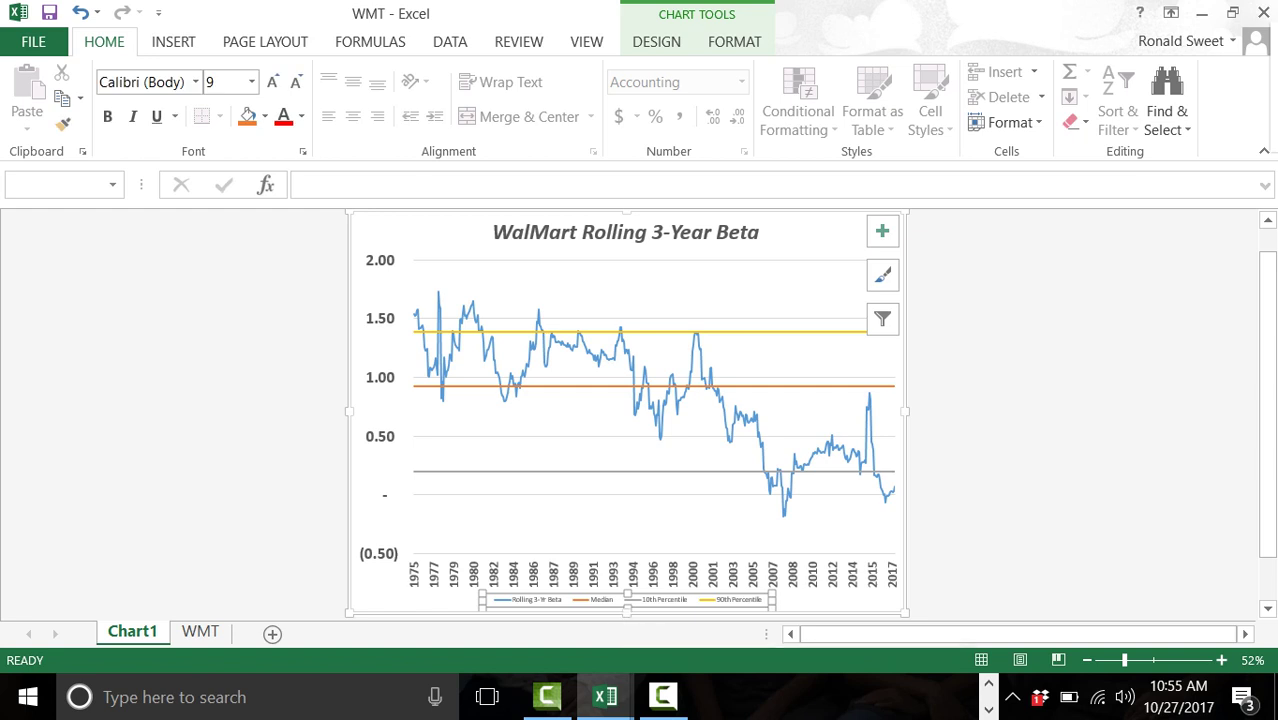
{"action": "left_click_drag", "start_coordinate": [626, 599], "coordinate": [665, 328]}
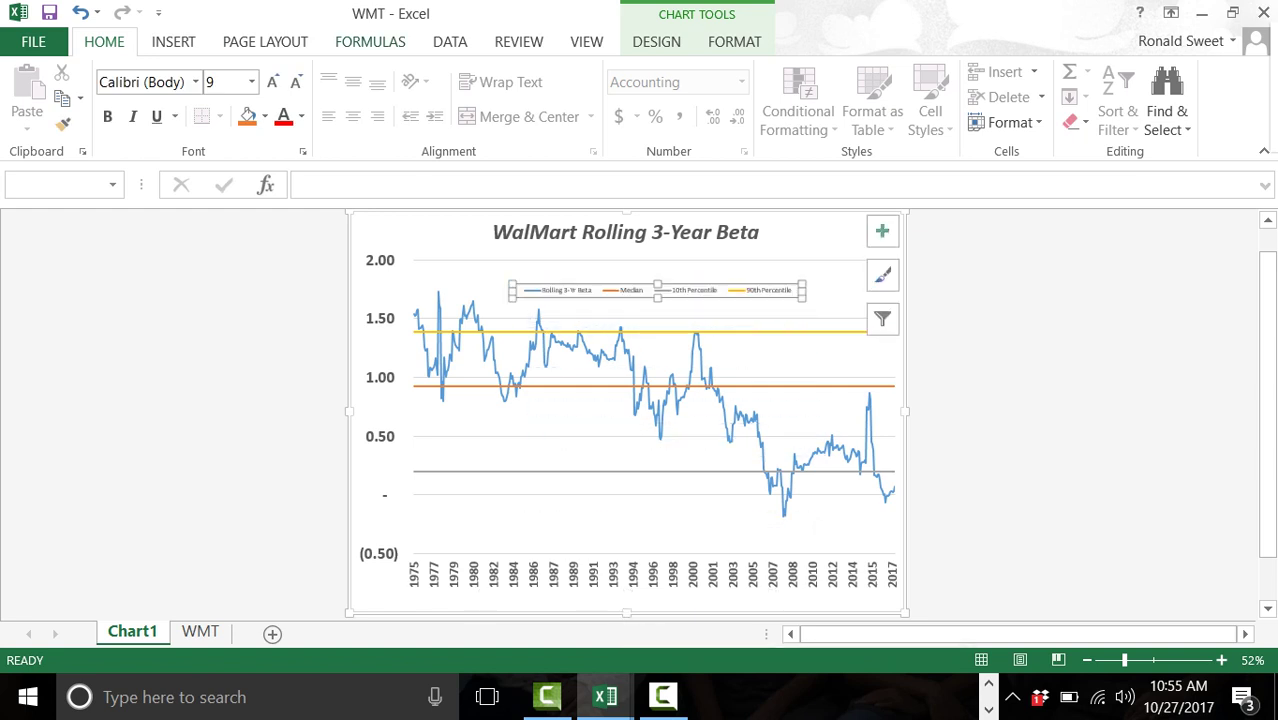
{"action": "left_click", "coordinate": [272, 81]}
{"action": "left_click", "coordinate": [272, 81]}
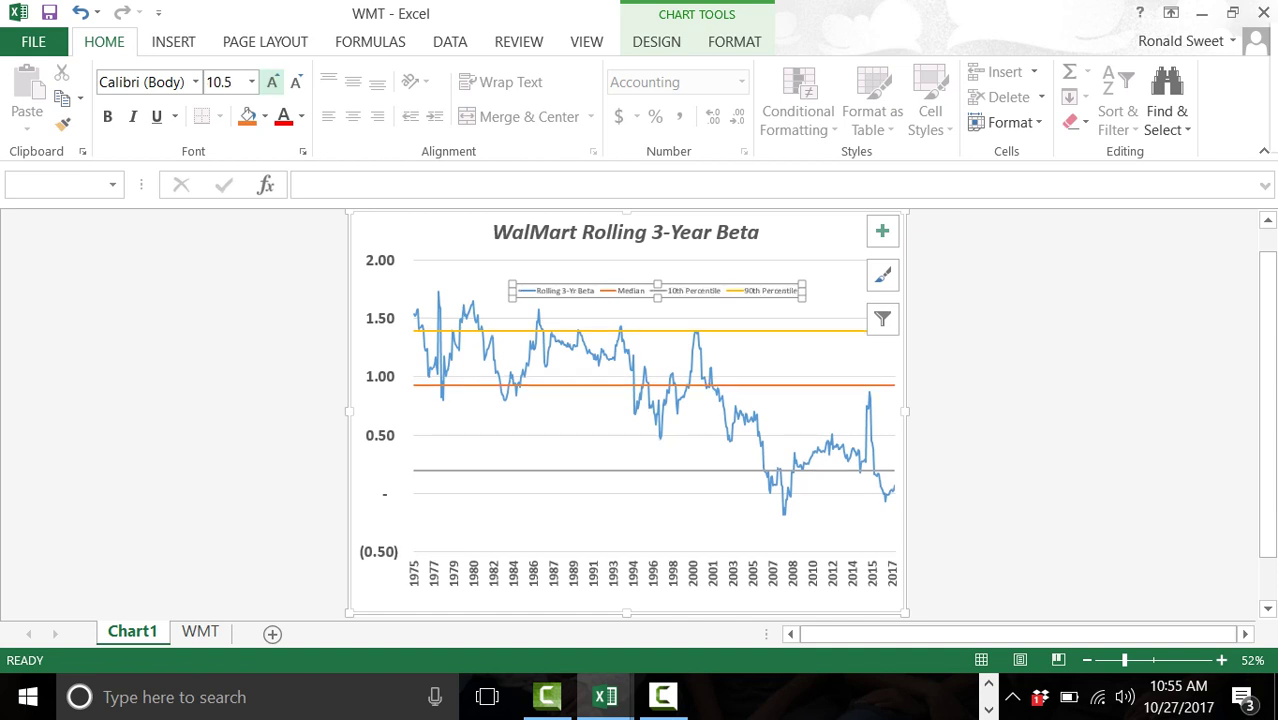
{"action": "left_click", "coordinate": [272, 81]}
{"action": "left_click", "coordinate": [272, 81]}
{"action": "left_click", "coordinate": [272, 81]}
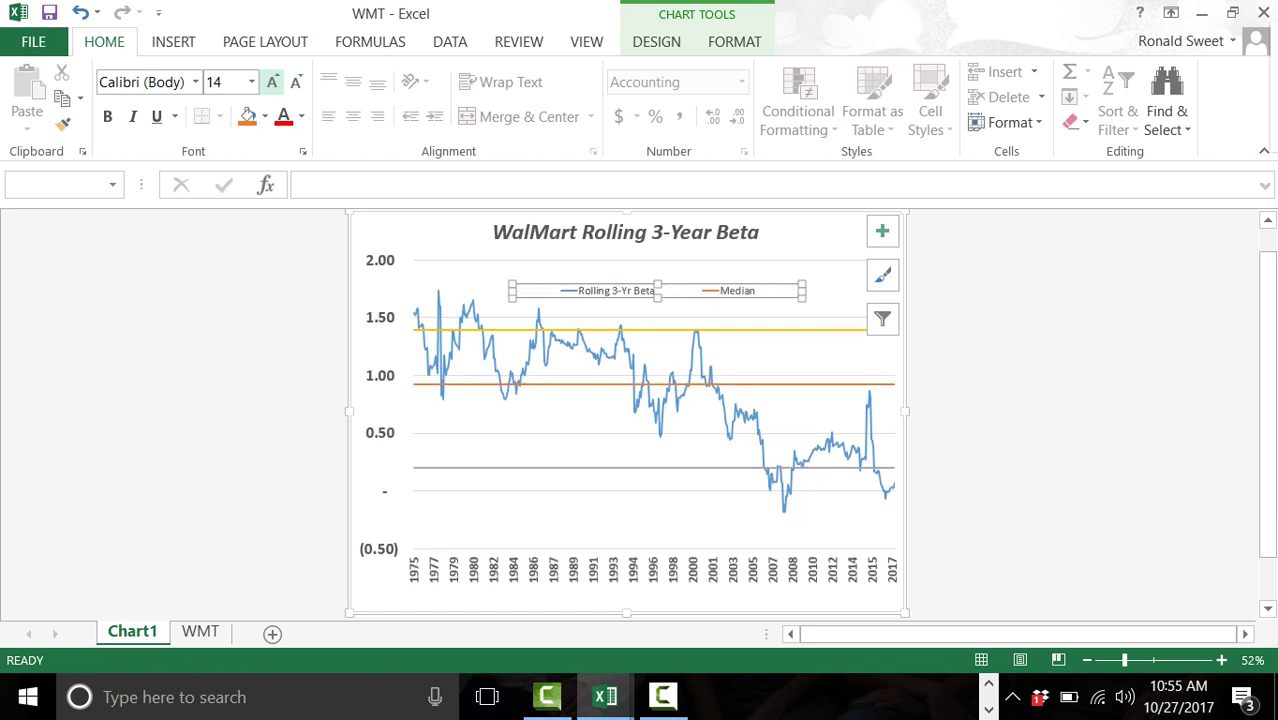
{"action": "left_click", "coordinate": [272, 81]}
{"action": "left_click", "coordinate": [272, 81]}
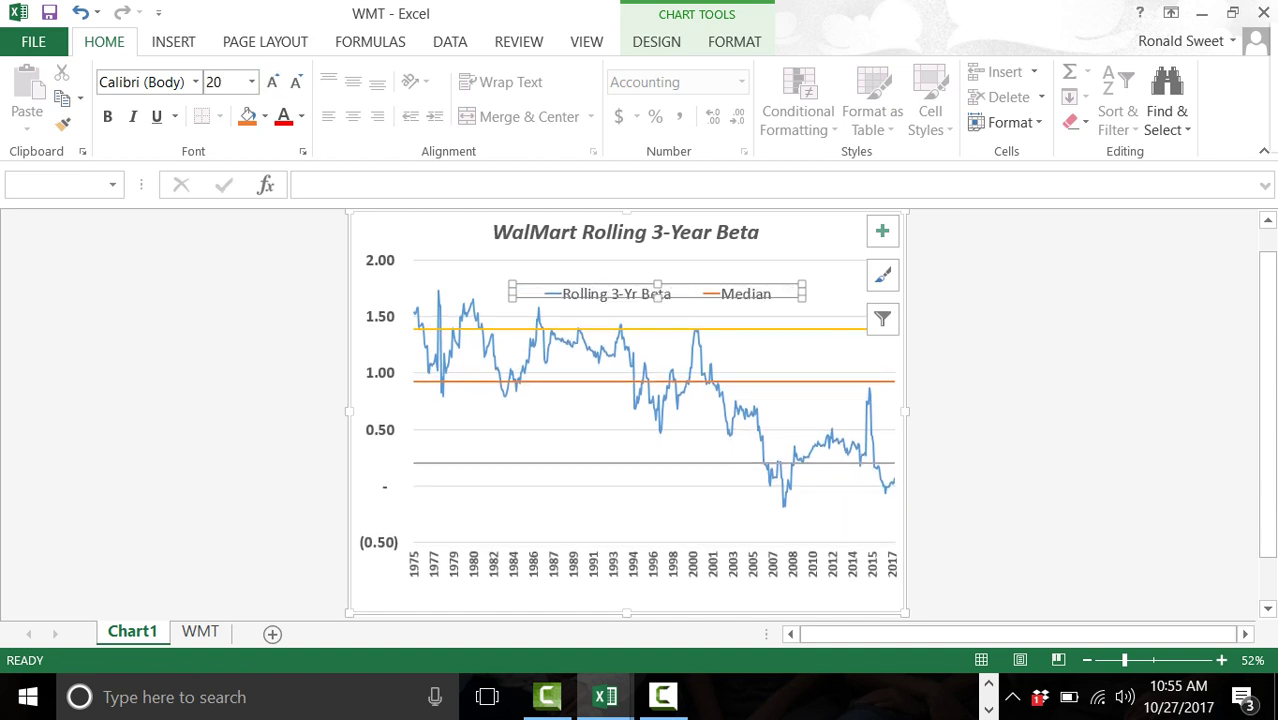
Step: Reposition and enlarge the legend box so all four entries fit in two rows, and deselect the chart
{"action": "left_click_drag", "start_coordinate": [657, 297], "coordinate": [710, 293]}
{"action": "key", "text": "Escape"}
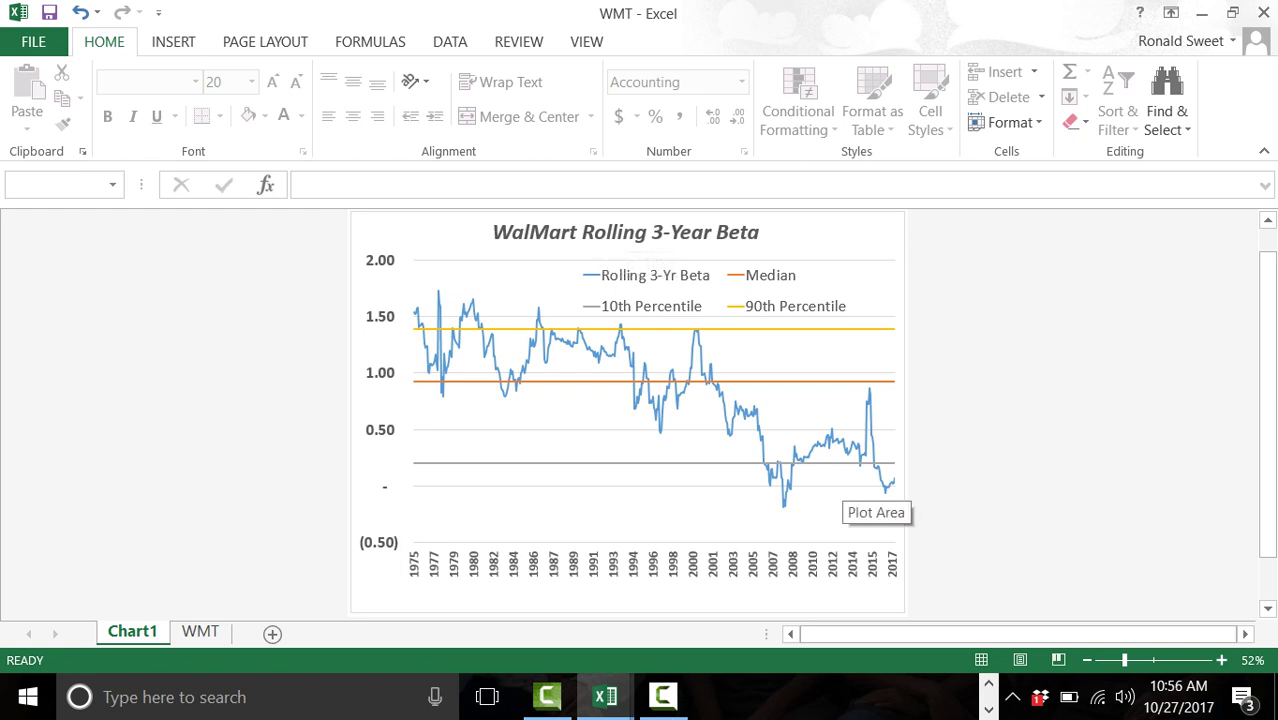
{"action": "left_click", "coordinate": [662, 697]}
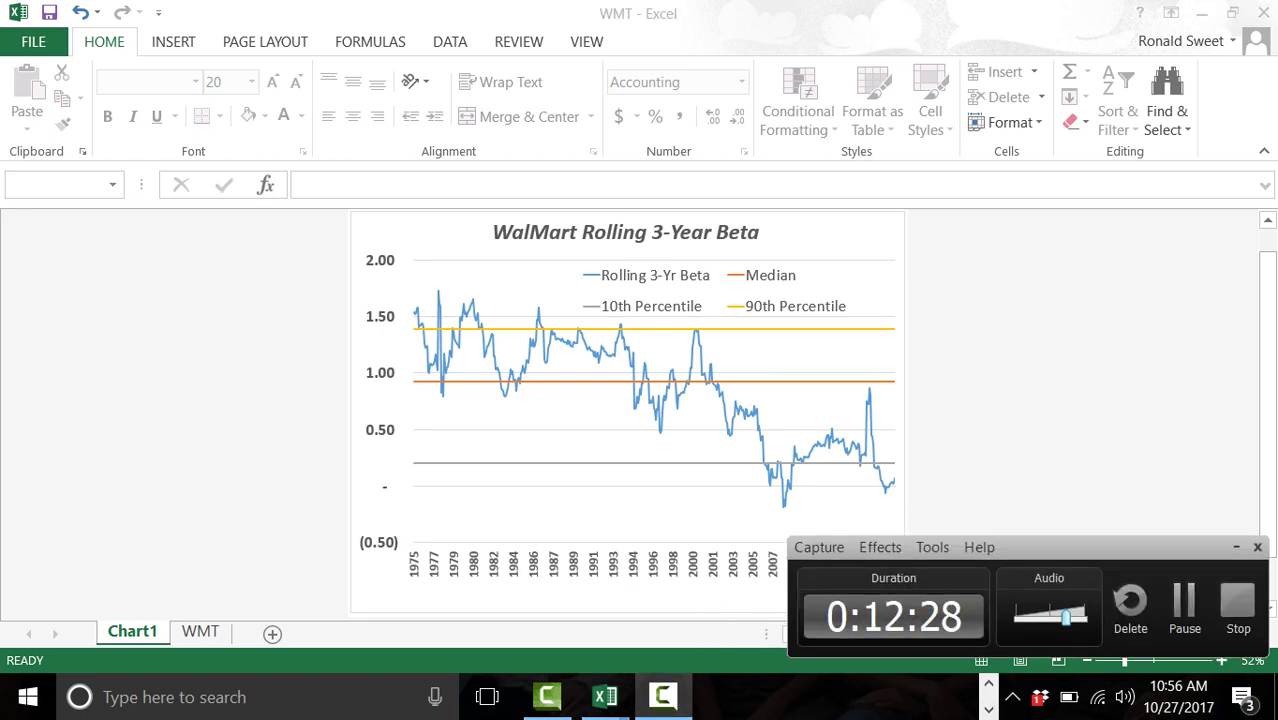